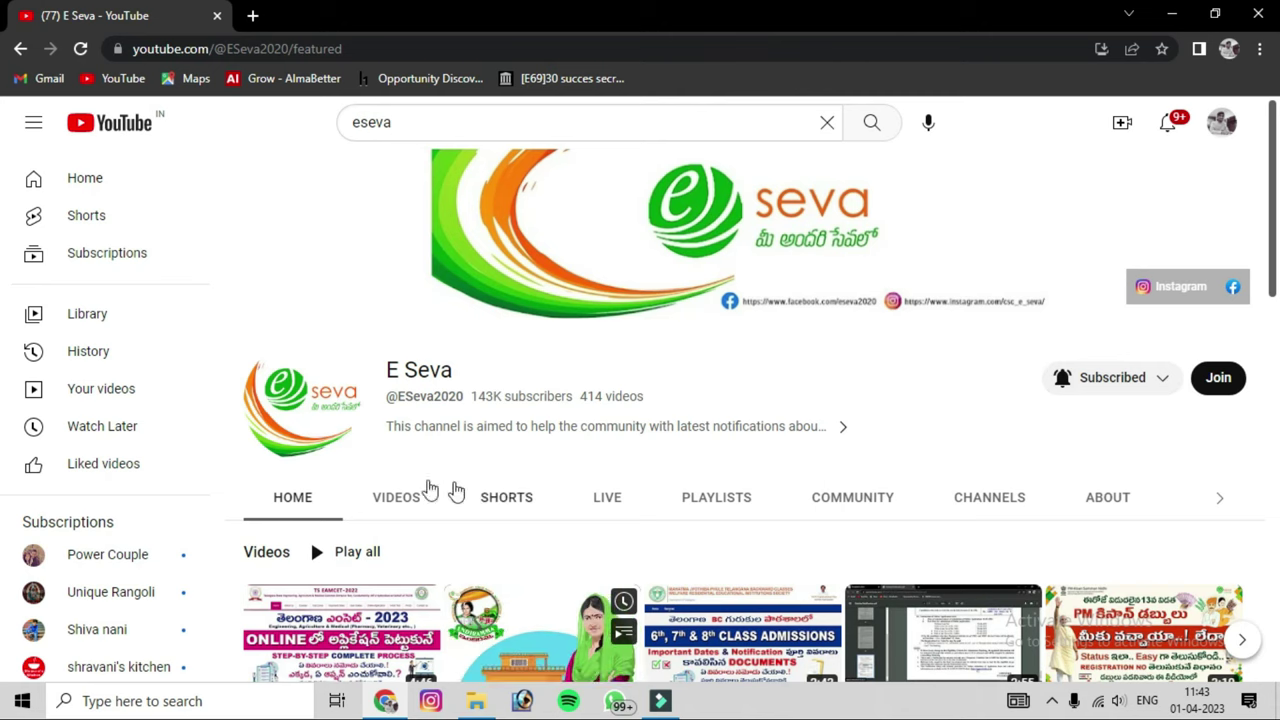
Show all of the E Seva channel's uploaded videos and scroll down through the grid
{"action": "left_click", "coordinate": [450, 491]}
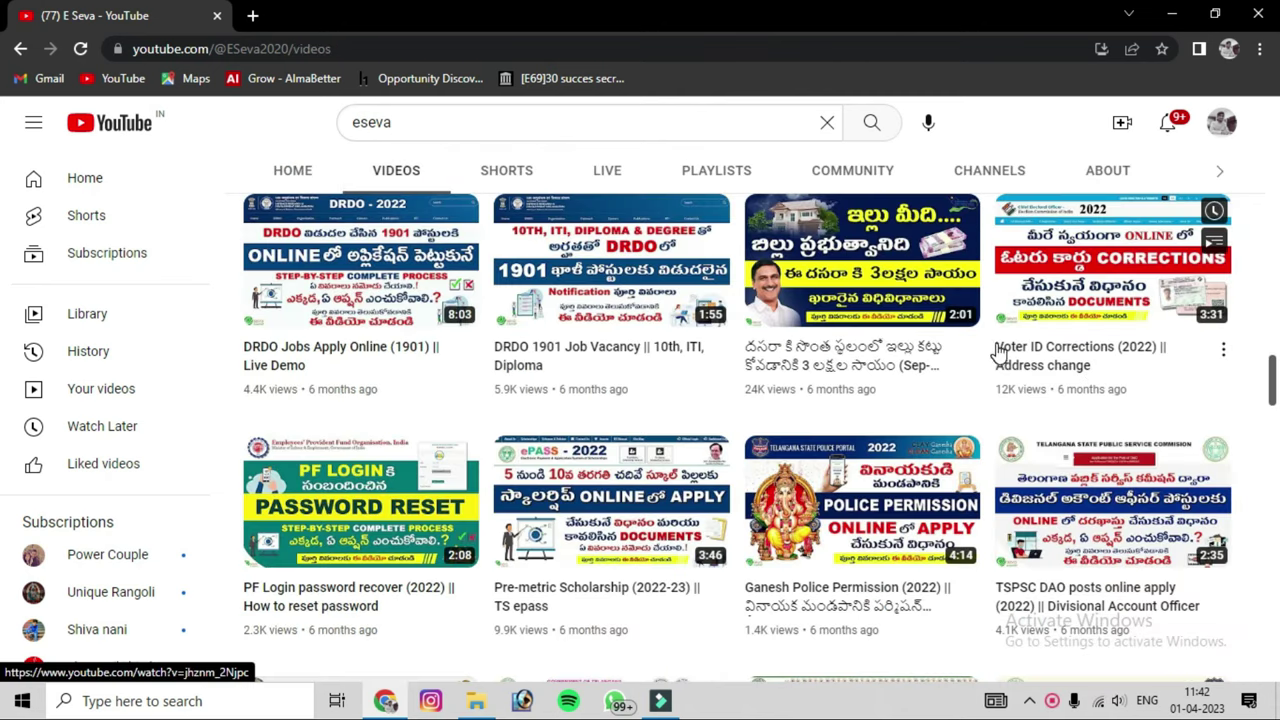
{"action": "scroll", "coordinate": [1106, 371], "scroll_direction": "down", "scroll_amount": 4}
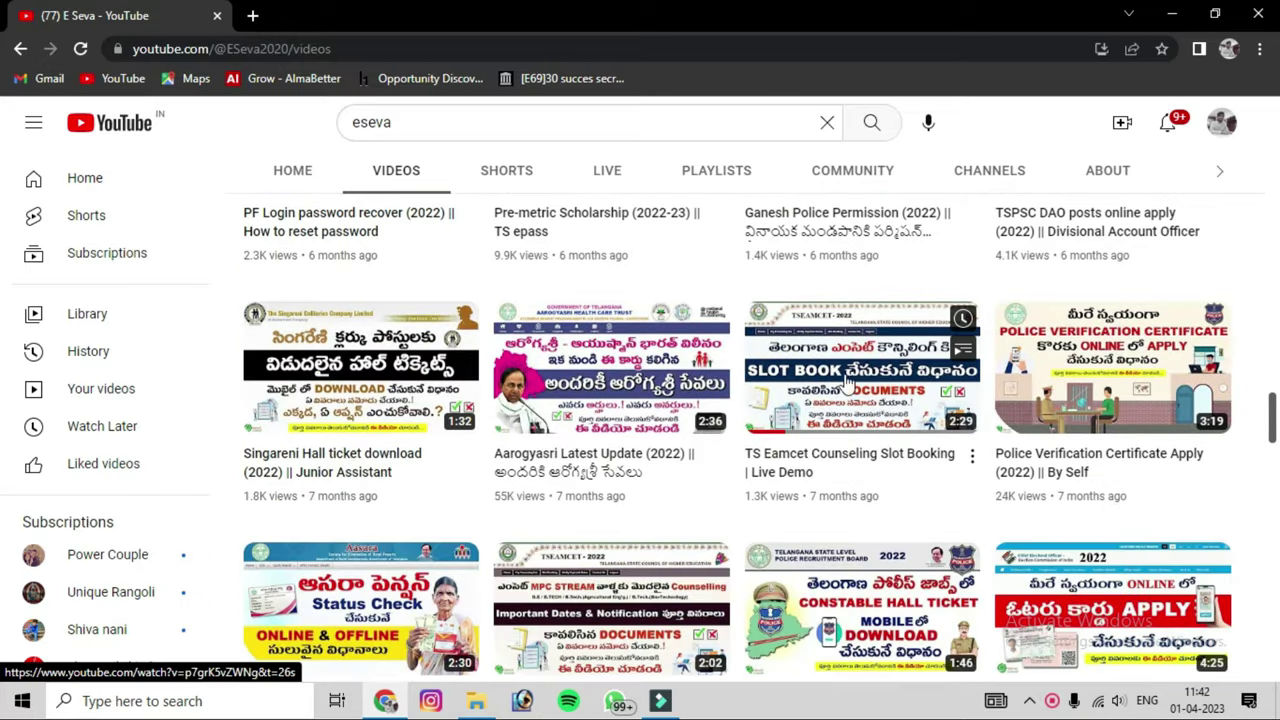
{"action": "scroll", "coordinate": [1135, 340], "scroll_direction": "down", "scroll_amount": 4}
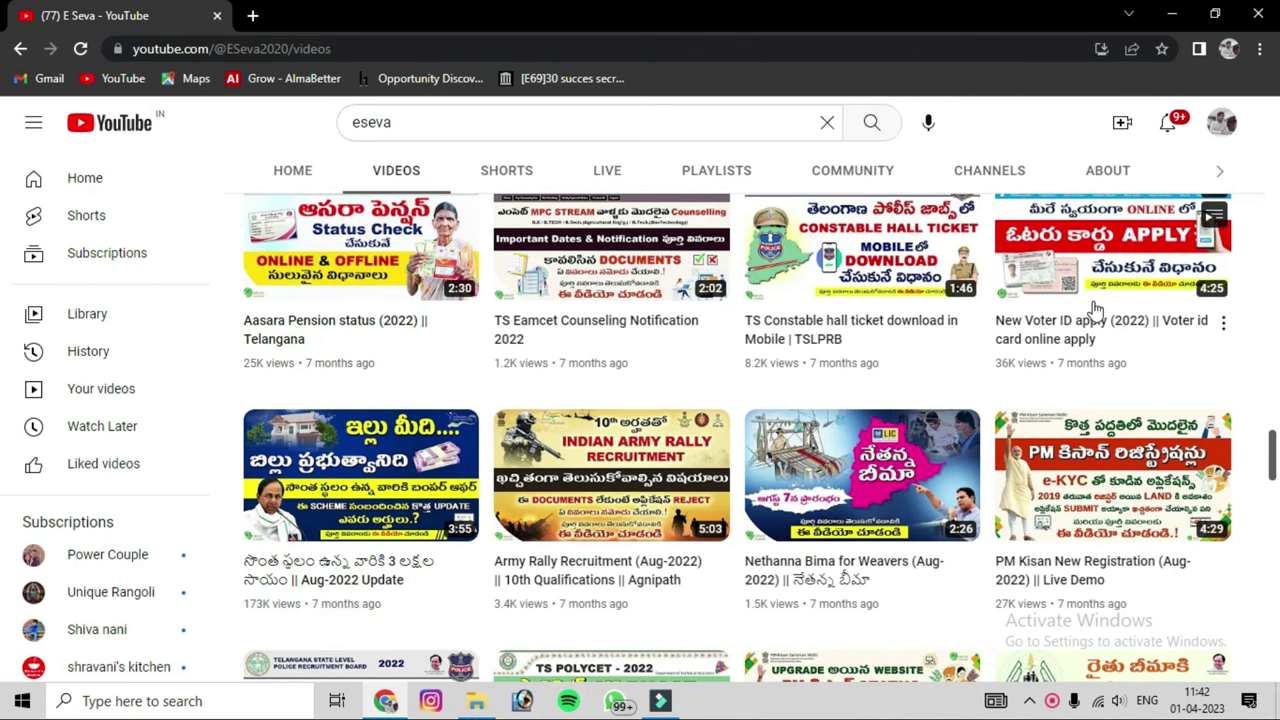
{"action": "scroll", "coordinate": [1040, 303], "scroll_direction": "down", "scroll_amount": 4}
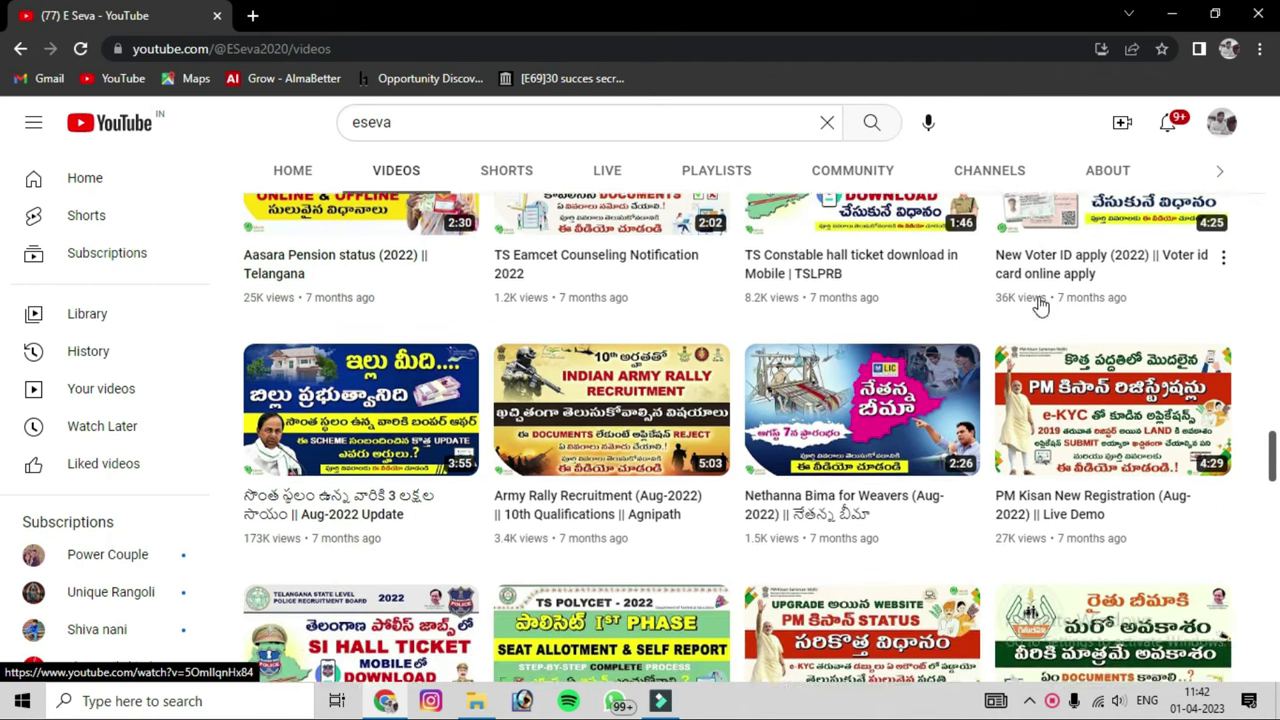
{"action": "scroll", "coordinate": [677, 402], "scroll_direction": "down", "scroll_amount": 3}
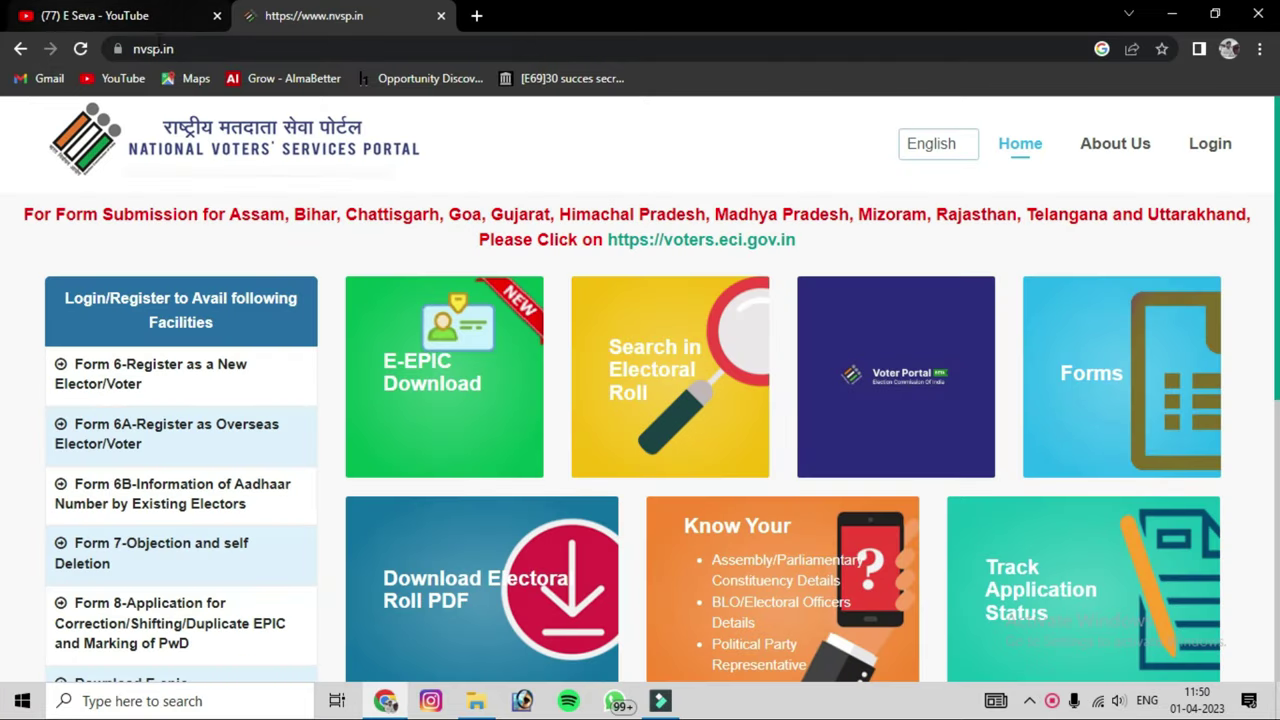
Reload nvsp.in and highlight the notices about the newer voters portal and the listed states
{"action": "left_click", "coordinate": [170, 48]}
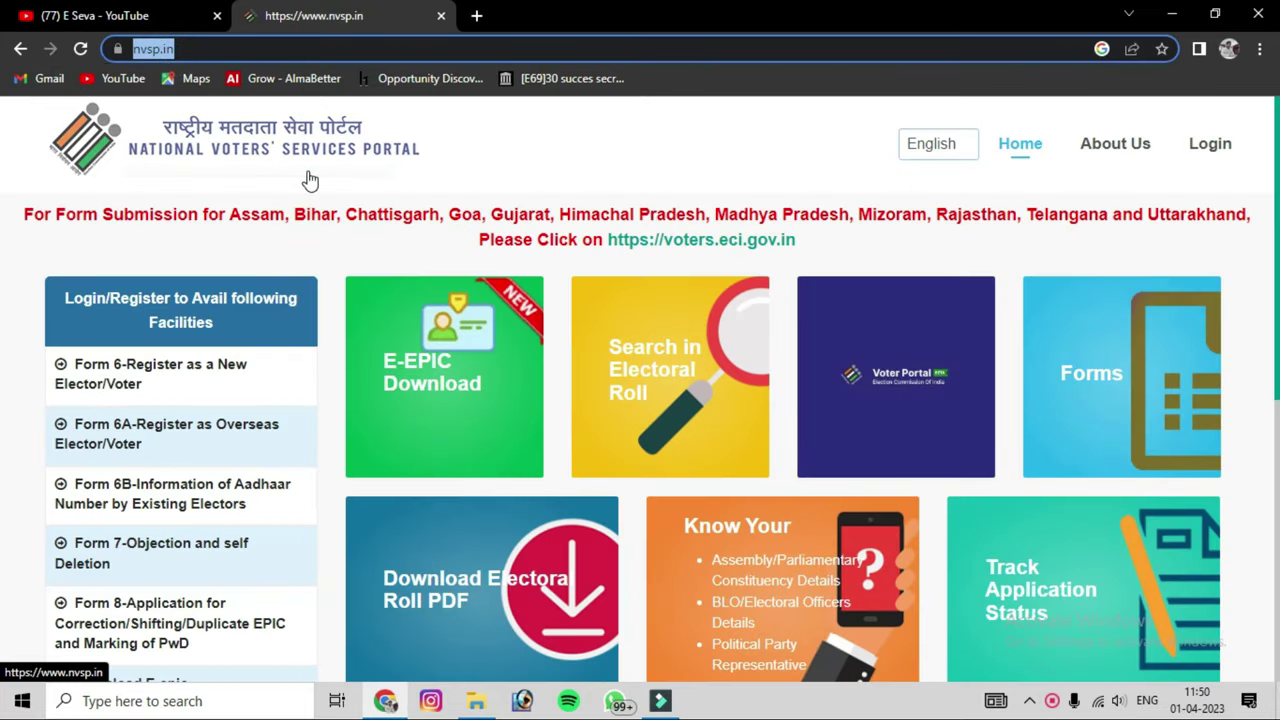
{"action": "key", "text": "Return"}
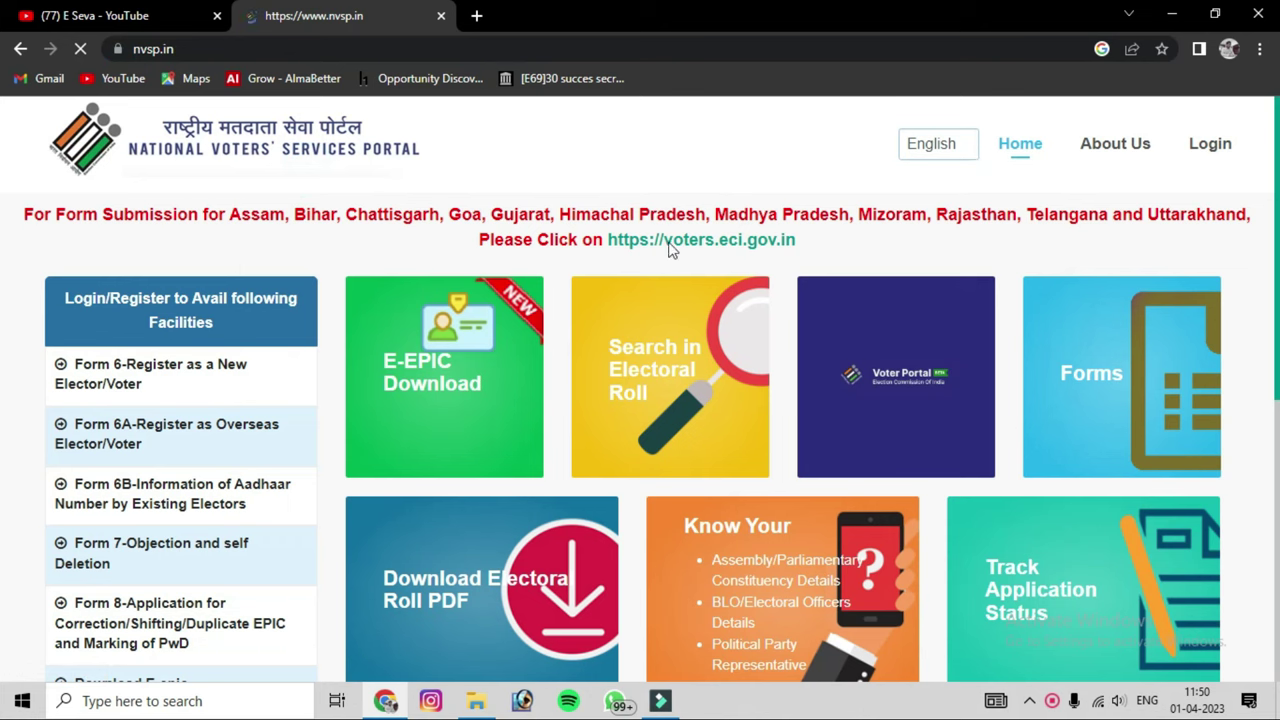
{"action": "left_click_drag", "start_coordinate": [803, 240], "coordinate": [408, 255]}
{"action": "left_click", "coordinate": [408, 252]}
{"action": "left_click_drag", "start_coordinate": [207, 213], "coordinate": [1250, 215]}
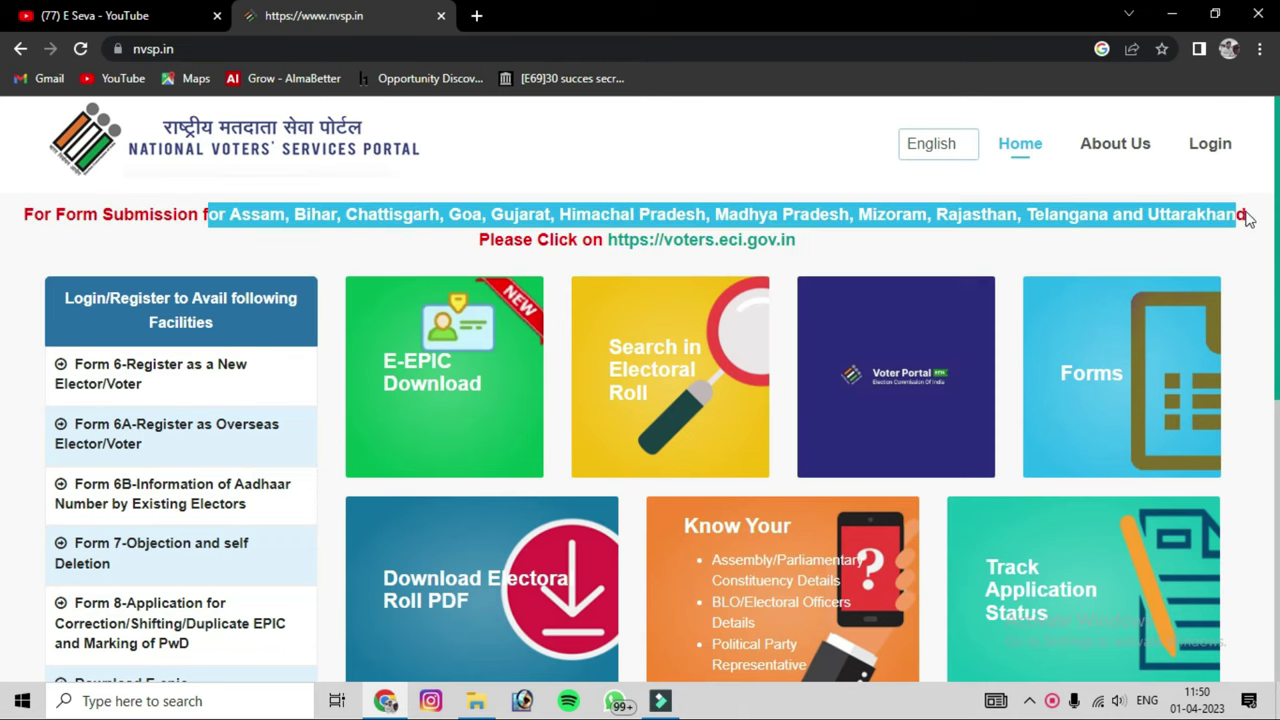
{"action": "left_click", "coordinate": [1122, 255]}
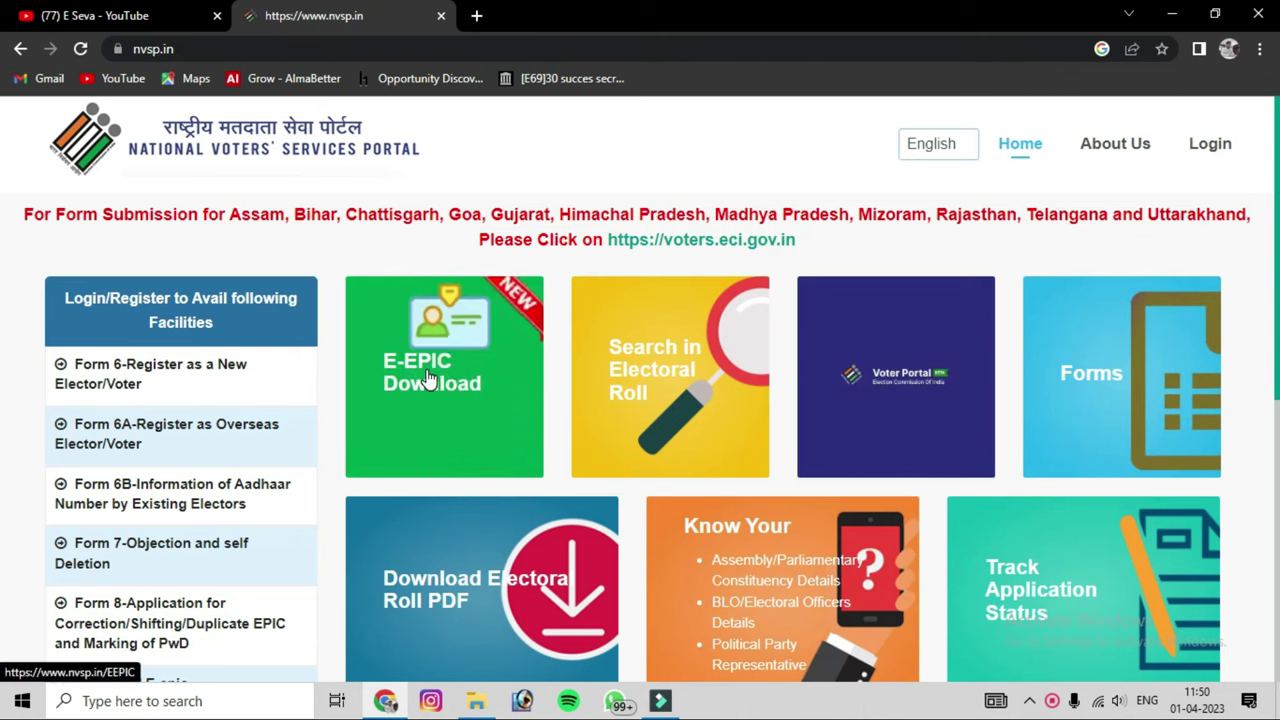
Scroll the home page and choose to register a new portal account
{"action": "scroll", "coordinate": [1140, 401], "scroll_direction": "down", "scroll_amount": 2}
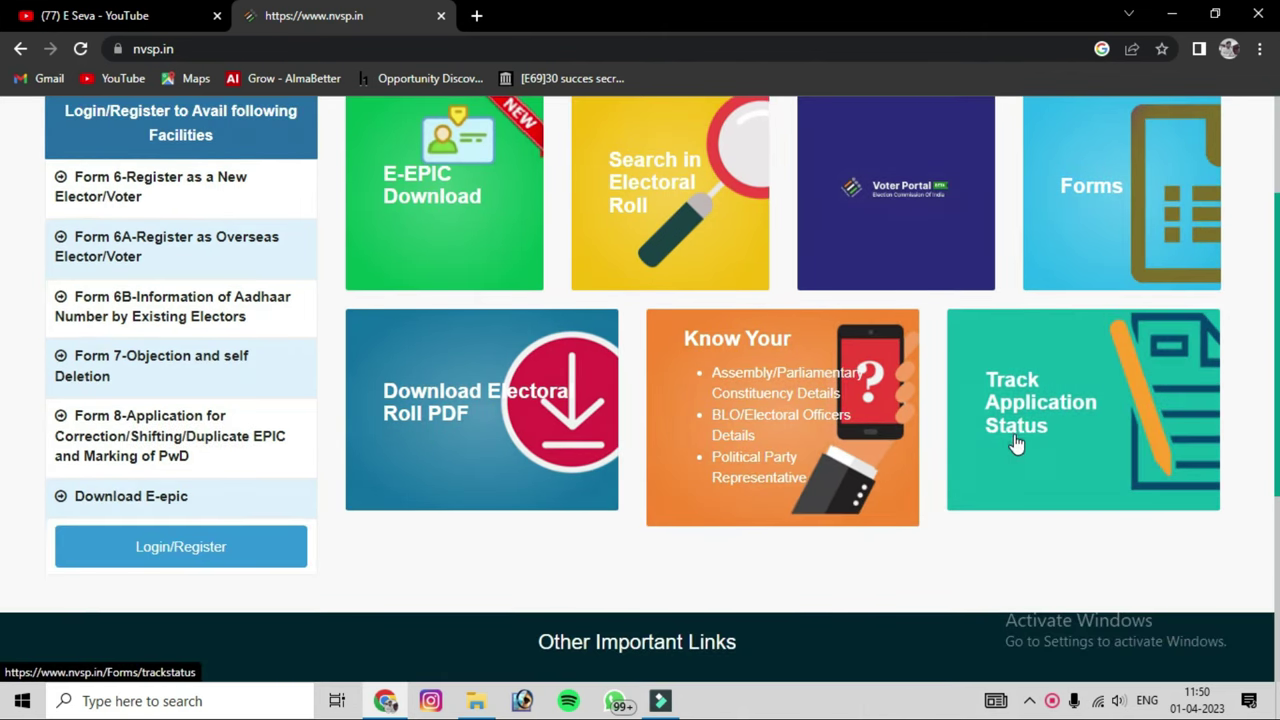
{"action": "scroll", "coordinate": [371, 514], "scroll_direction": "up", "scroll_amount": 2}
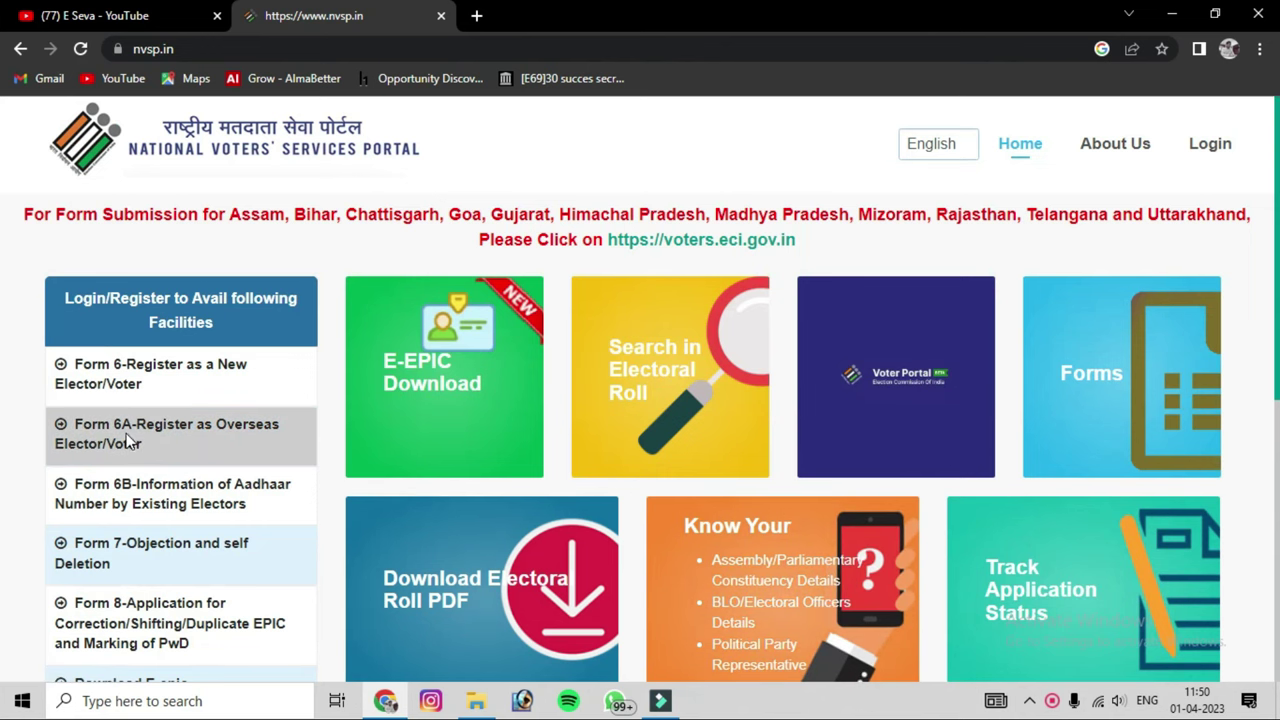
{"action": "scroll", "coordinate": [134, 466], "scroll_direction": "down", "scroll_amount": 2}
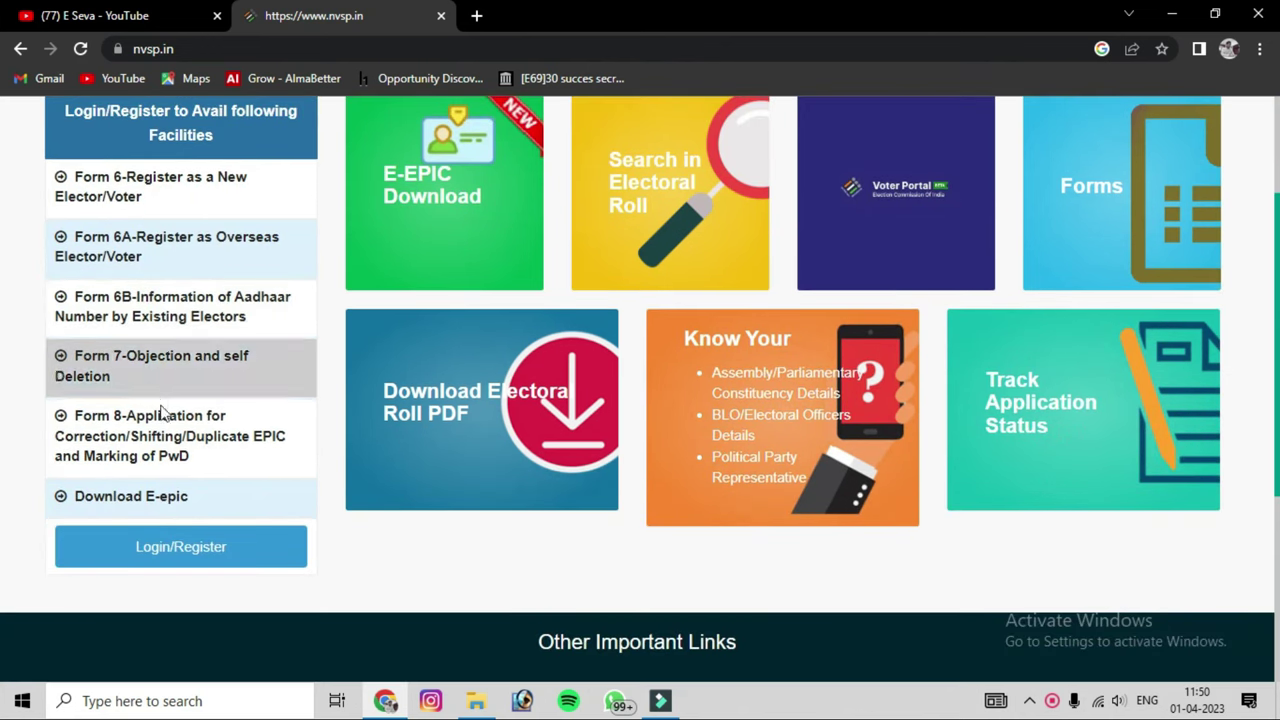
{"action": "left_click", "coordinate": [166, 558]}
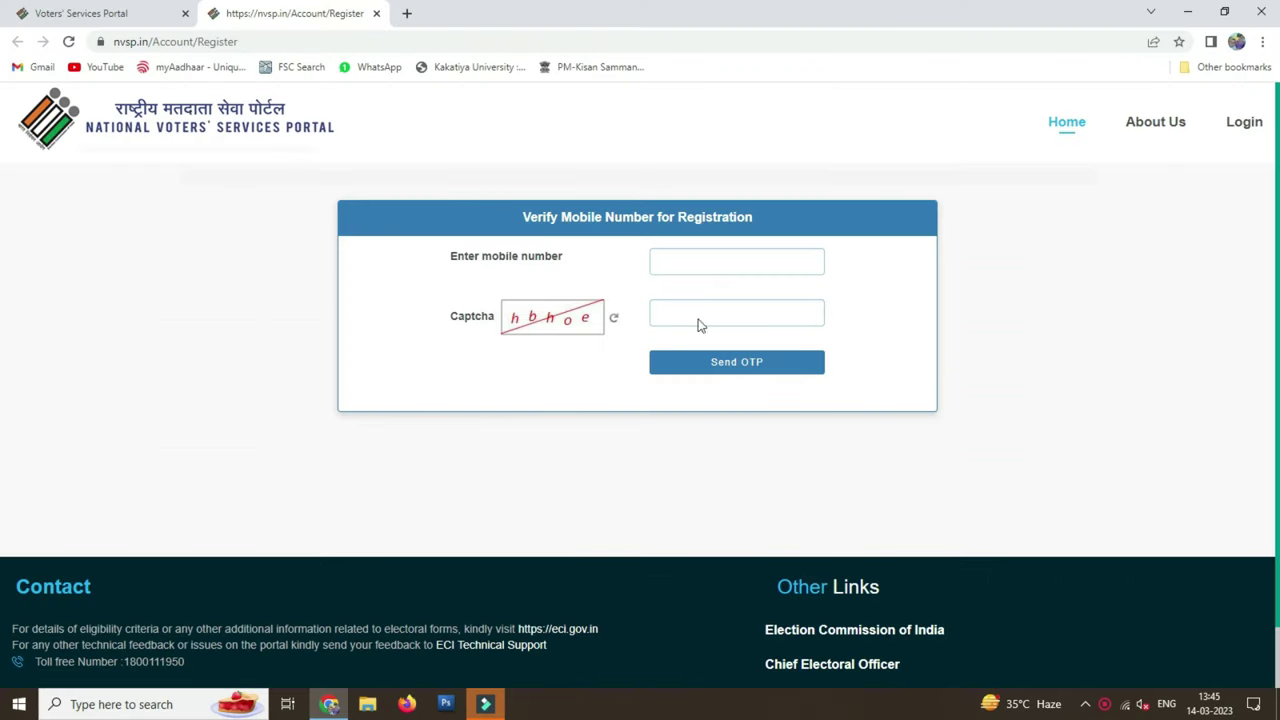
Enter the registration mobile number and verify it with the OTP
{"action": "left_click", "coordinate": [729, 259]}
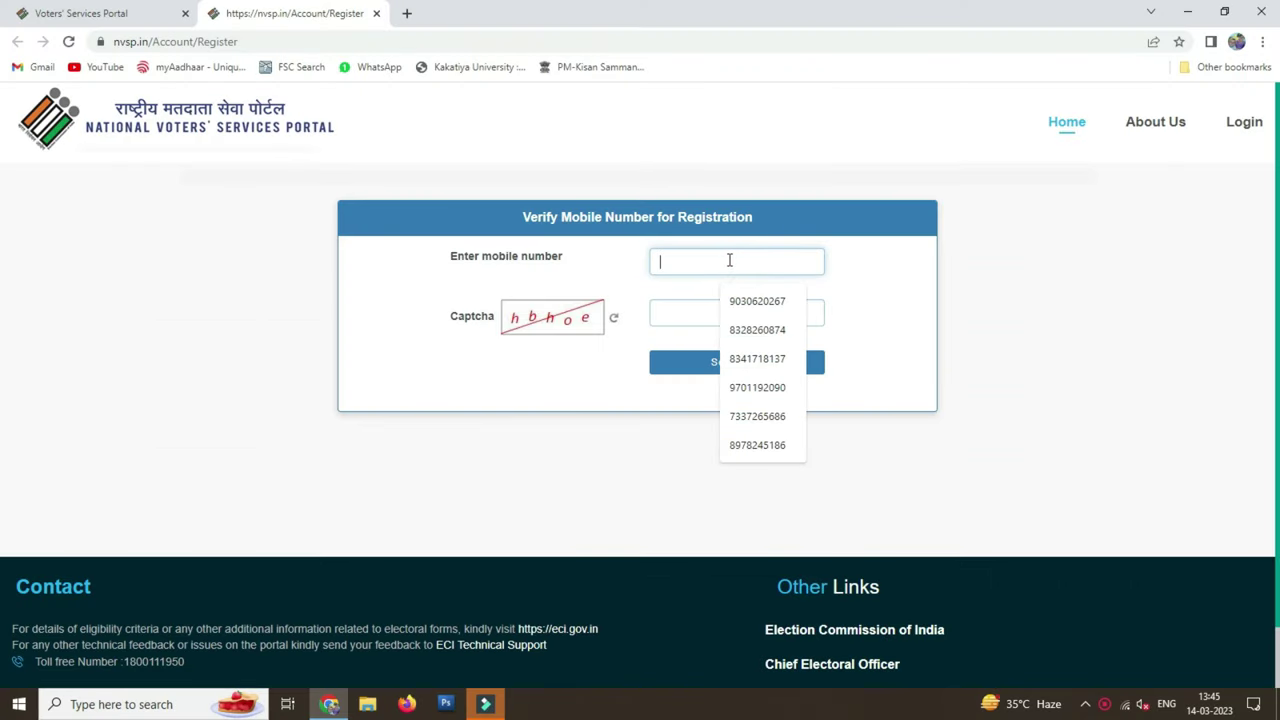
{"action": "type", "text": "9"}
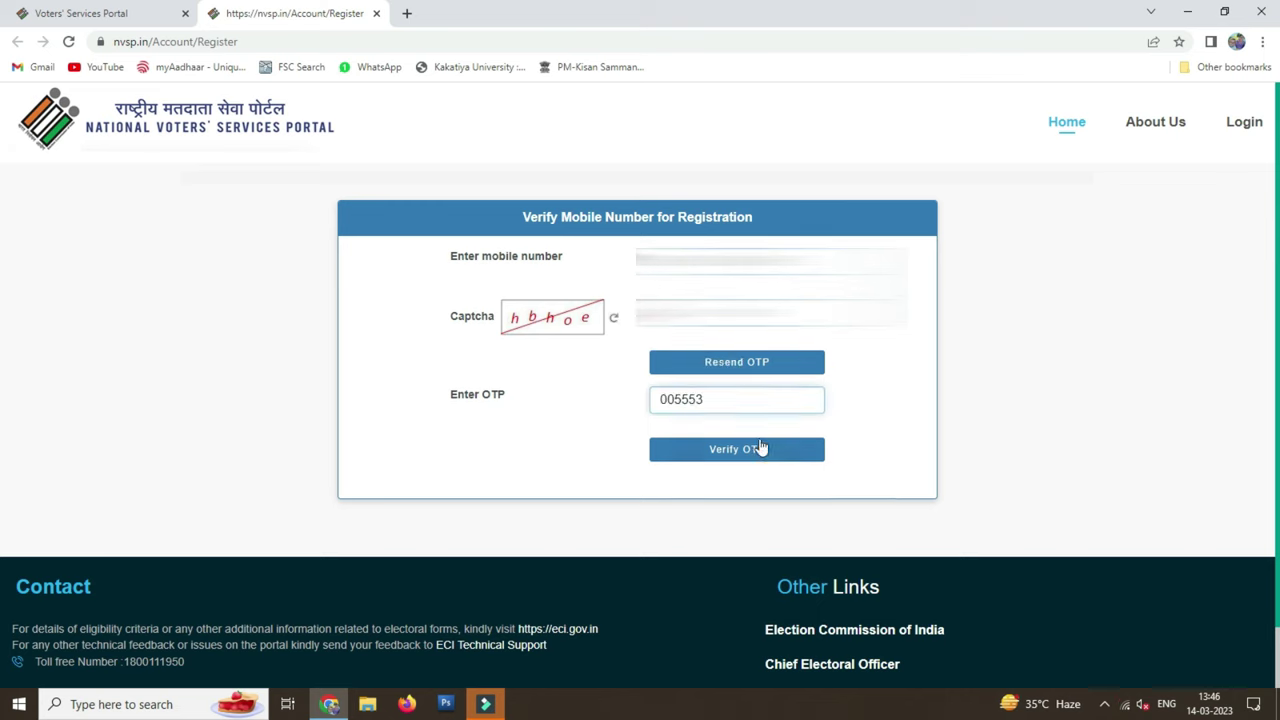
{"action": "left_click", "coordinate": [760, 457]}
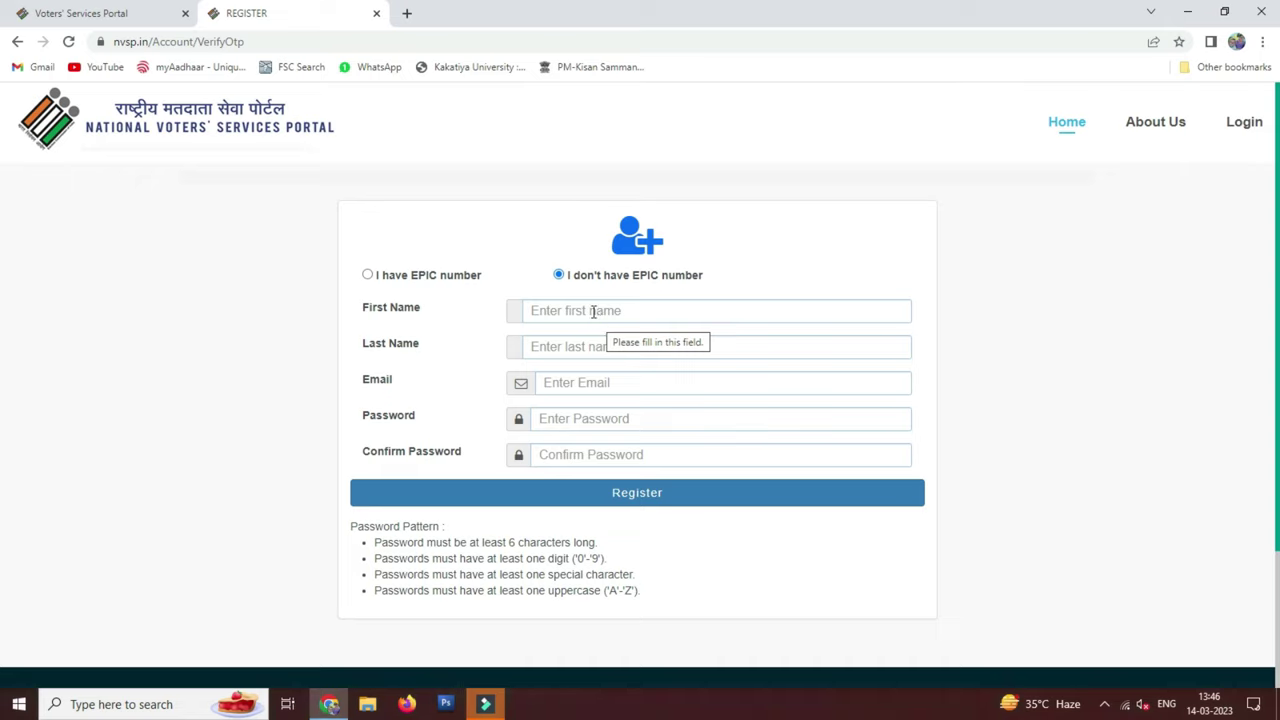
Enter the applicant's first name and last name for the new account
{"action": "left_click", "coordinate": [592, 311]}
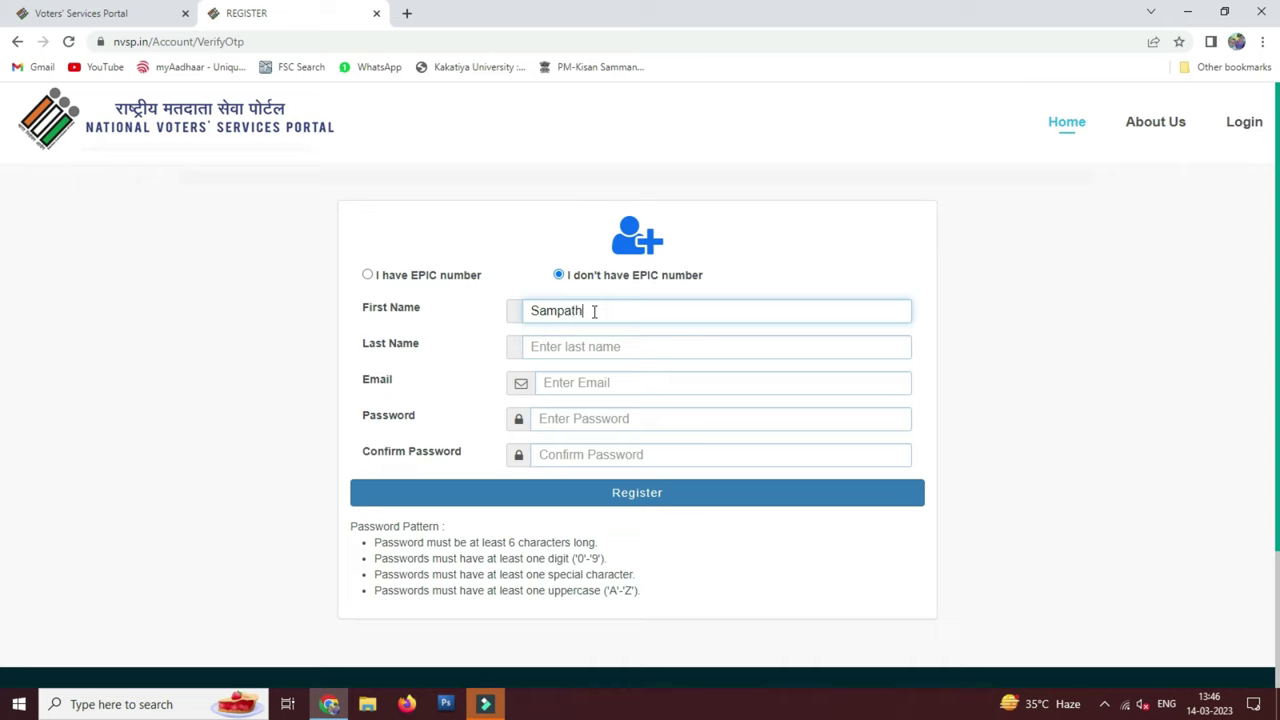
{"action": "key", "text": "Tab"}
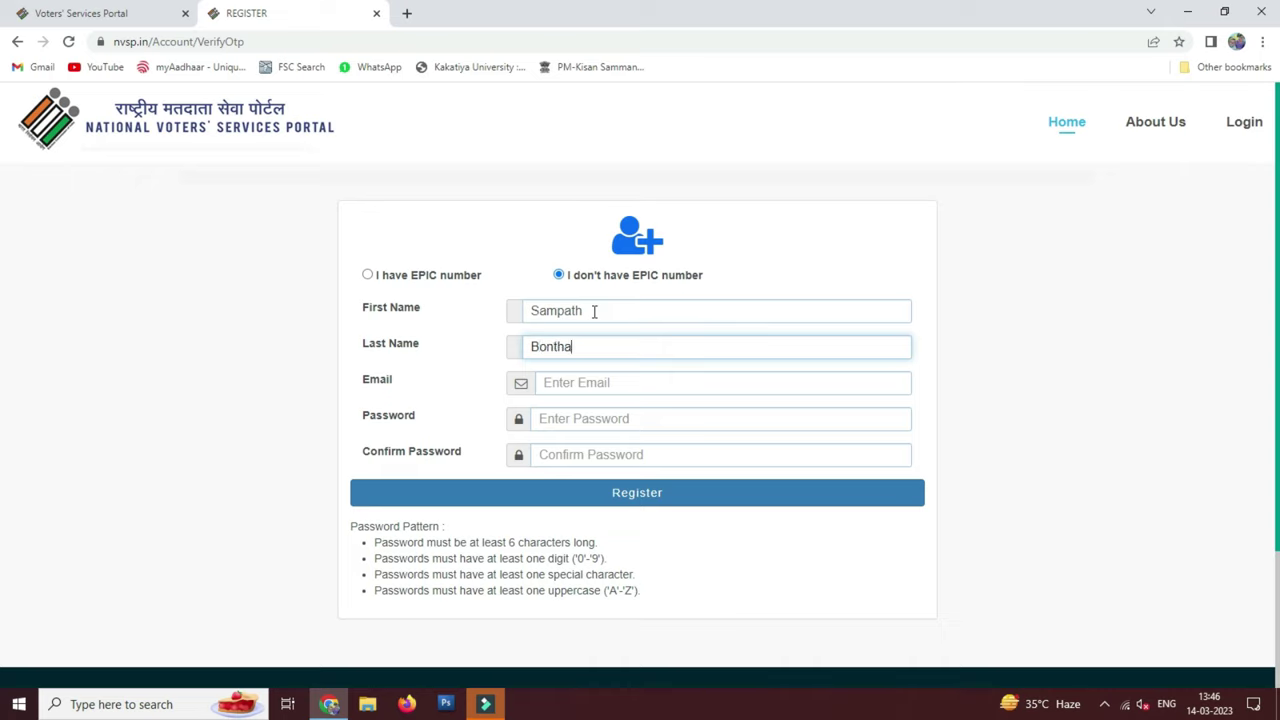
Enter and confirm the account password, then create the account
{"action": "left_click", "coordinate": [592, 384]}
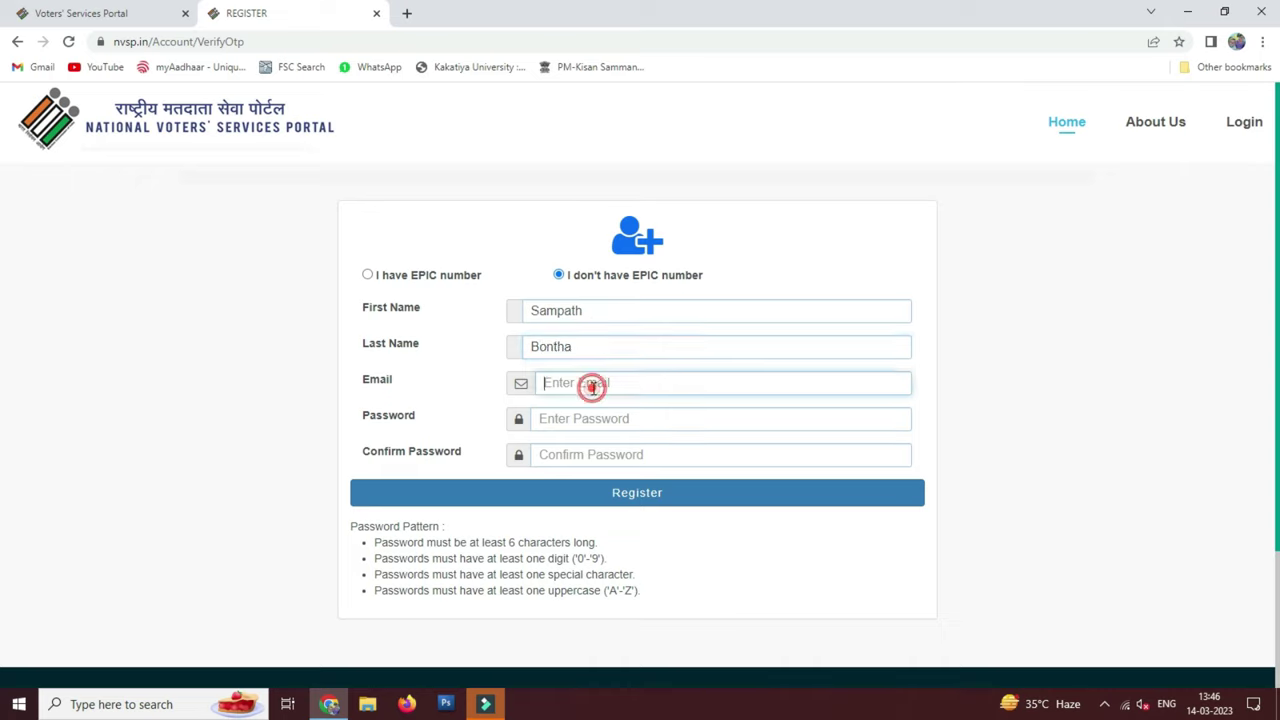
{"action": "left_click", "coordinate": [580, 412]}
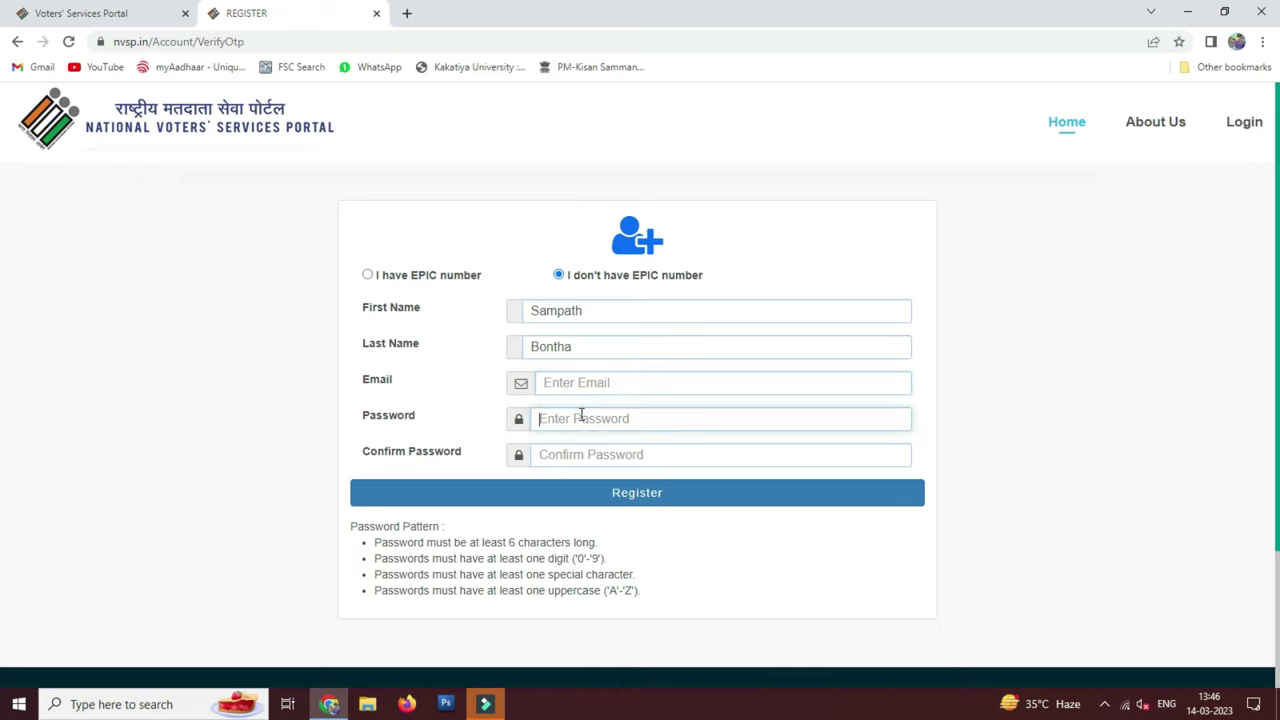
{"action": "type", "text": "•••"}
{"action": "key", "text": "Tab"}
{"action": "type", "text": "•••"}
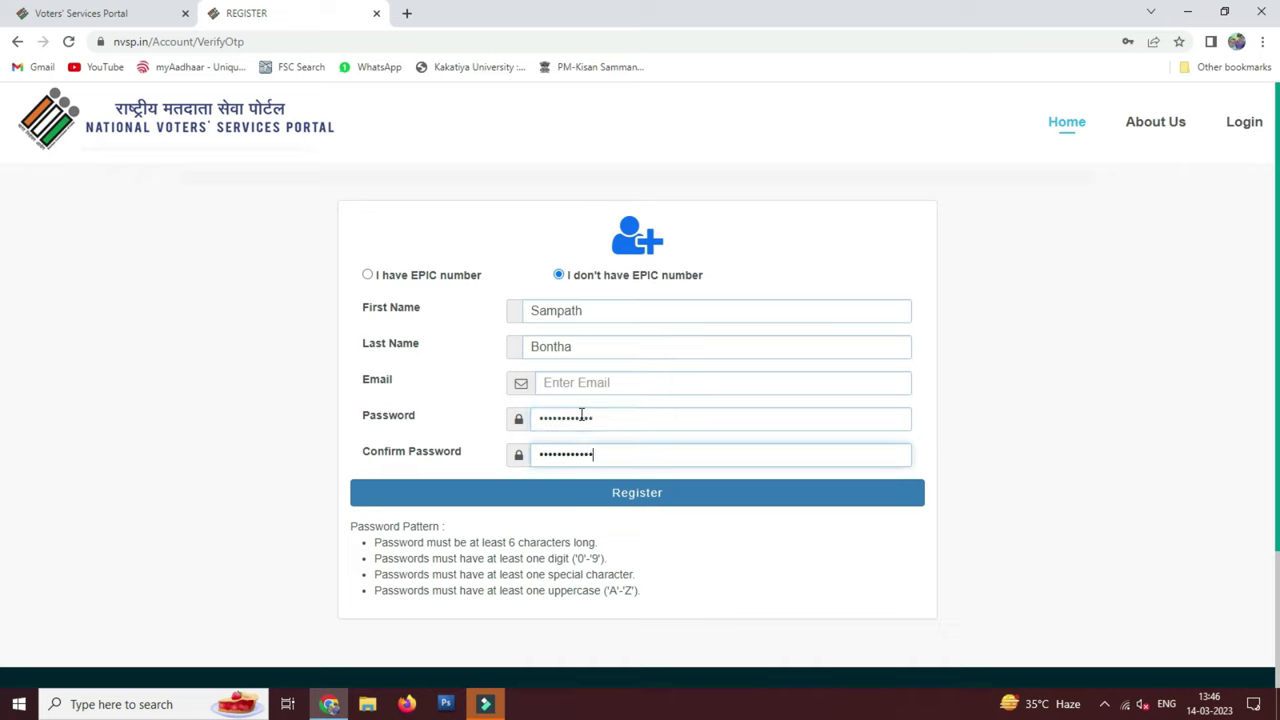
{"action": "left_click", "coordinate": [645, 500]}
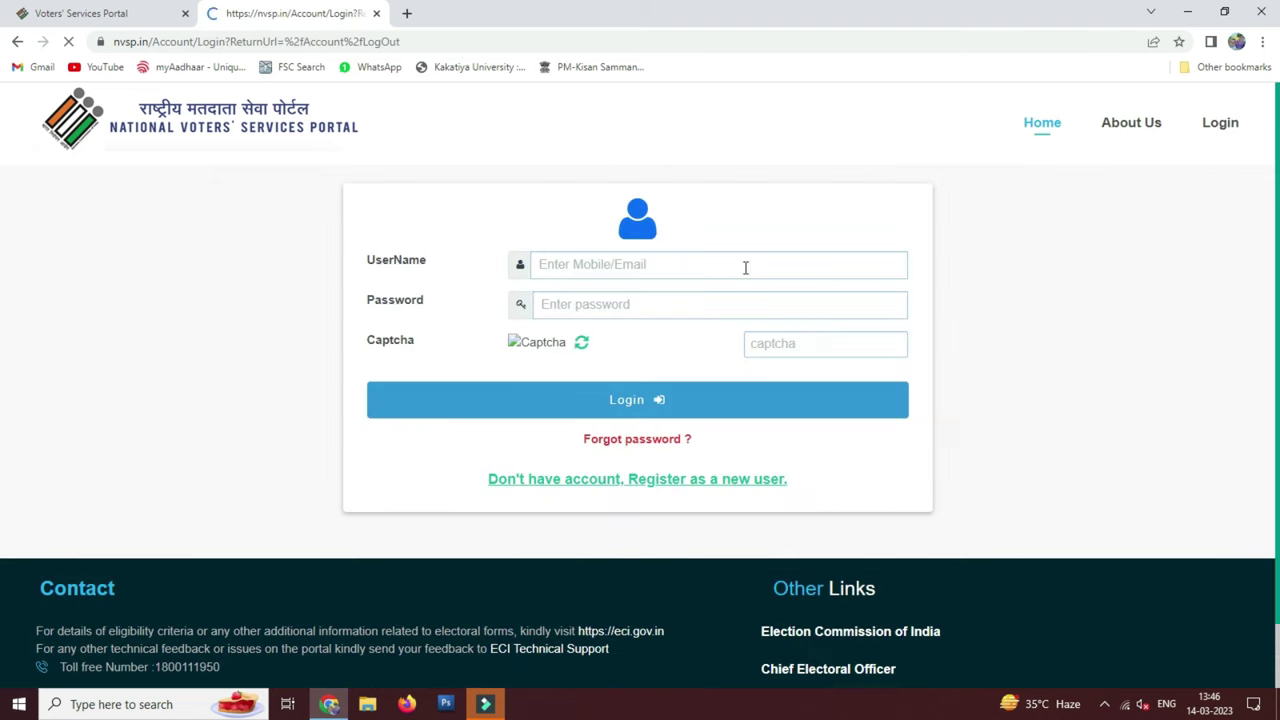
Close the old nvsp.in tab and open the voters.eci.gov.in login page
{"action": "left_click", "coordinate": [646, 263]}
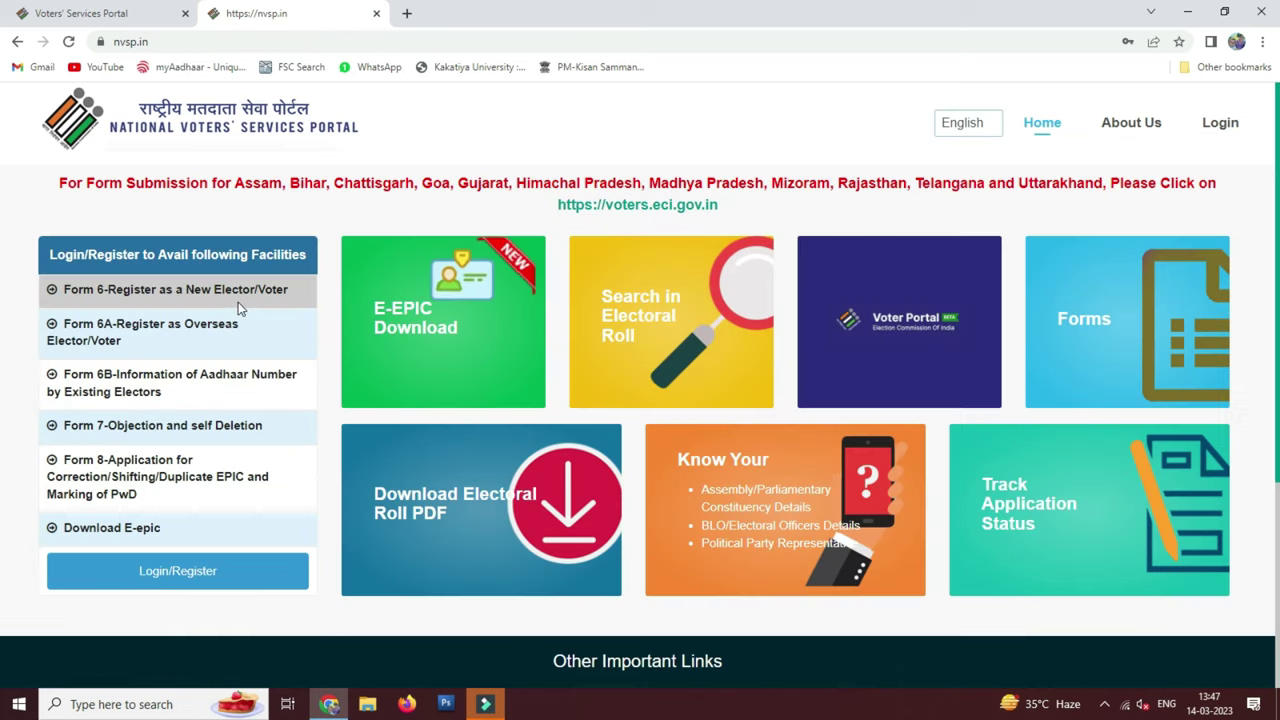
{"action": "left_click", "coordinate": [245, 289]}
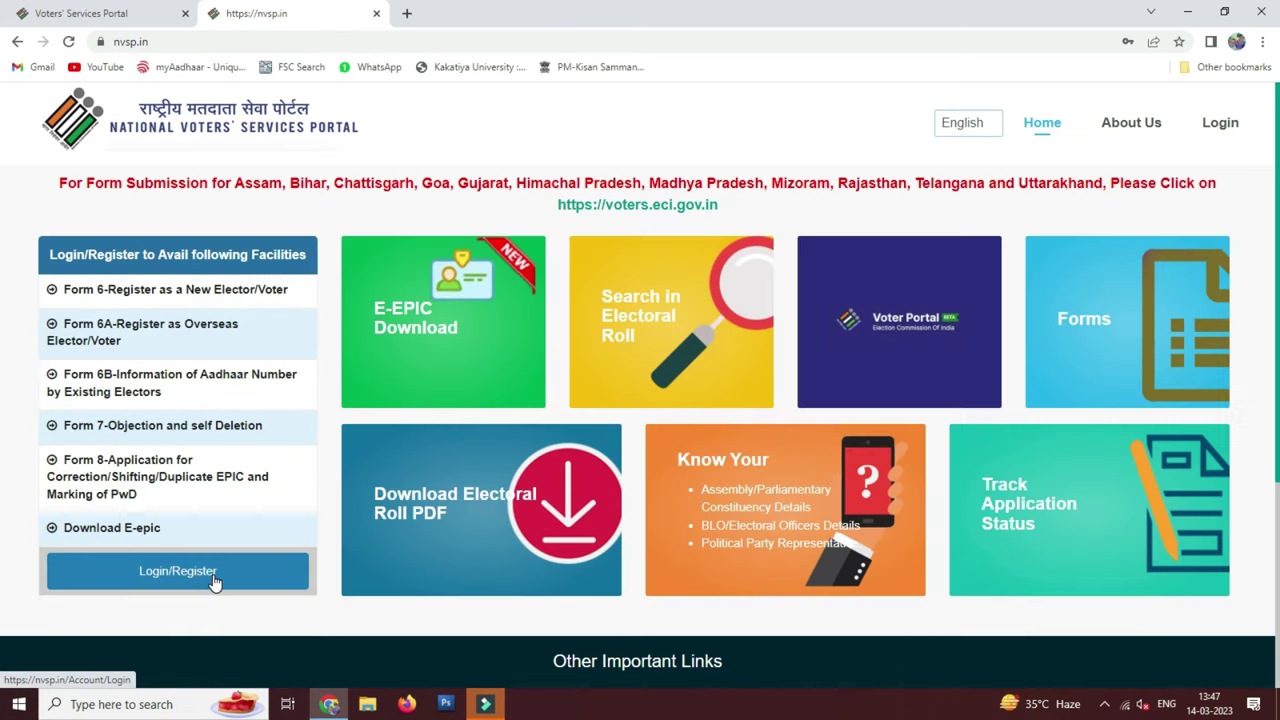
{"action": "left_click", "coordinate": [140, 10]}
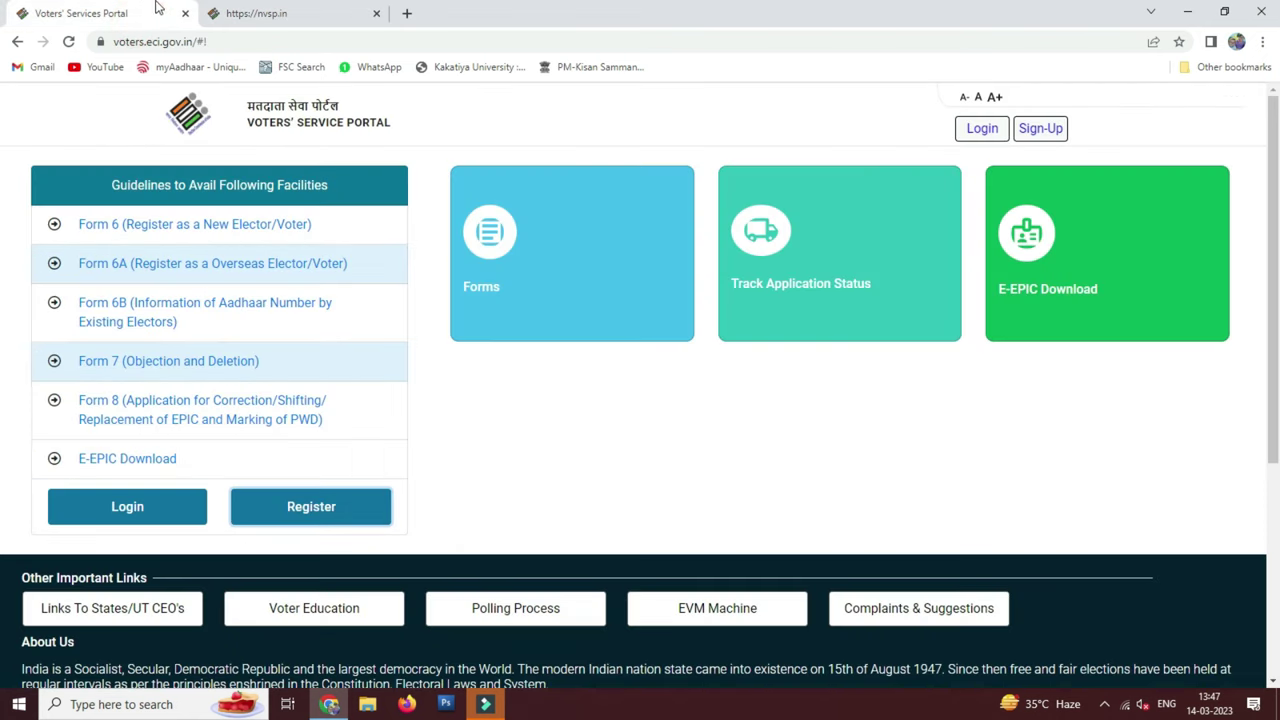
{"action": "left_click", "coordinate": [318, 14]}
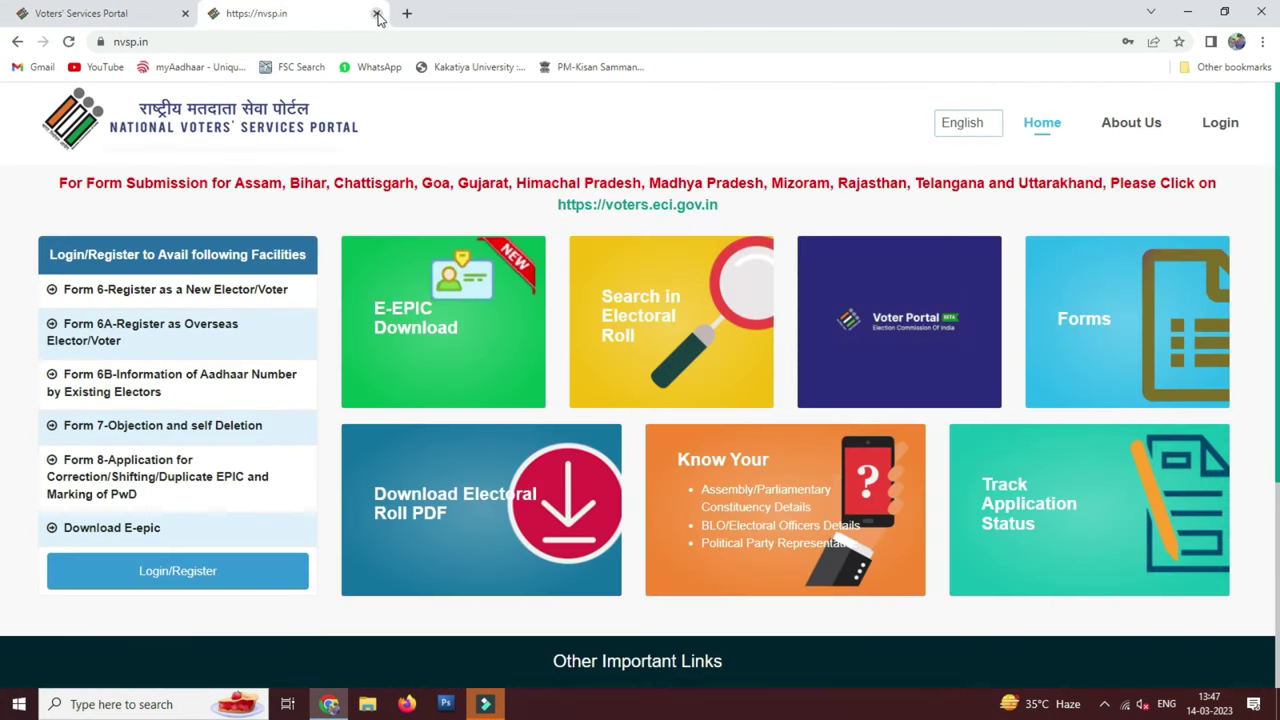
{"action": "left_click", "coordinate": [377, 14]}
{"action": "left_click", "coordinate": [160, 510]}
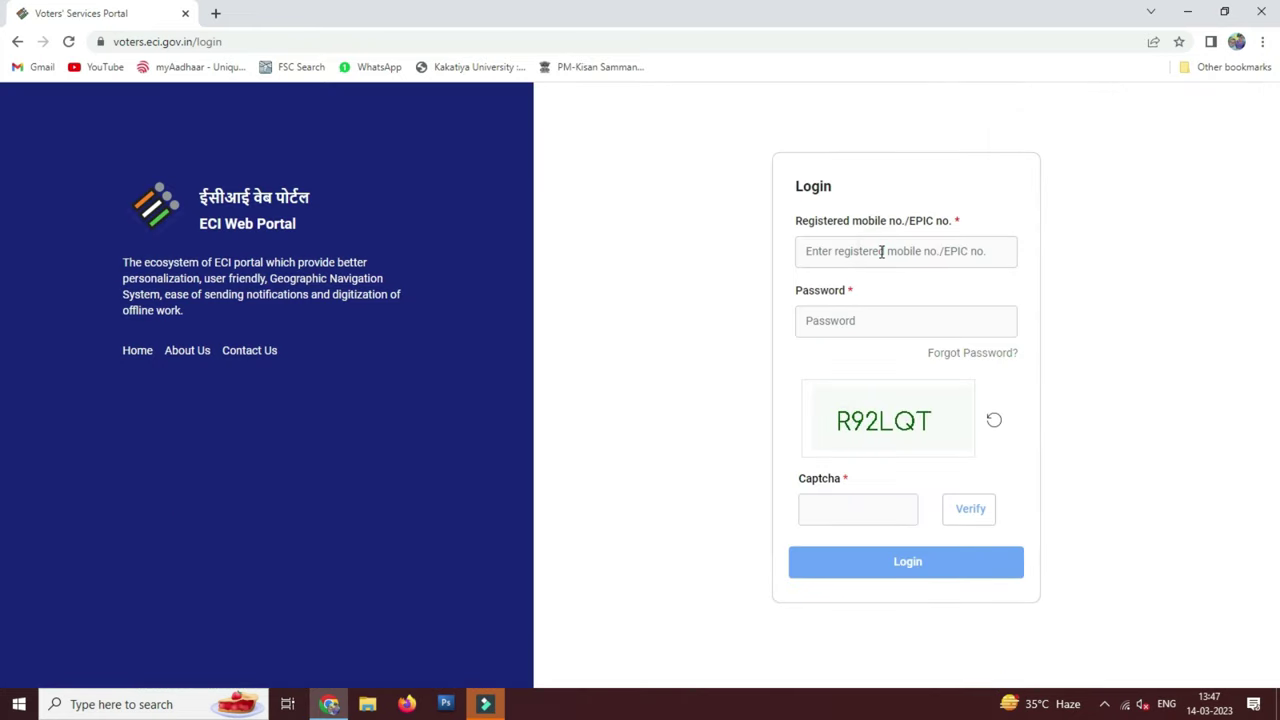
Log in with the mobile number and captcha, decline saving the password, and open the Forms list
{"action": "left_click", "coordinate": [881, 251]}
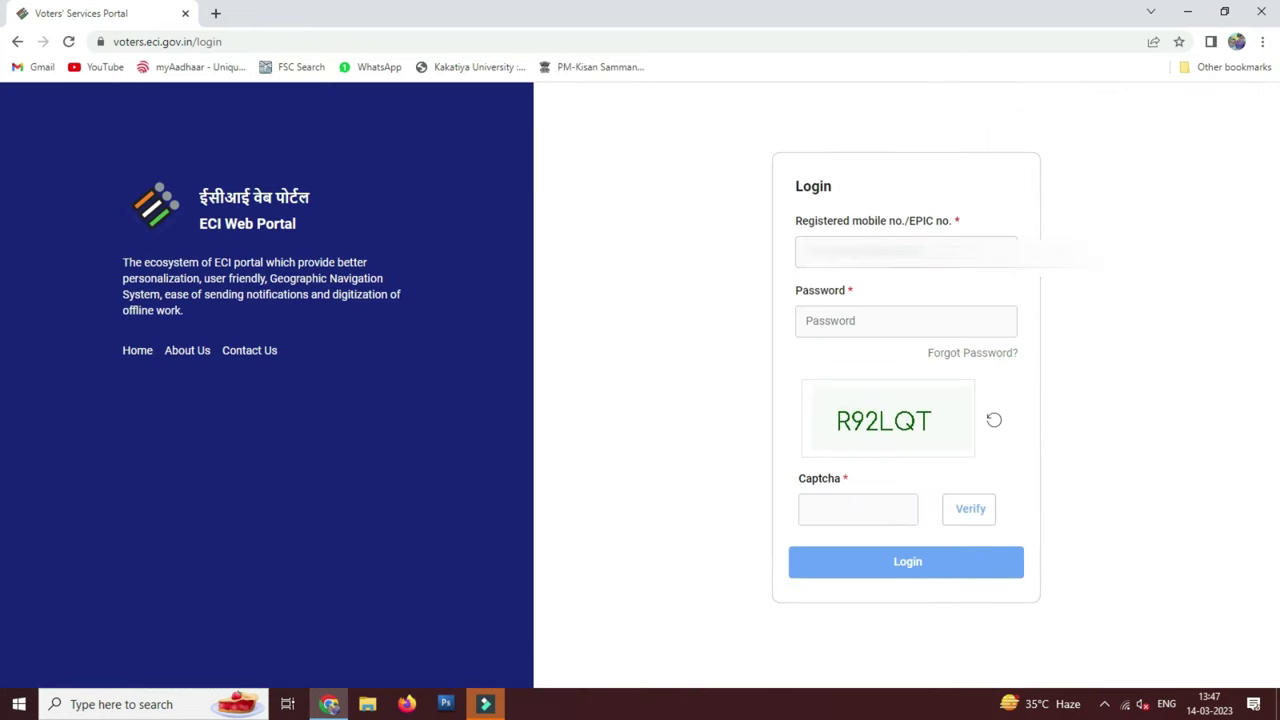
{"action": "left_click", "coordinate": [849, 508]}
{"action": "type", "text": "R92LQT"}
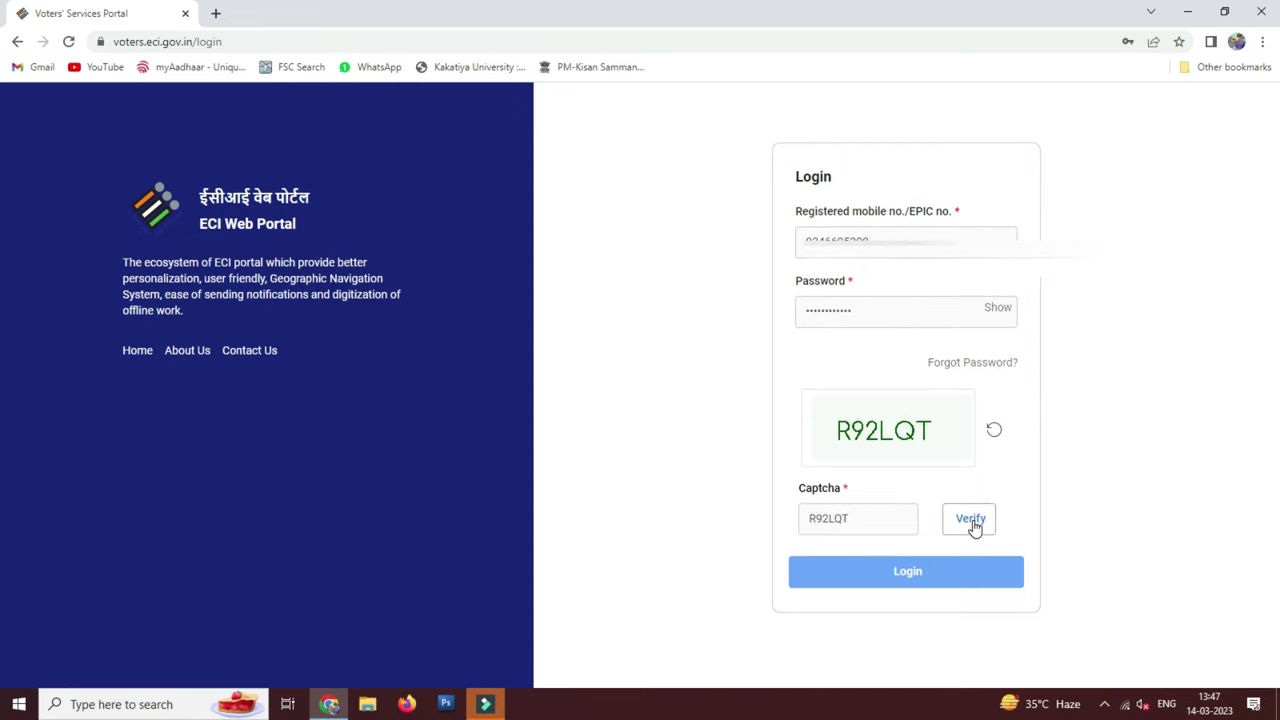
{"action": "left_click", "coordinate": [971, 521]}
{"action": "left_click", "coordinate": [907, 575]}
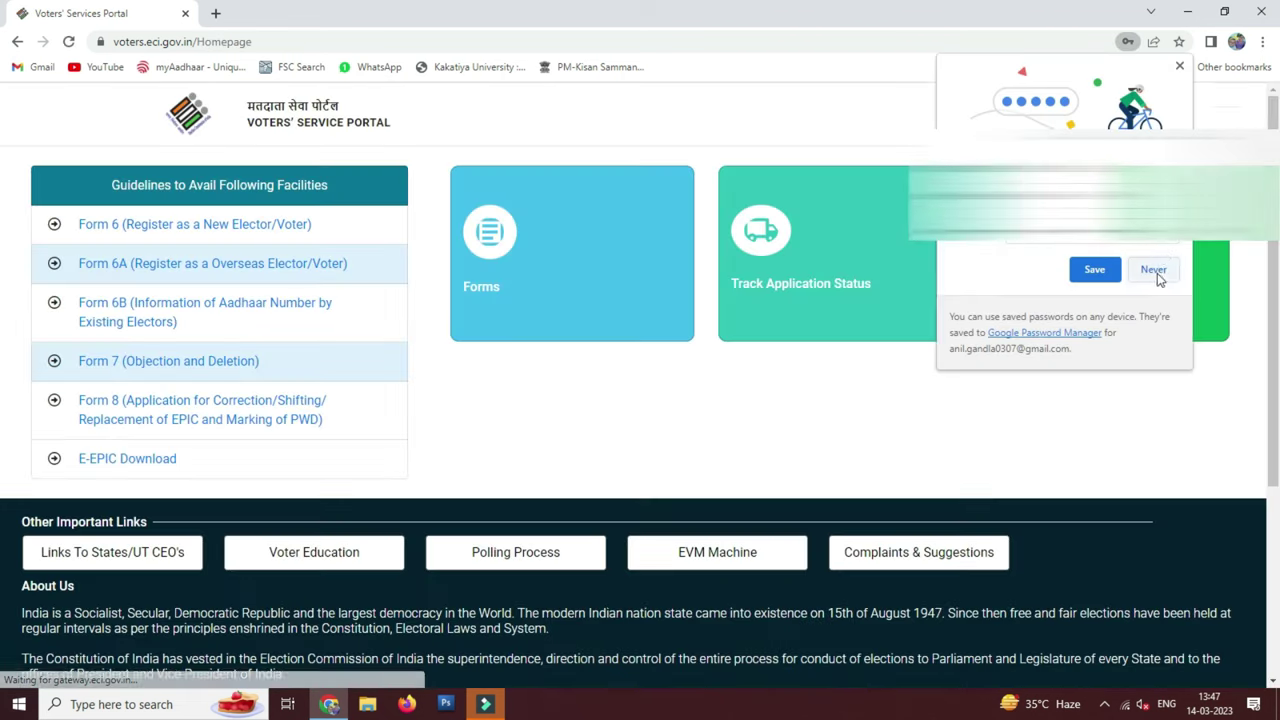
{"action": "left_click", "coordinate": [1152, 273]}
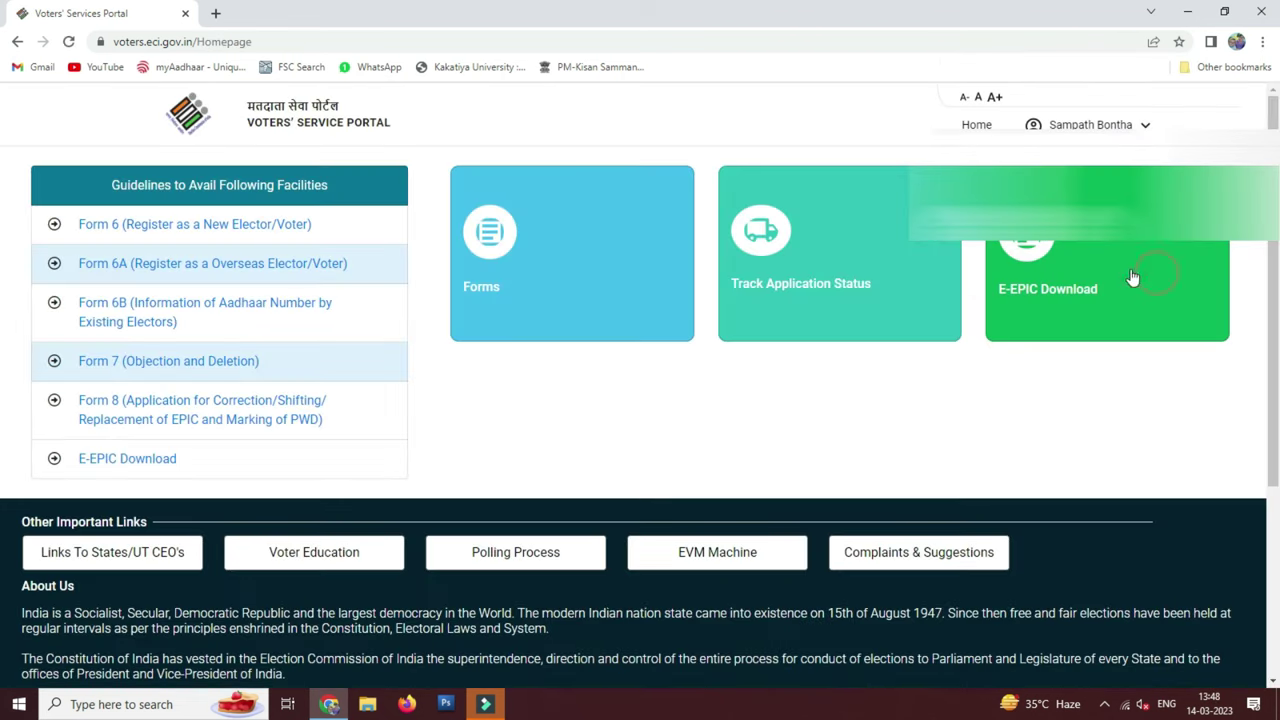
{"action": "left_click", "coordinate": [191, 224]}
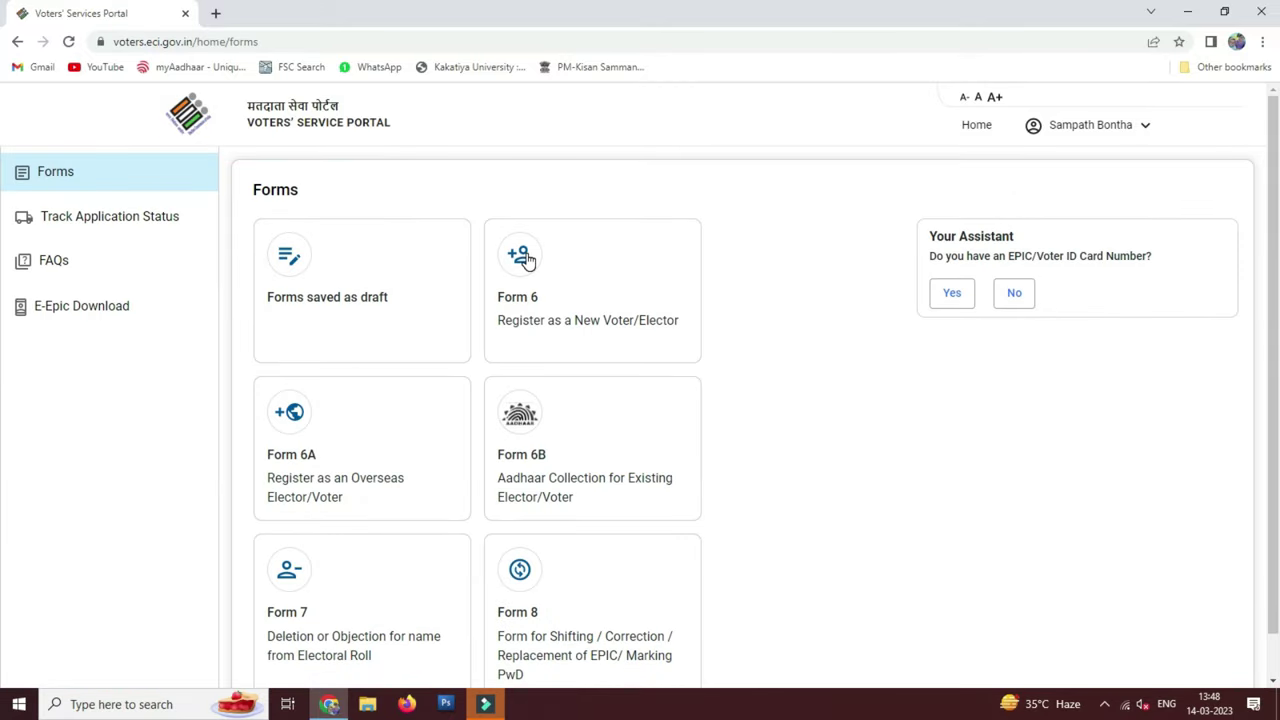
Start Form 6 with state Telangana, district Jangaon and English as the form language
{"action": "left_click", "coordinate": [528, 259]}
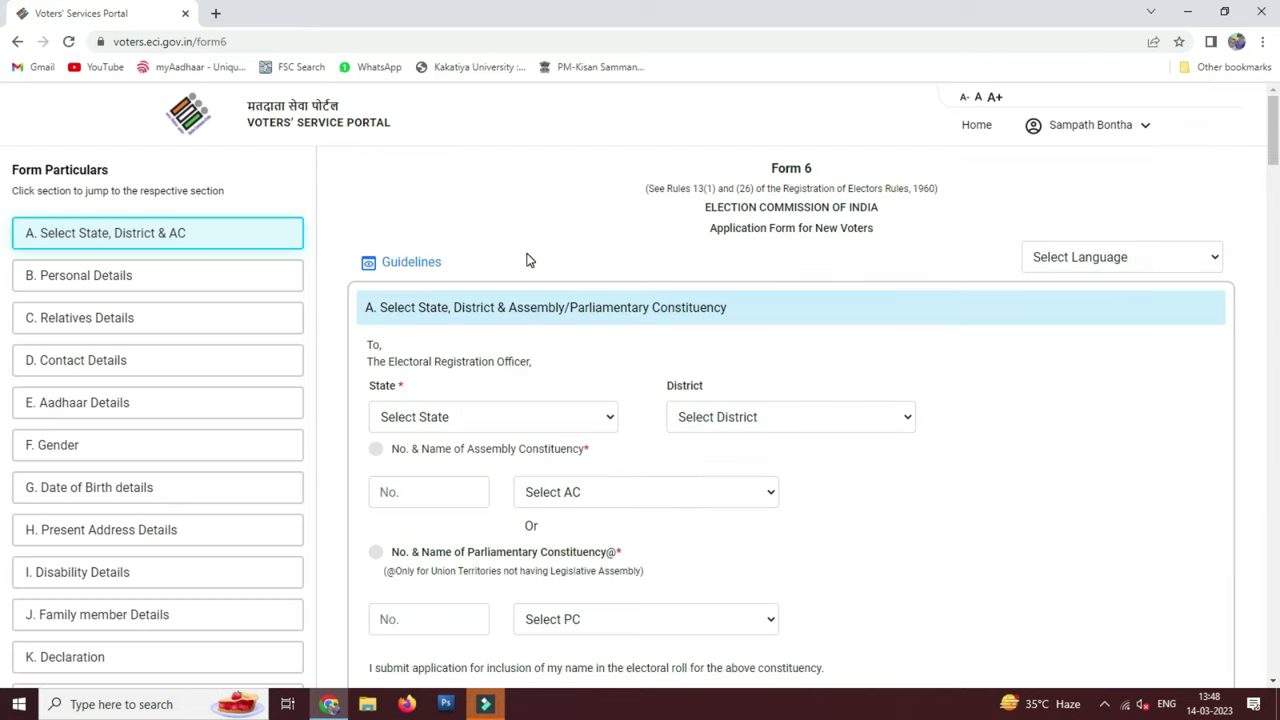
{"action": "left_click", "coordinate": [520, 421]}
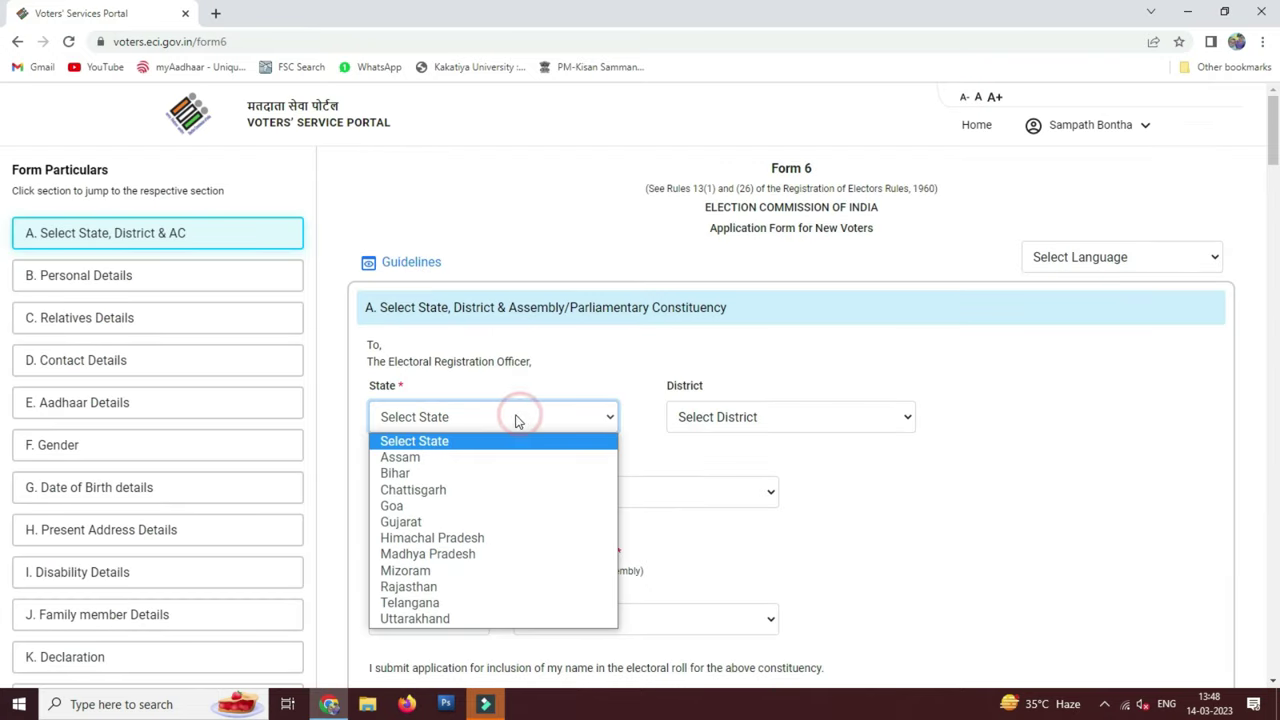
{"action": "left_click", "coordinate": [425, 603]}
{"action": "left_click", "coordinate": [800, 427]}
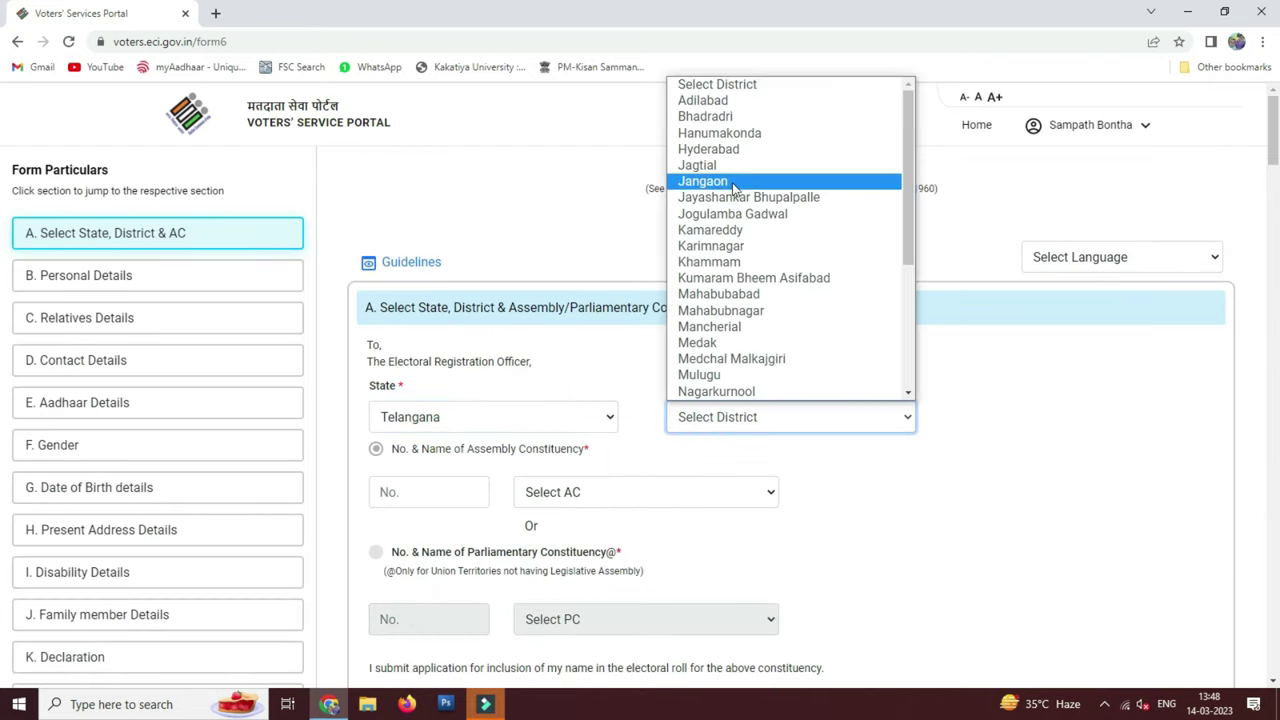
{"action": "left_click", "coordinate": [732, 180]}
{"action": "left_click", "coordinate": [1211, 256]}
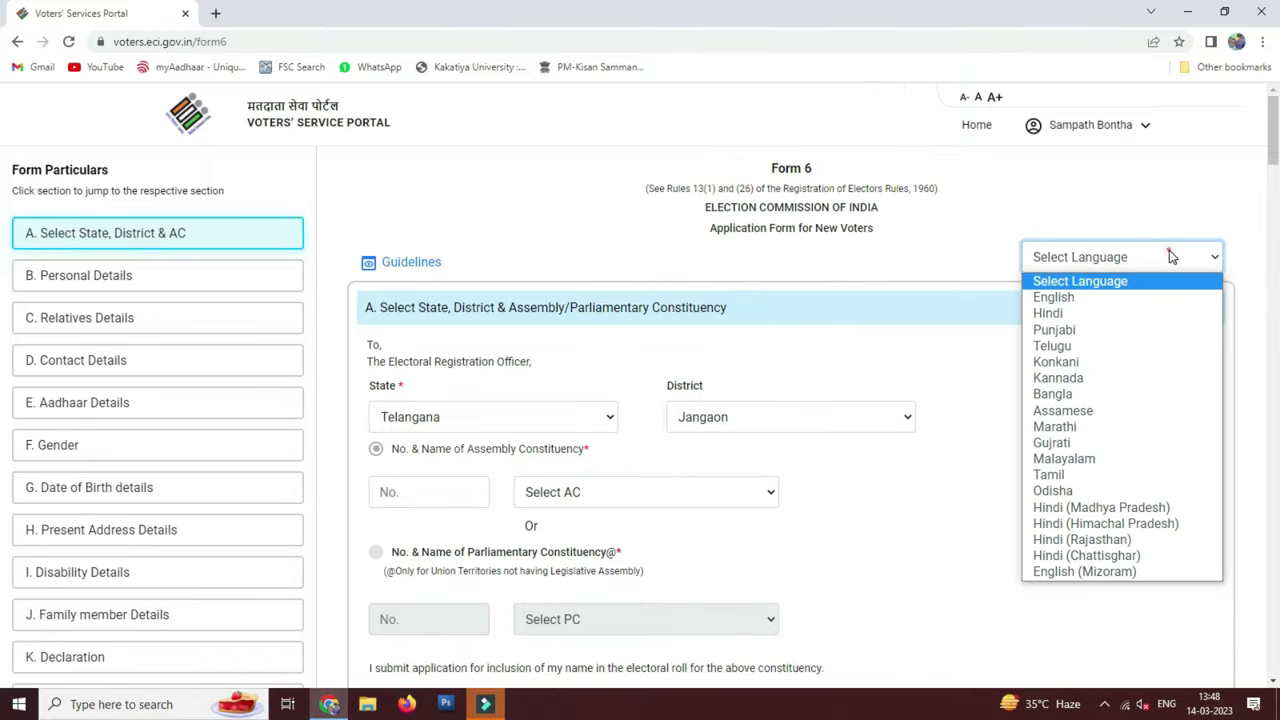
{"action": "left_click", "coordinate": [1094, 294]}
Choose constituency 99 Ghanpur (Station) and proceed to Personal Details
{"action": "scroll", "coordinate": [583, 426], "scroll_direction": "down", "scroll_amount": 2}
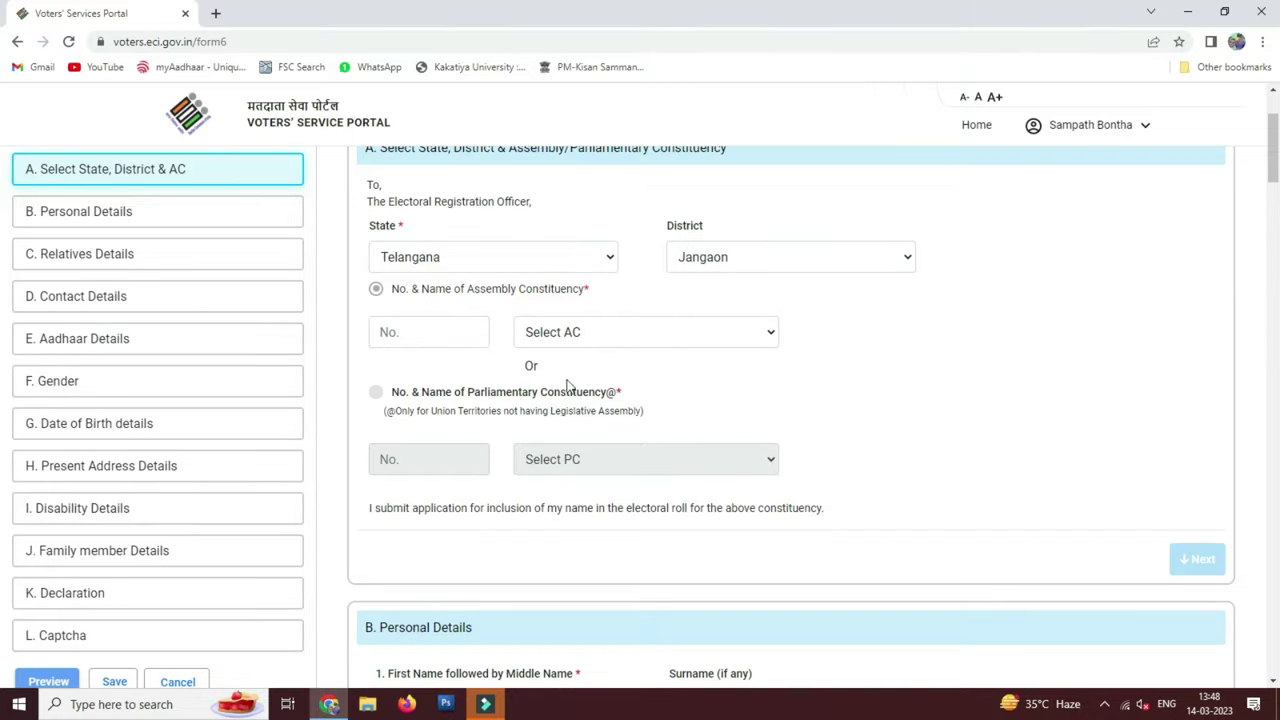
{"action": "left_click", "coordinate": [577, 334]}
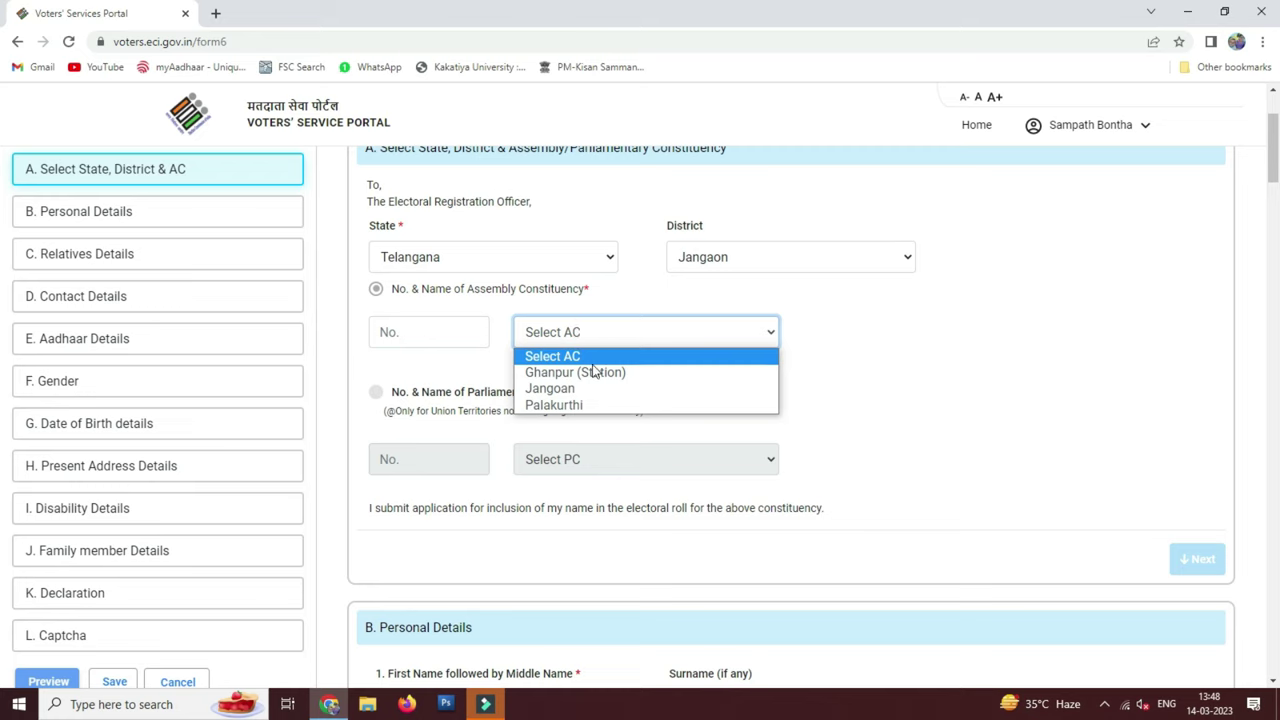
{"action": "left_click", "coordinate": [603, 371]}
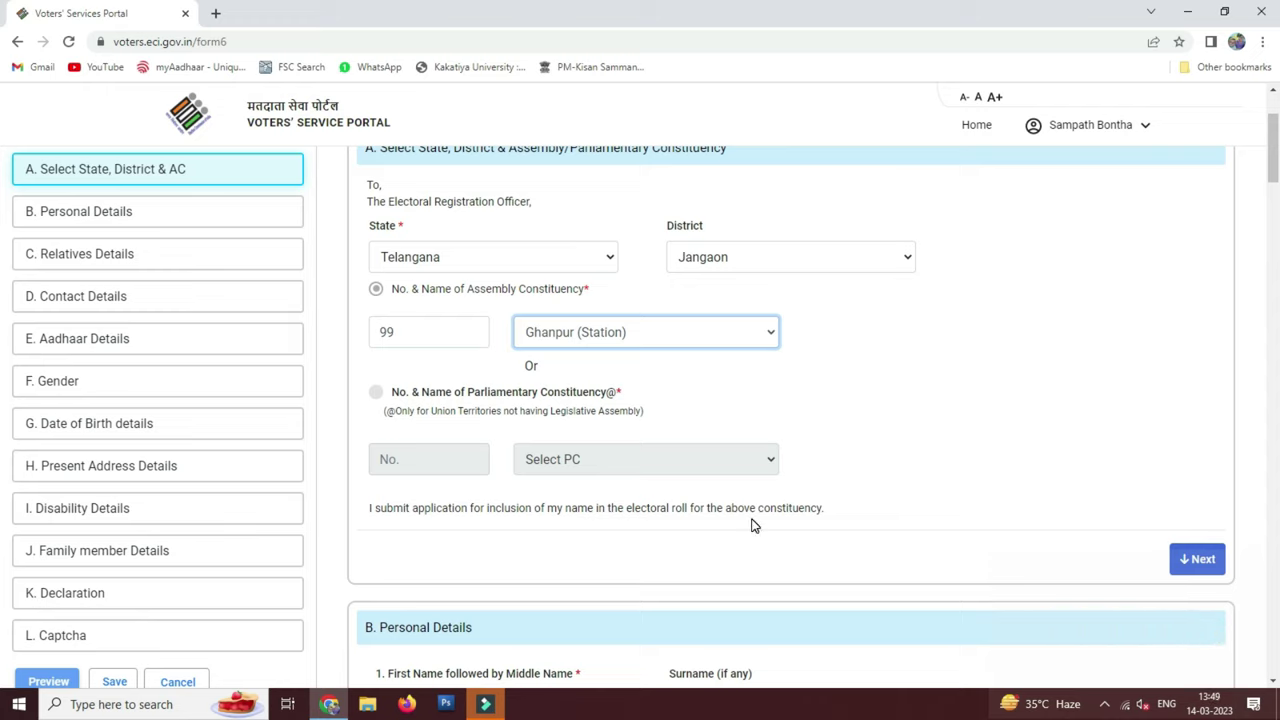
{"action": "left_click", "coordinate": [1198, 560]}
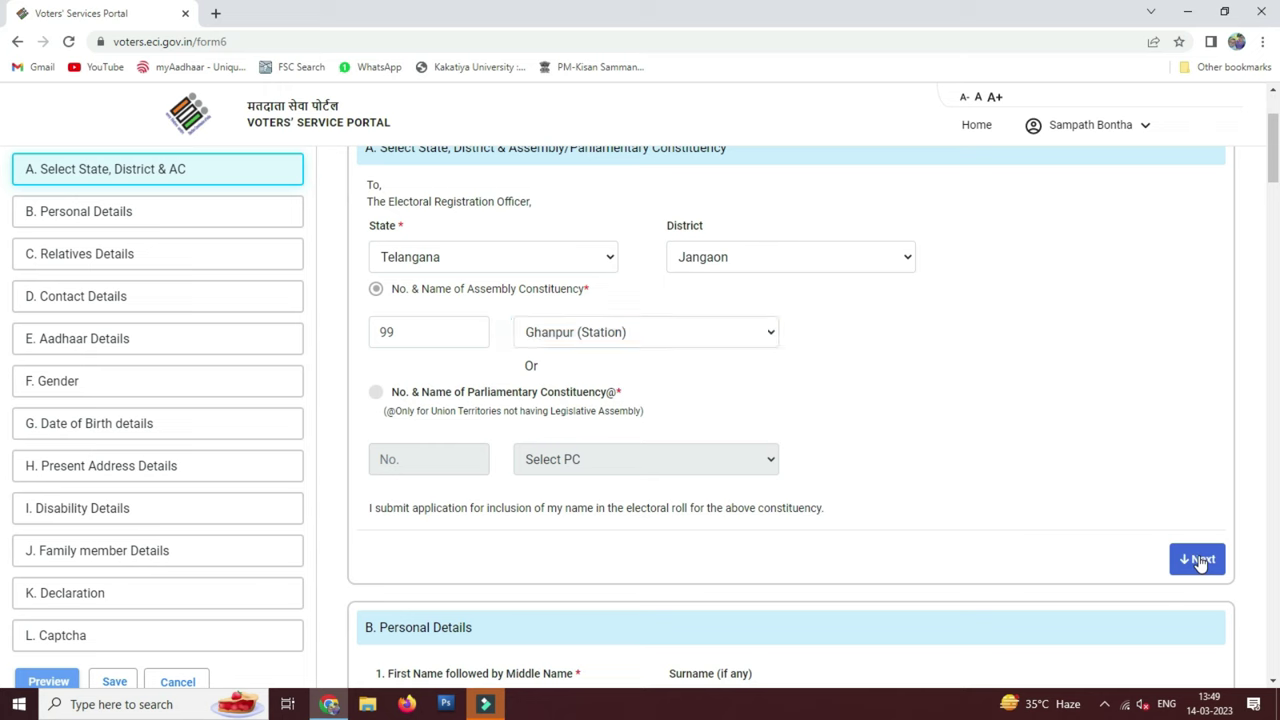
{"action": "left_click", "coordinate": [508, 264]}
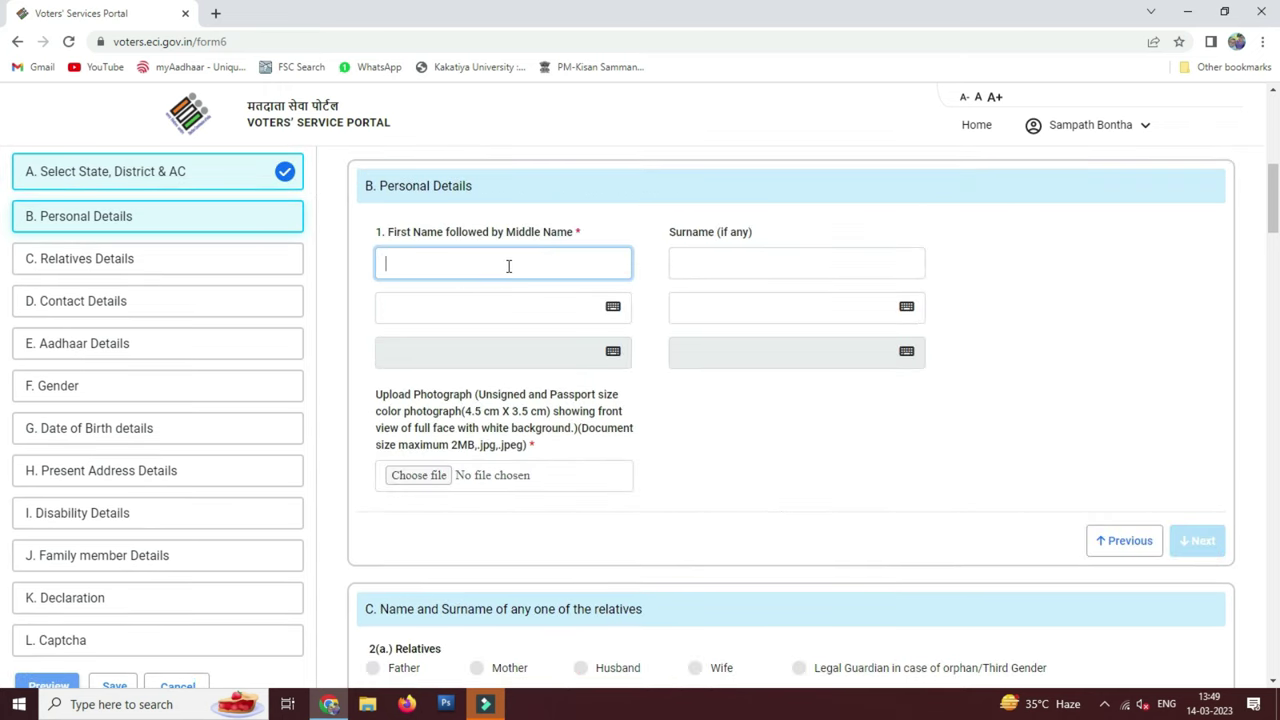
Enter the applicant's first name and surname, letting the Telugu fields fill in
{"action": "type", "text": "Sampath"}
{"action": "key", "text": "Tab"}
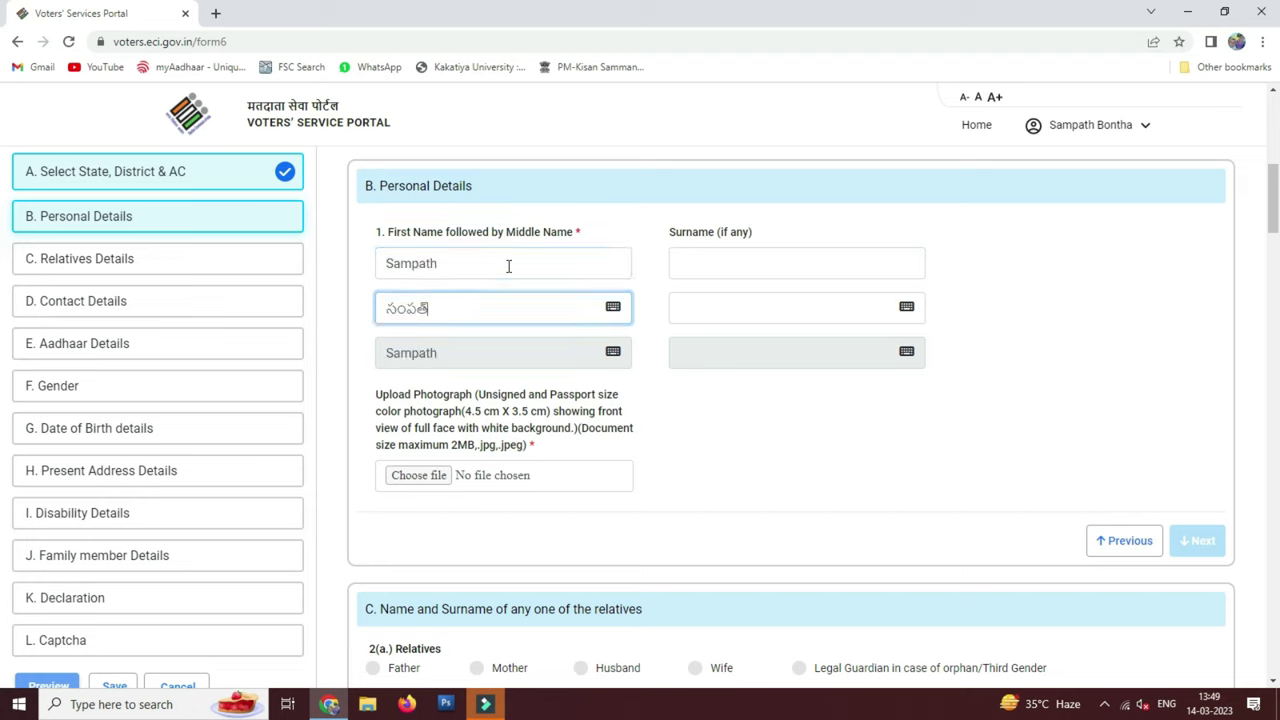
{"action": "left_click", "coordinate": [732, 261]}
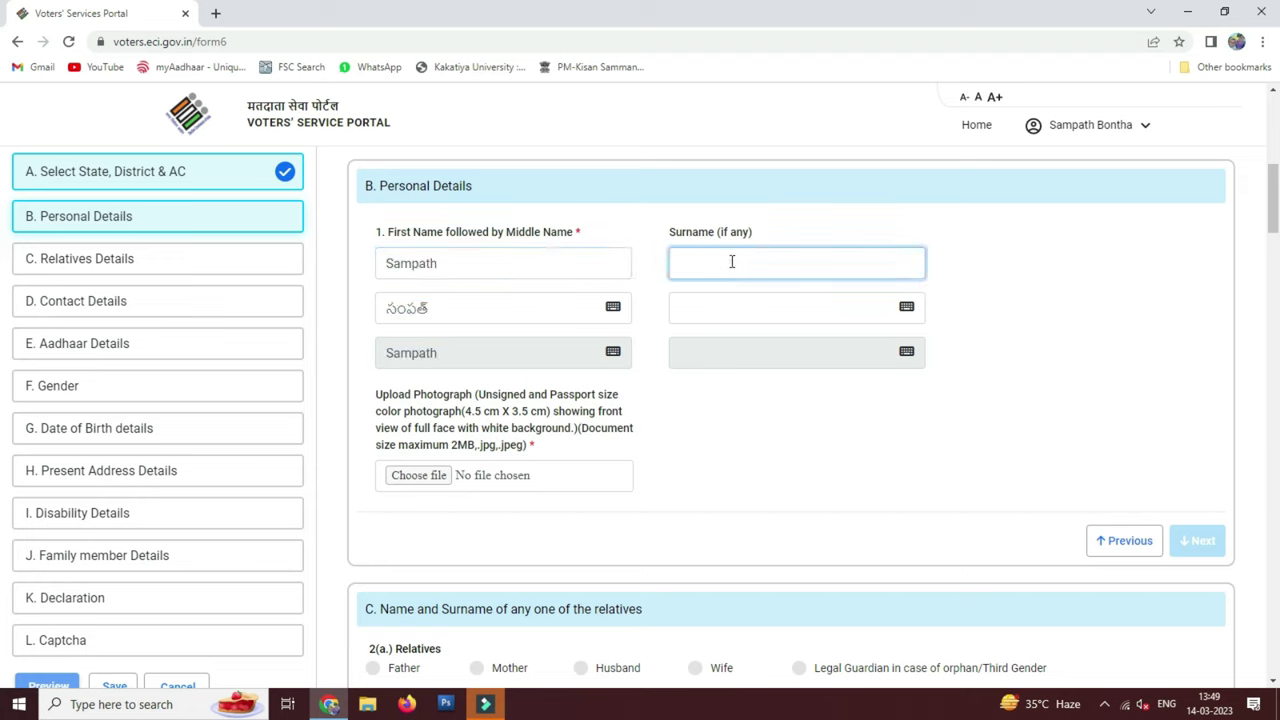
{"action": "key", "text": "Tab"}
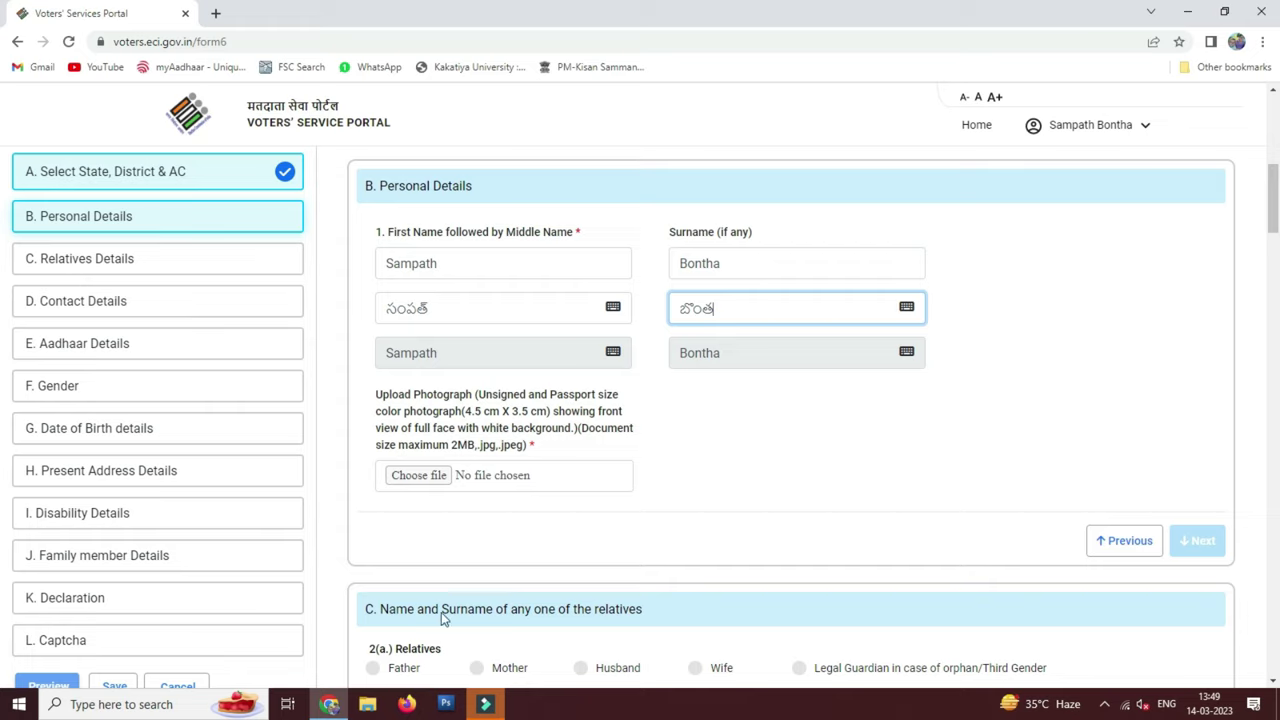
{"action": "left_click", "coordinate": [19, 704]}
Upload photo1399.jpg from the Desktop, crop it to nearly the full photo, save, and go to Relatives Details
{"action": "left_click", "coordinate": [400, 342]}
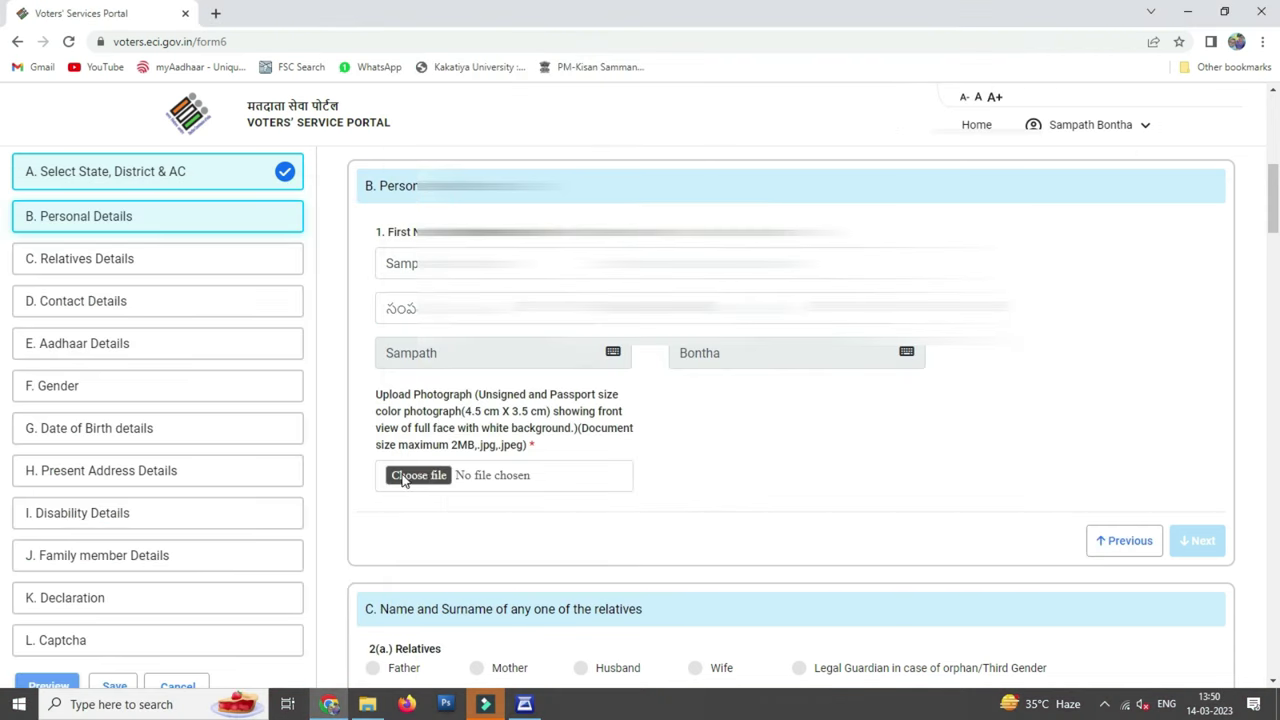
{"action": "left_click", "coordinate": [404, 479]}
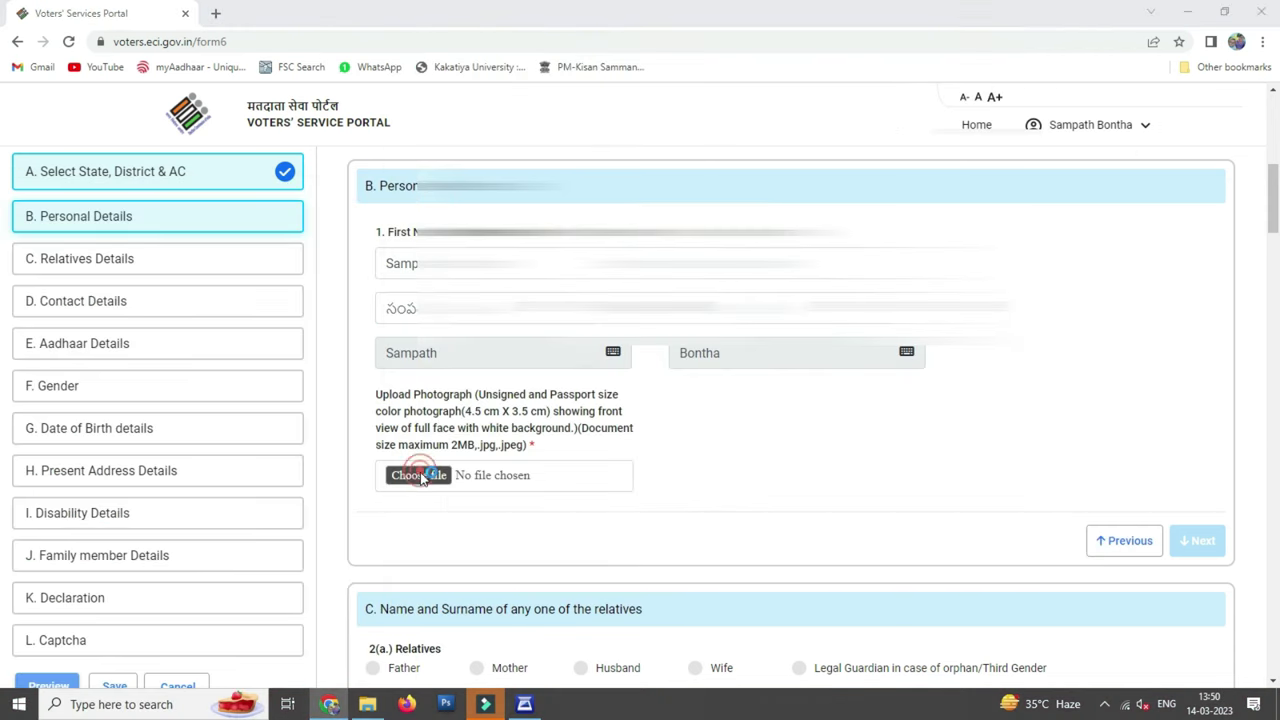
{"action": "left_click", "coordinate": [378, 220]}
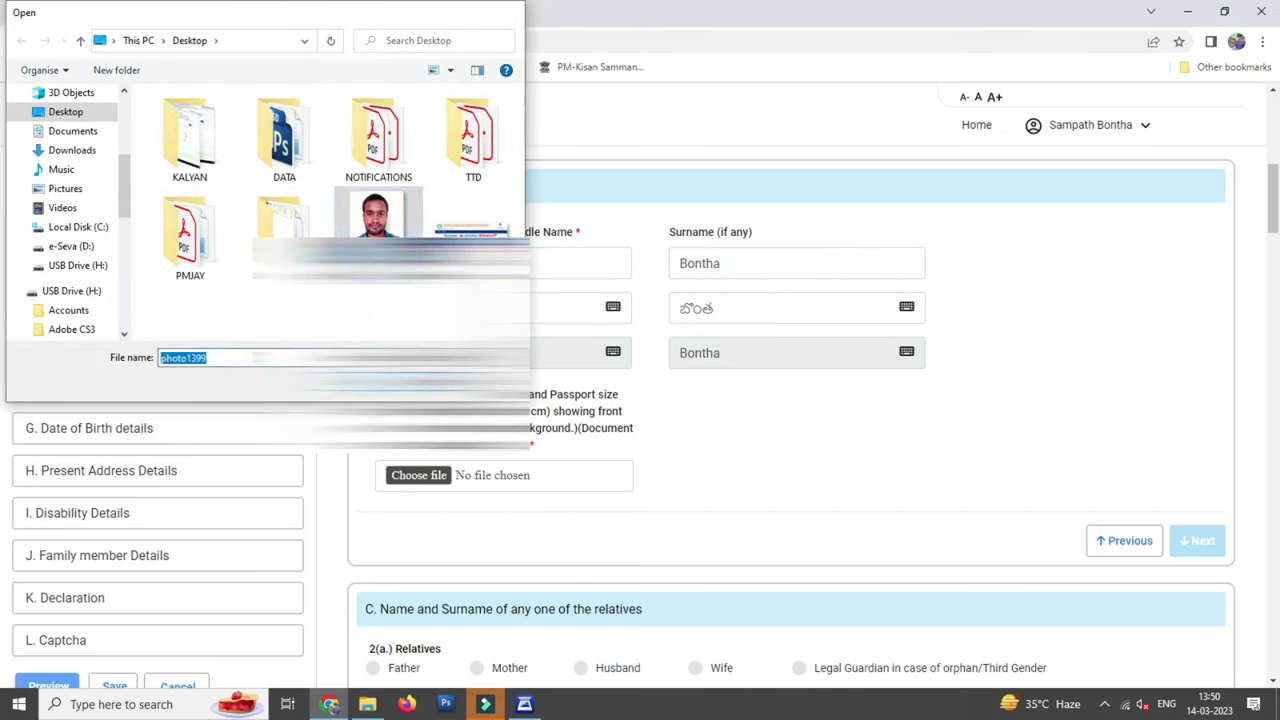
{"action": "double_click", "coordinate": [365, 225]}
{"action": "left_click_drag", "start_coordinate": [300, 345], "coordinate": [295, 258]}
{"action": "left_click_drag", "start_coordinate": [348, 326], "coordinate": [540, 578]}
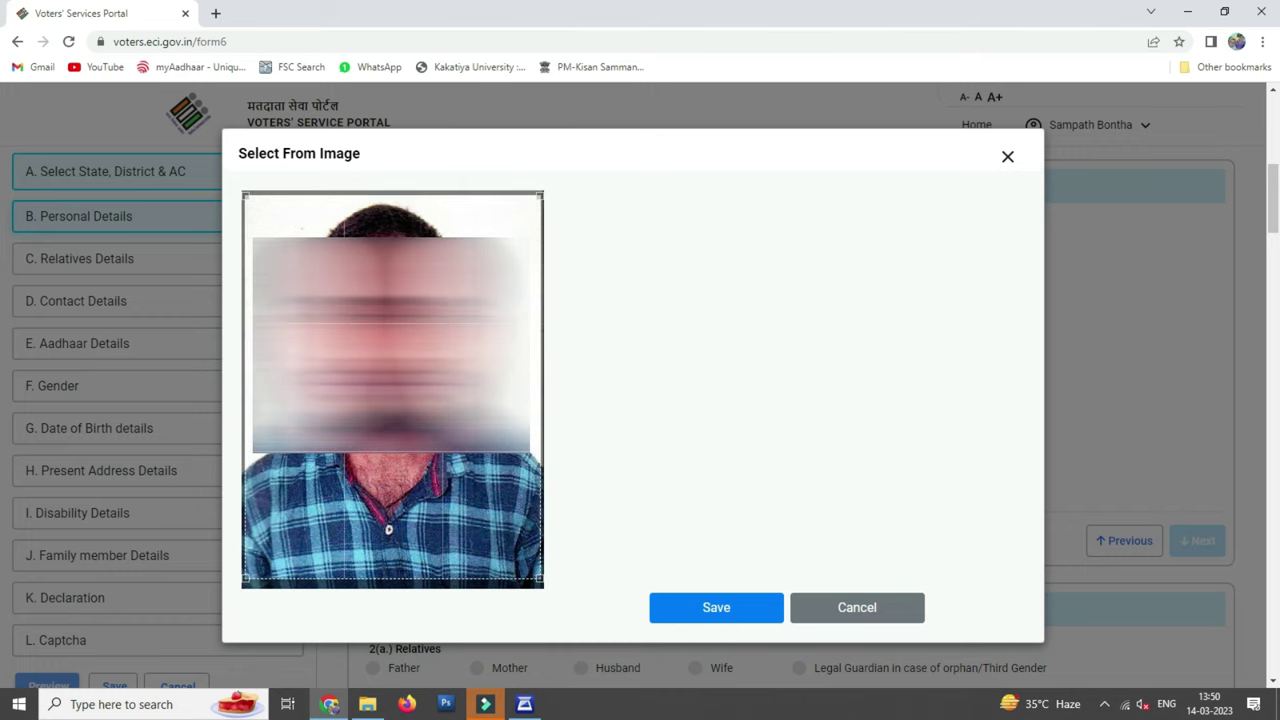
{"action": "left_click", "coordinate": [724, 610]}
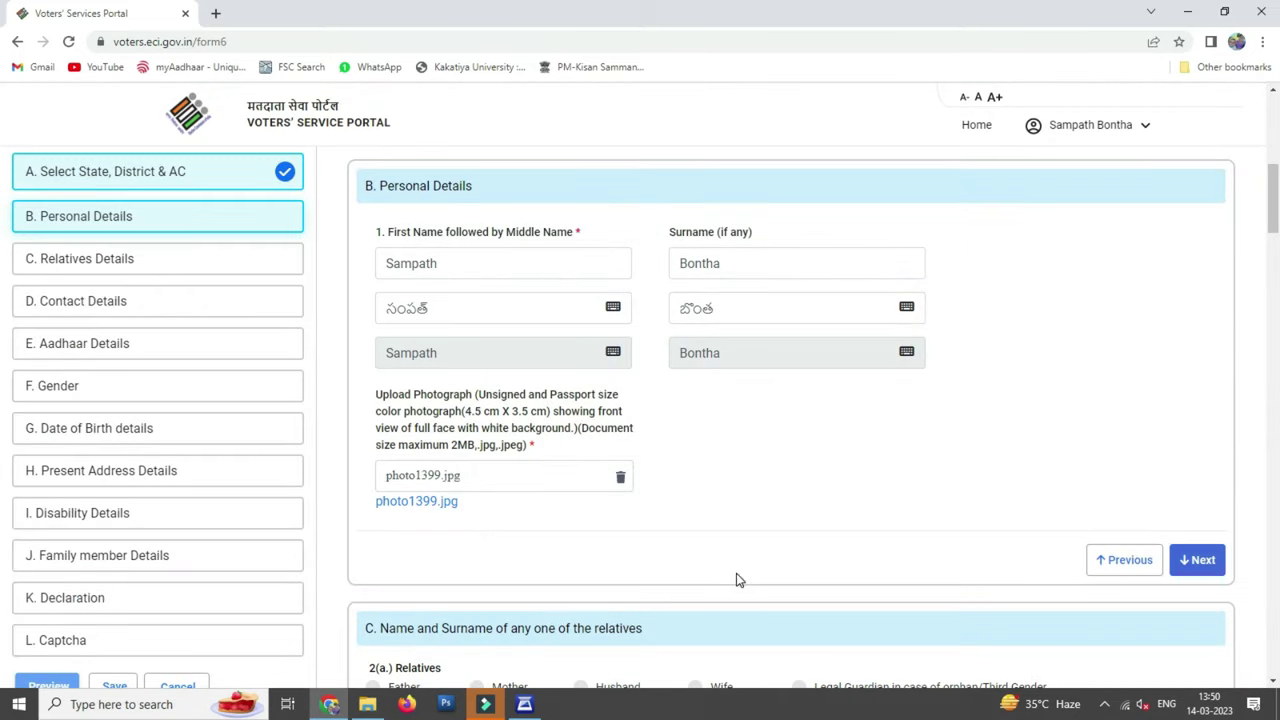
{"action": "left_click", "coordinate": [1192, 563]}
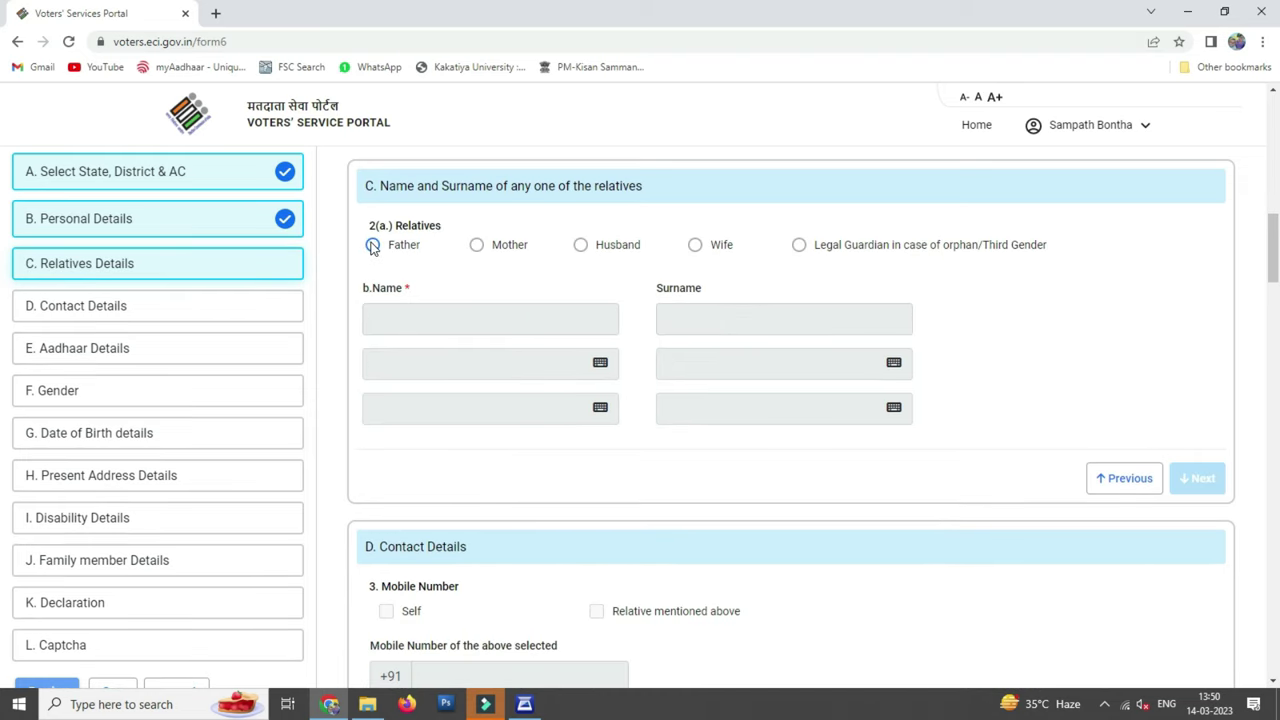
Choose Father as the relative and enter his name and surname with the correct Telugu spelling
{"action": "left_click", "coordinate": [372, 245]}
{"action": "left_click", "coordinate": [470, 316]}
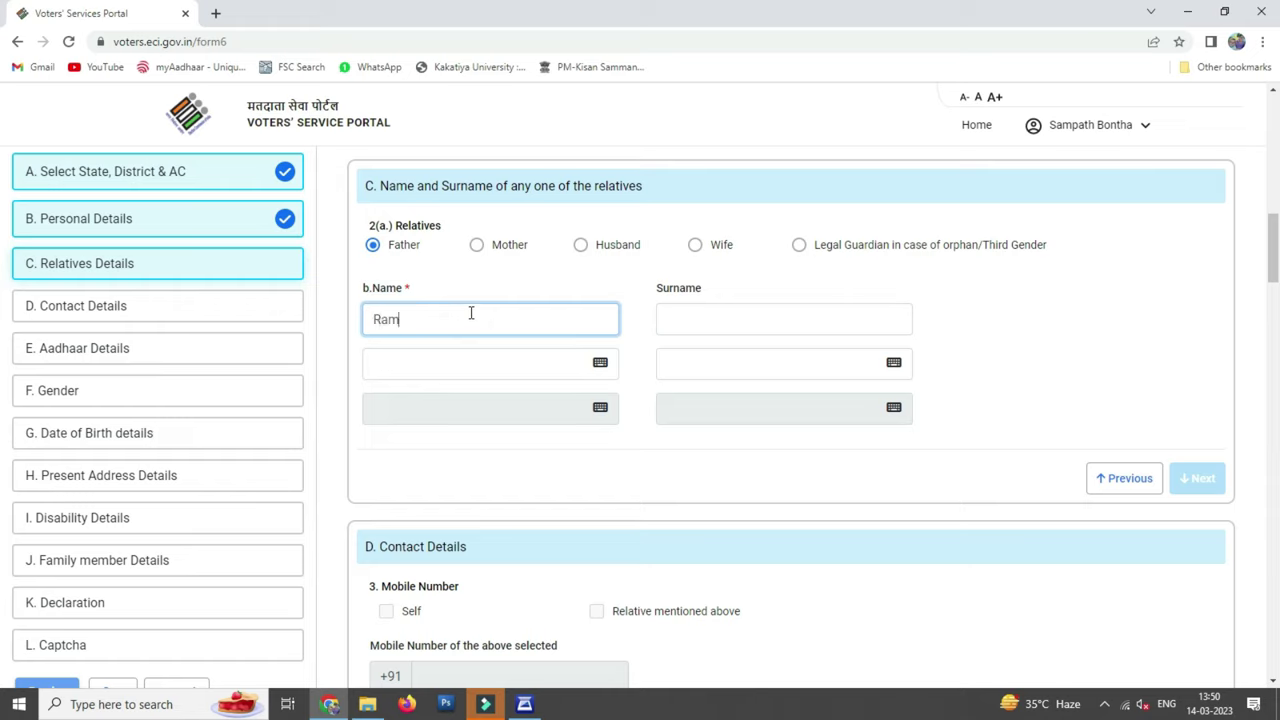
{"action": "type", "text": "Ramulu"}
{"action": "key", "text": "Tab"}
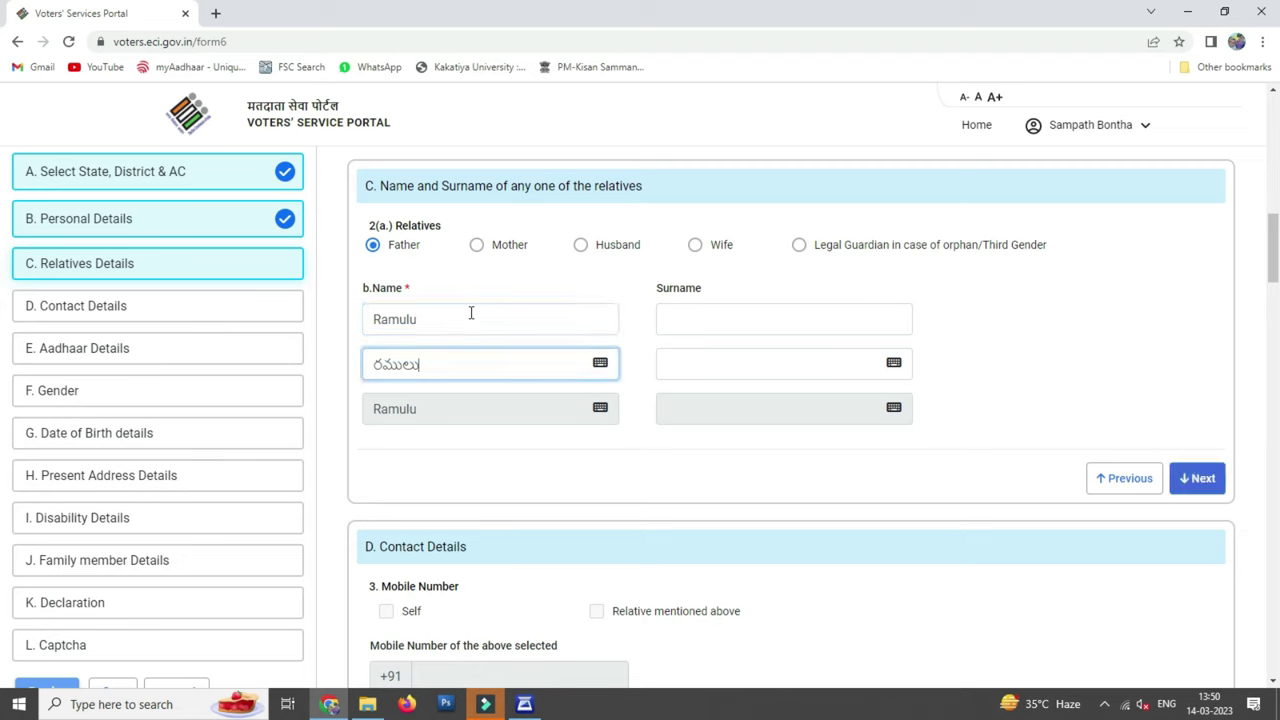
{"action": "left_click", "coordinate": [377, 364]}
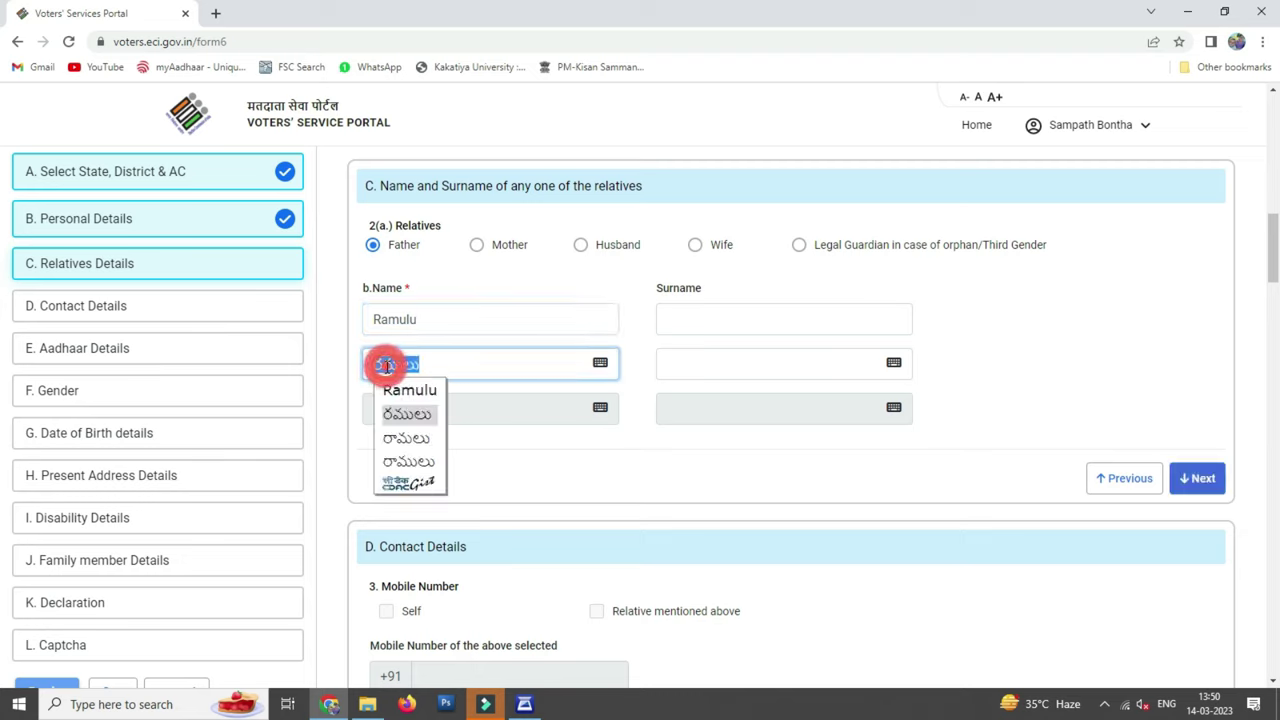
{"action": "left_click", "coordinate": [432, 446]}
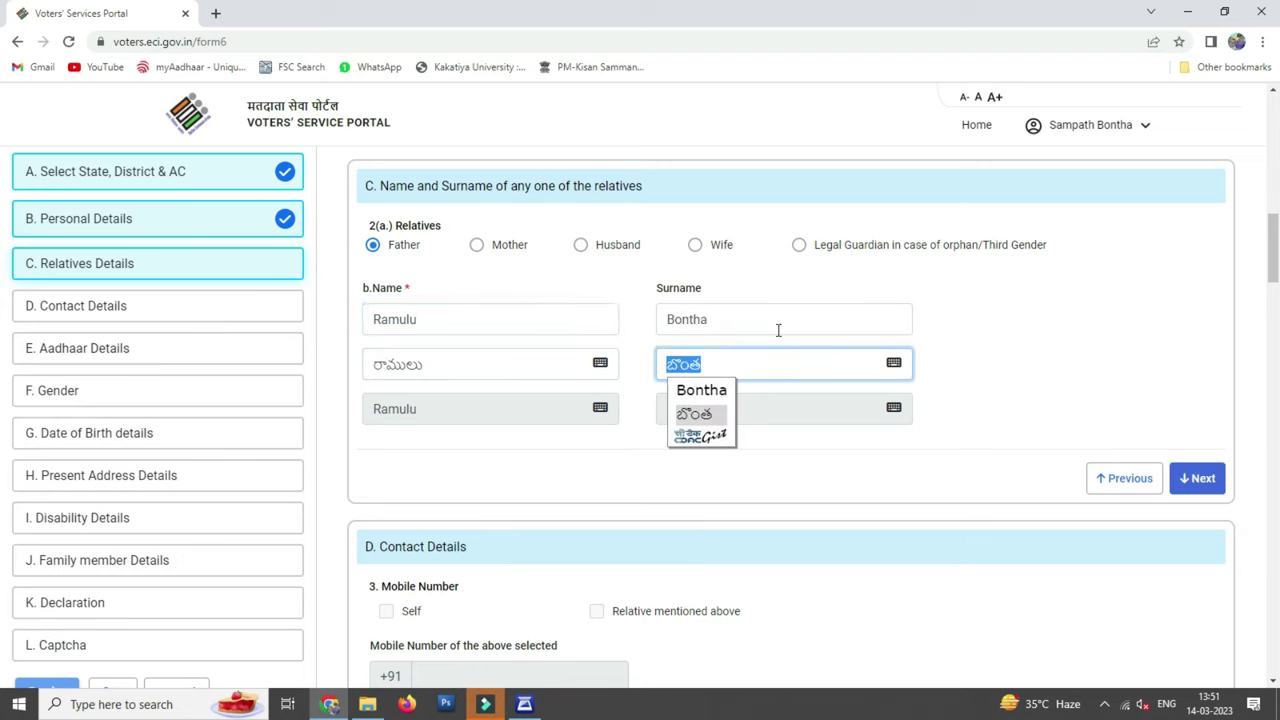
{"action": "left_click", "coordinate": [985, 368]}
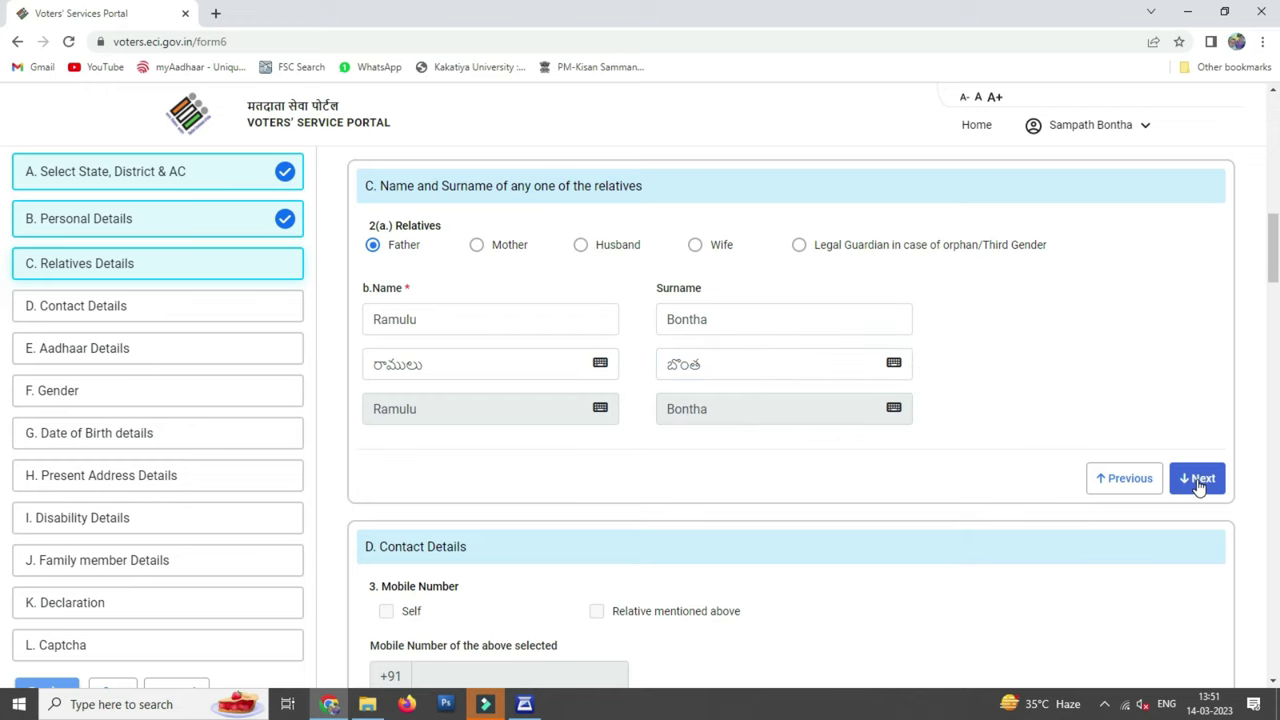
{"action": "left_click", "coordinate": [1199, 480]}
Mark the mobile number as Self and begin entering the applicant's mobile number
{"action": "left_click", "coordinate": [386, 250]}
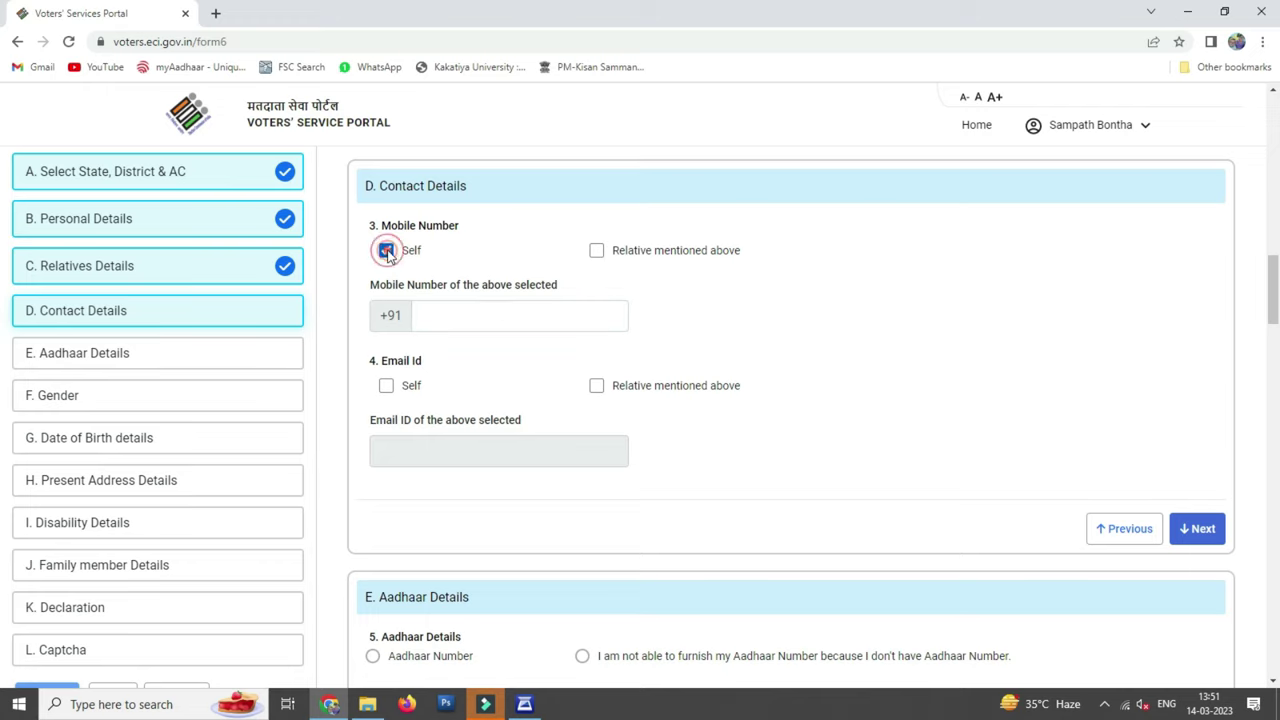
{"action": "left_click", "coordinate": [503, 306]}
{"action": "type", "text": "93"}
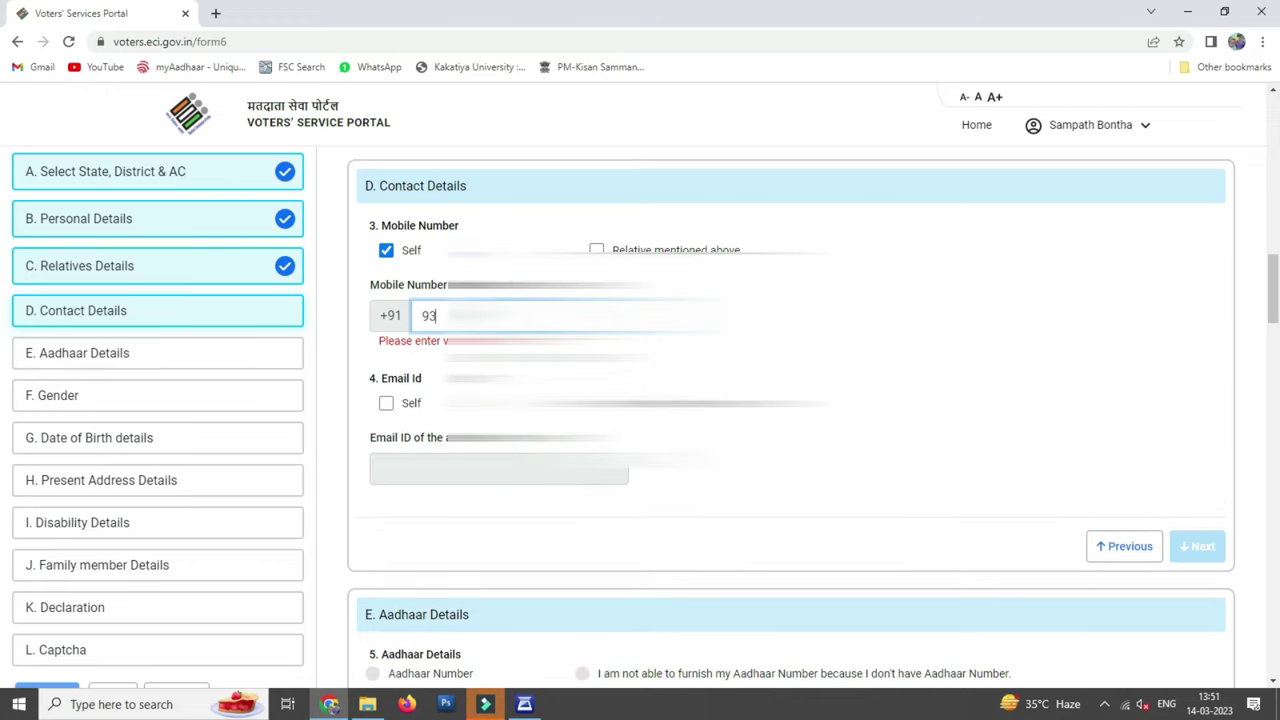
{"action": "type", "text": "46"}
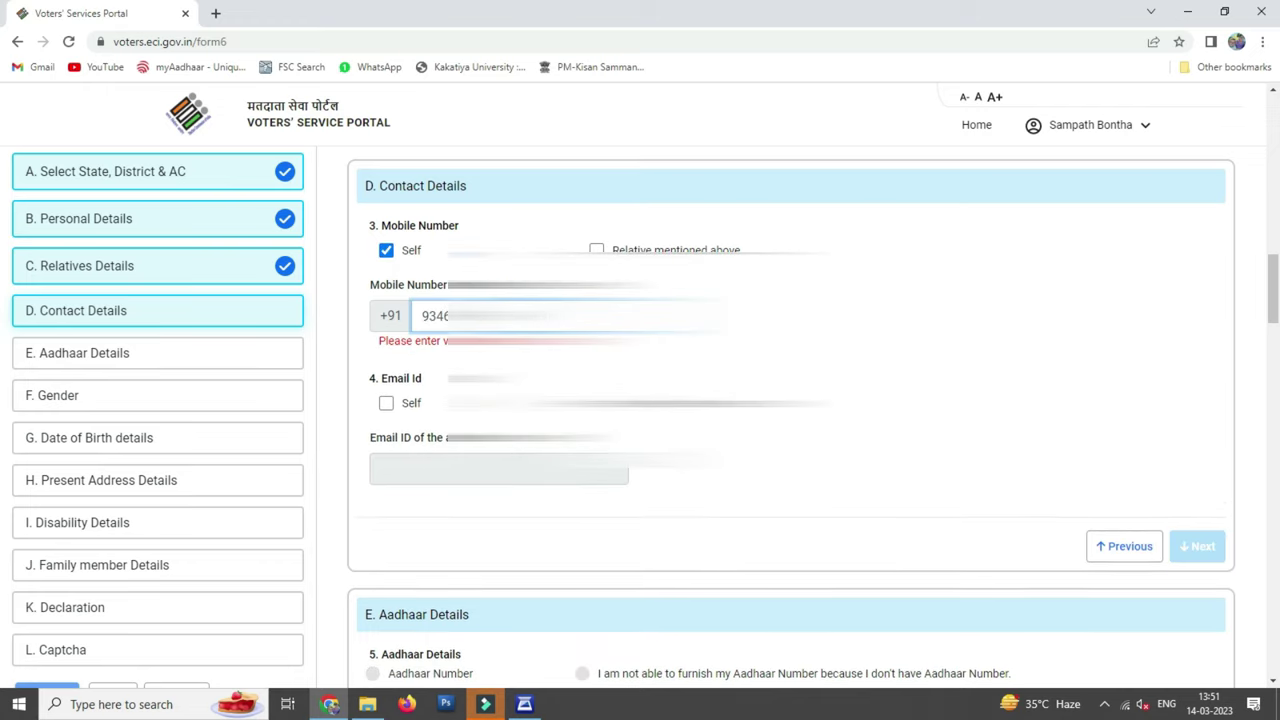
{"action": "type", "text": "0"}
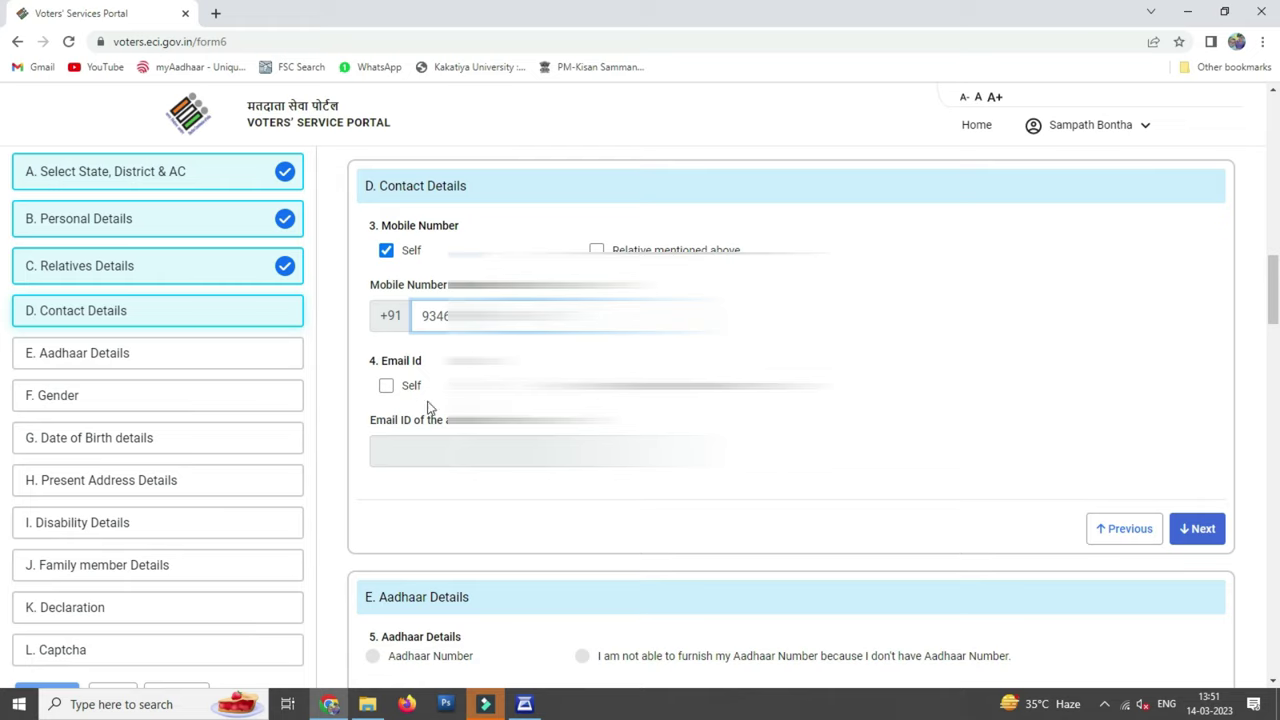
Finish contact details, enter the applicant's Aadhaar number, and set gender to Male
{"action": "left_click", "coordinate": [1199, 529]}
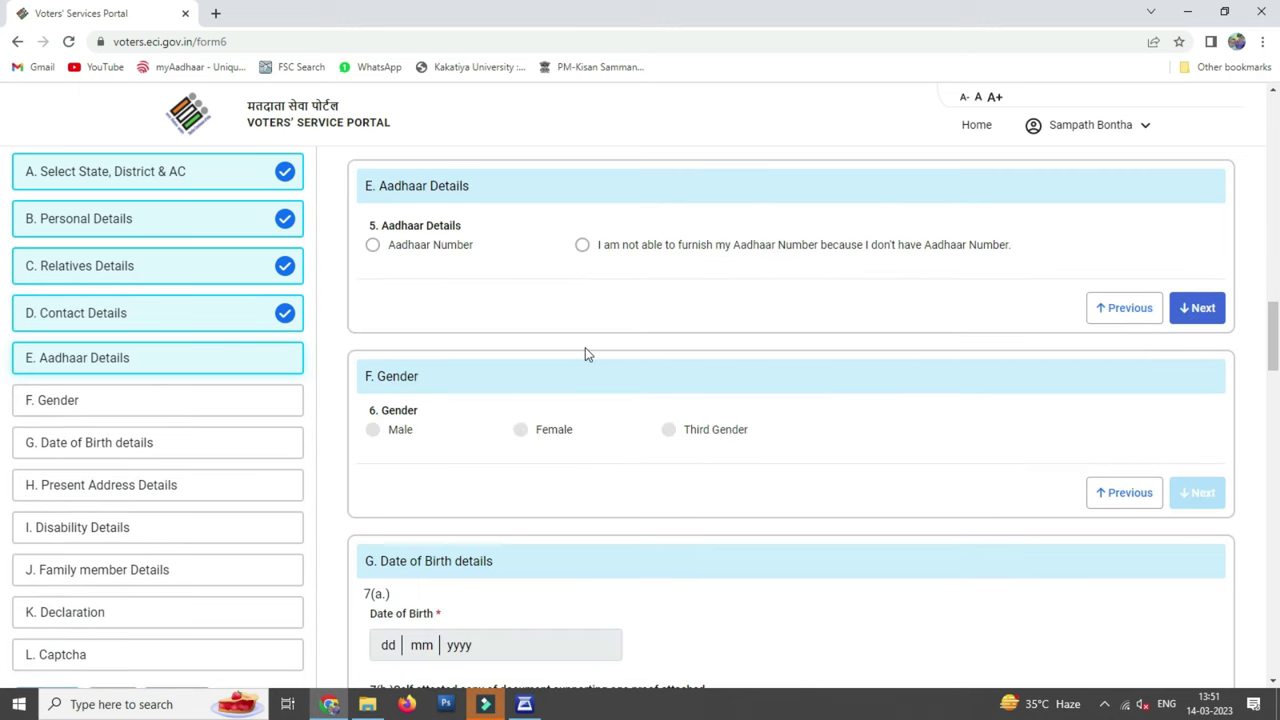
{"action": "left_click", "coordinate": [373, 246]}
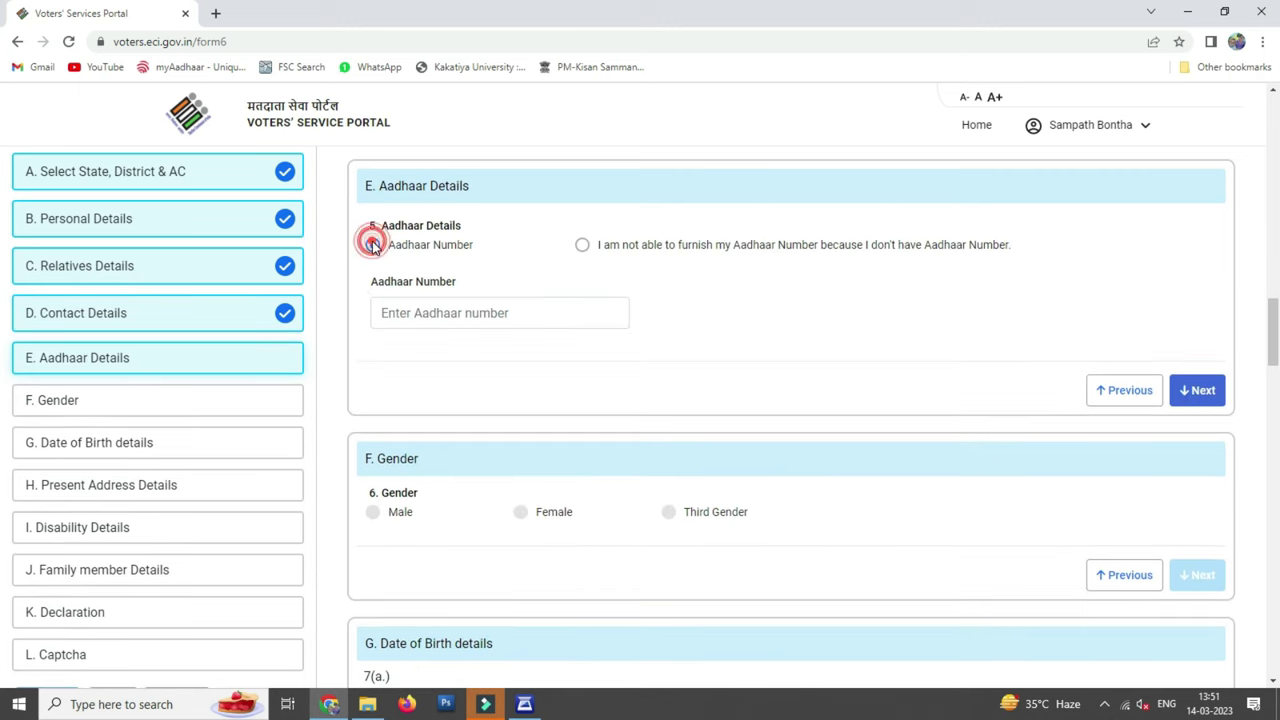
{"action": "left_click", "coordinate": [497, 313]}
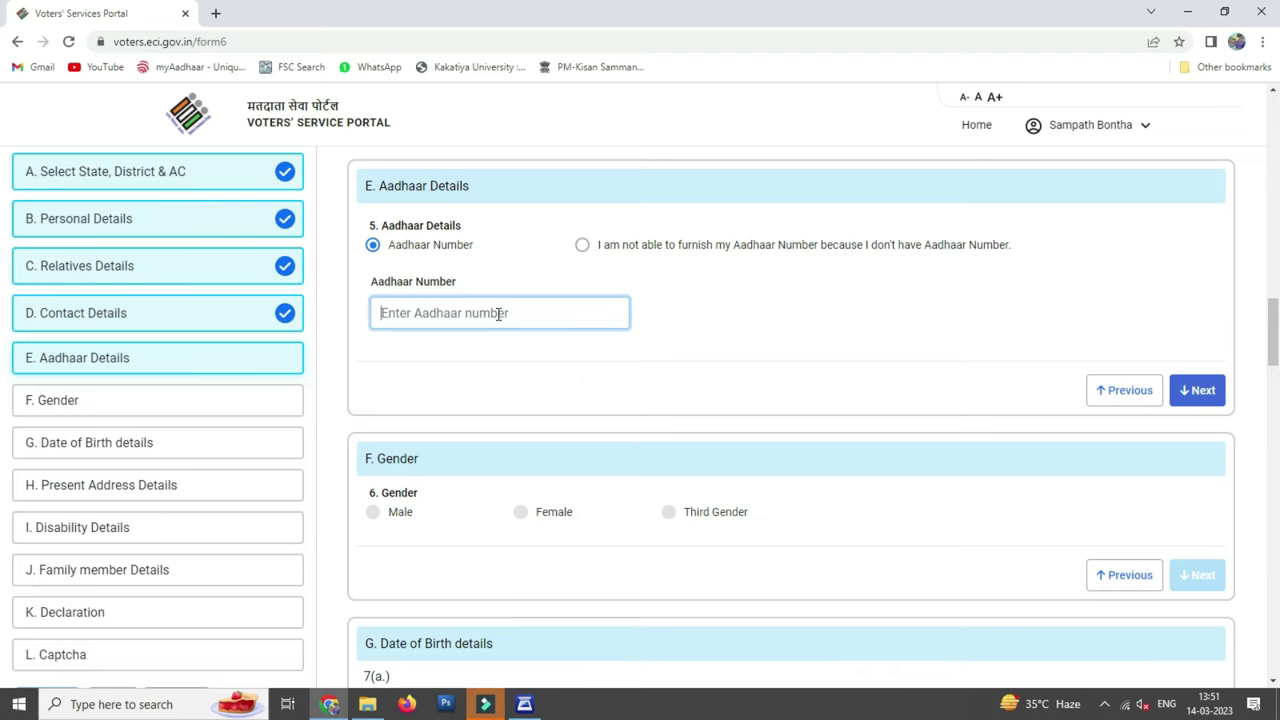
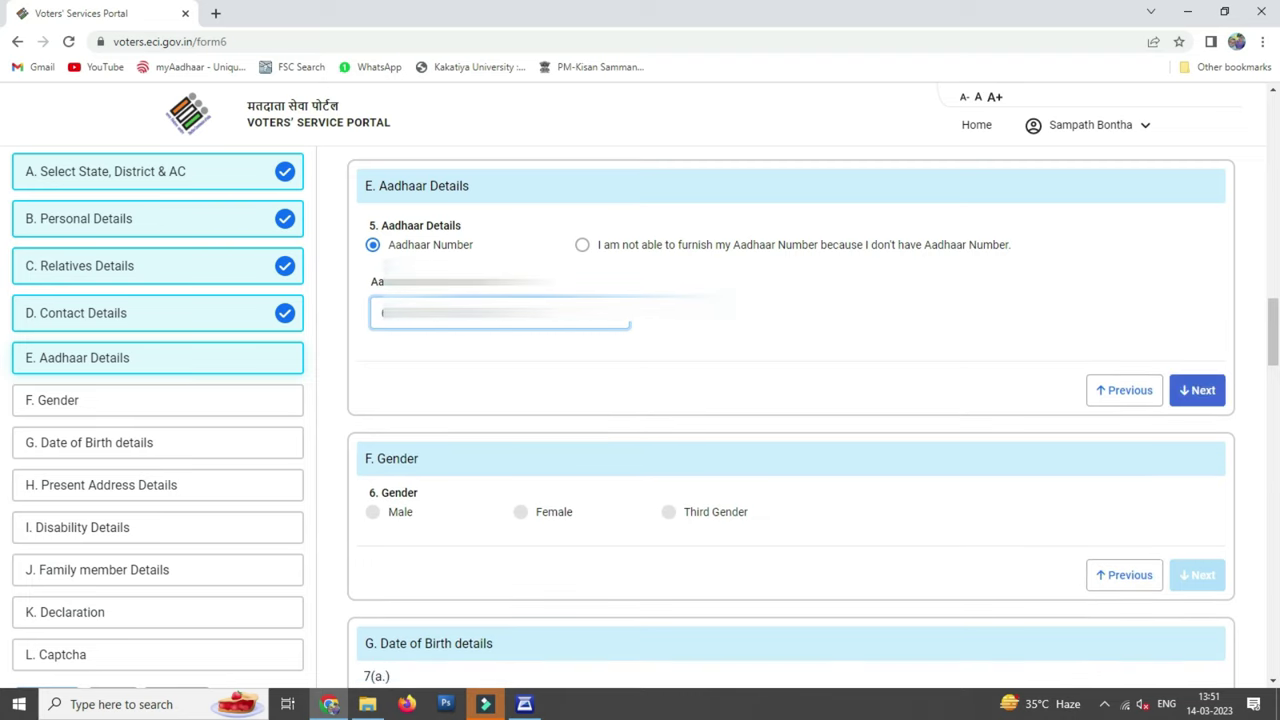
{"action": "left_click", "coordinate": [1199, 391]}
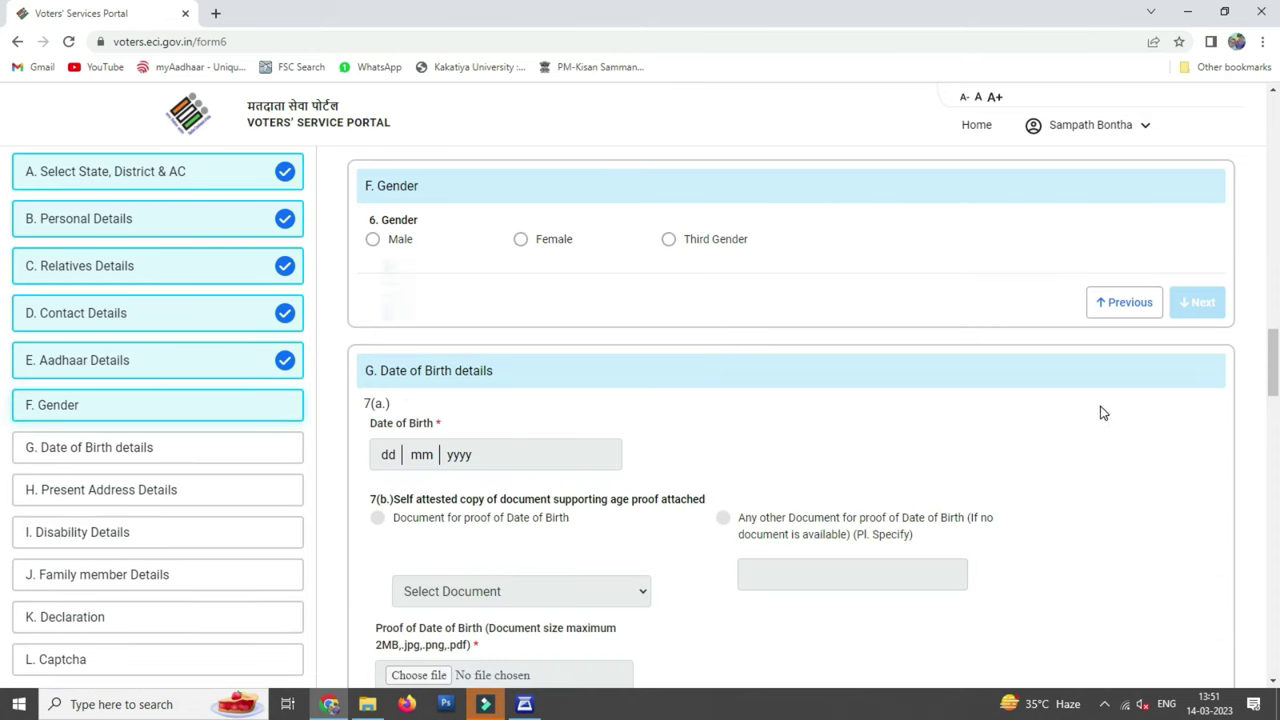
{"action": "left_click", "coordinate": [373, 240]}
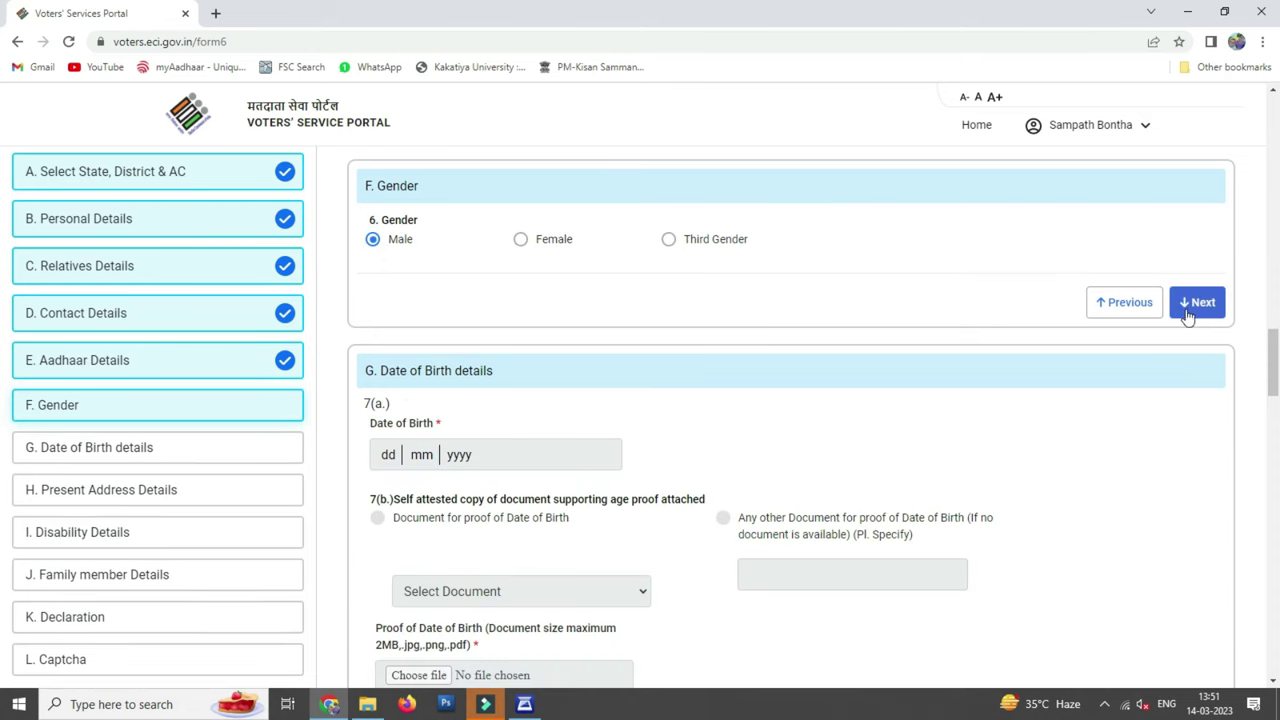
{"action": "left_click", "coordinate": [1206, 303]}
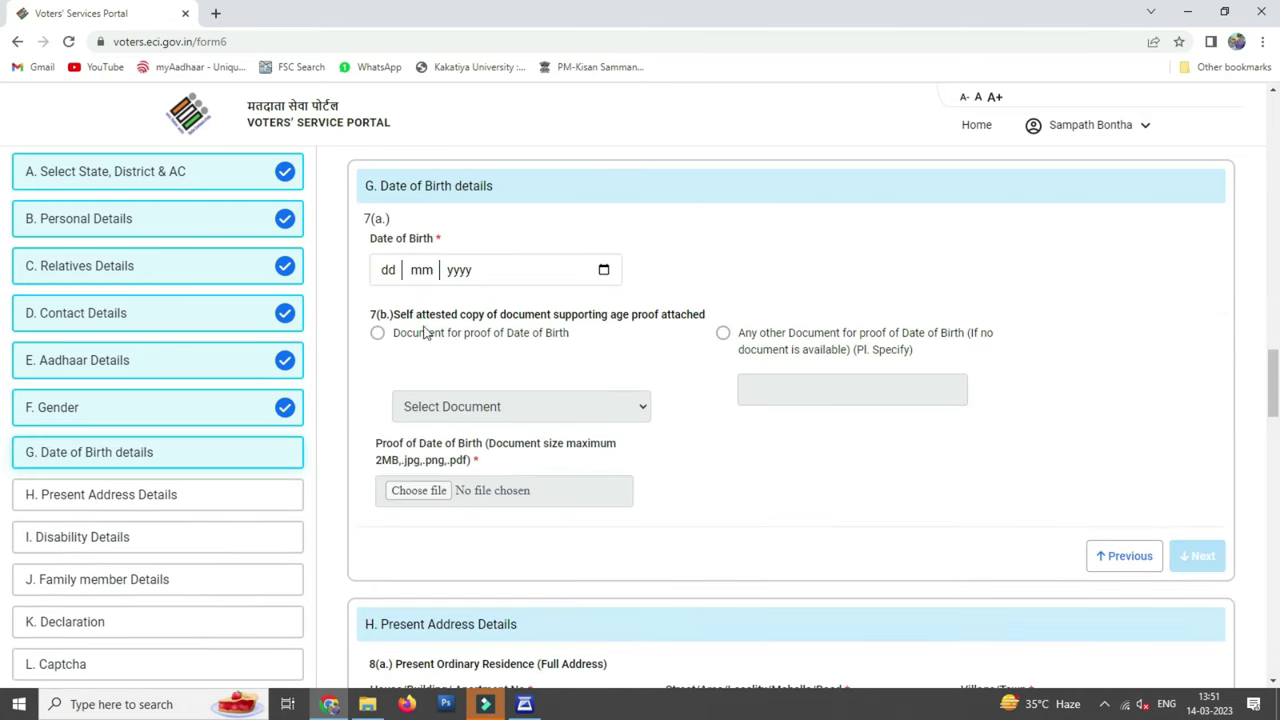
{"action": "left_click", "coordinate": [386, 270]}
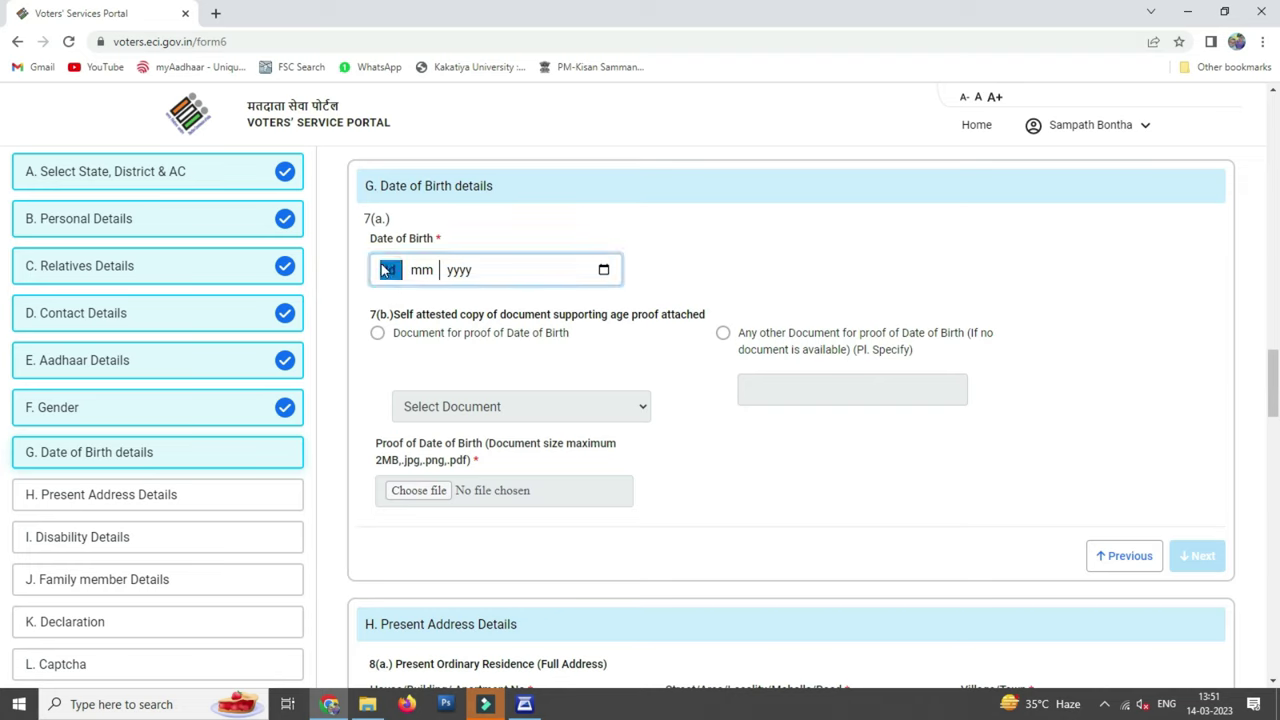
{"action": "left_click", "coordinate": [603, 269]}
{"action": "left_click", "coordinate": [451, 303]}
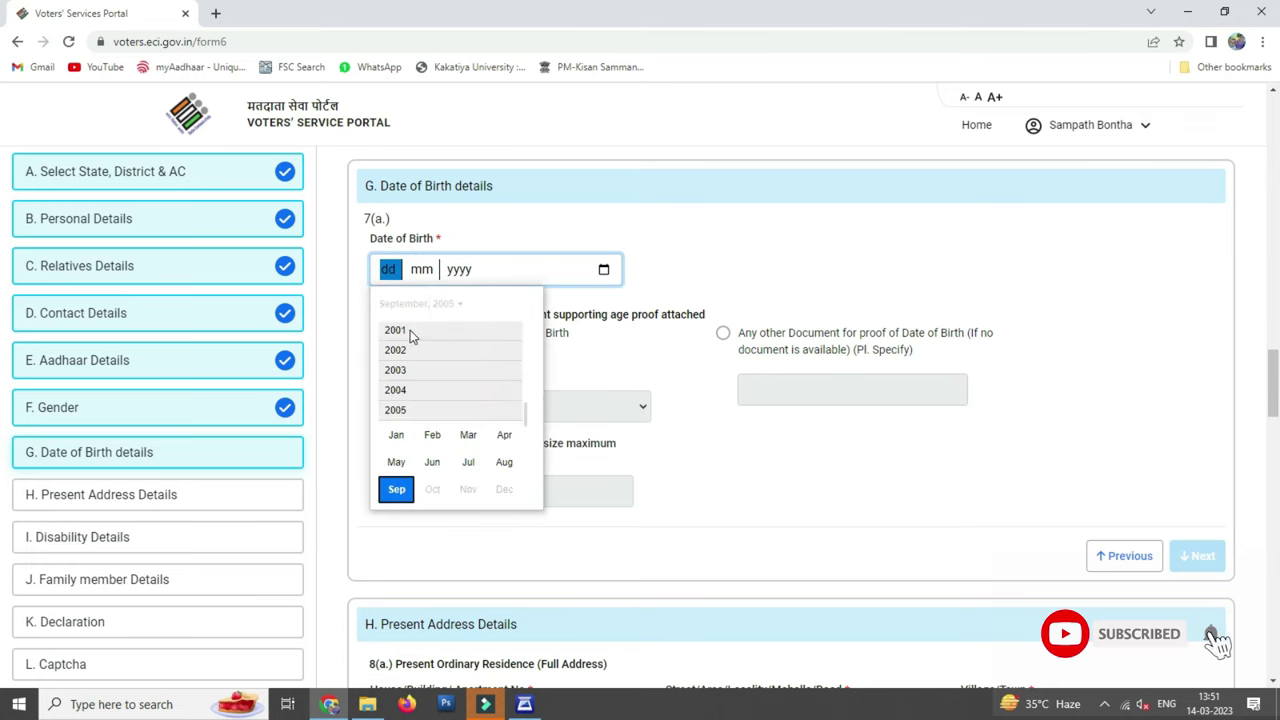
{"action": "scroll", "coordinate": [418, 350], "scroll_direction": "up", "scroll_amount": 2}
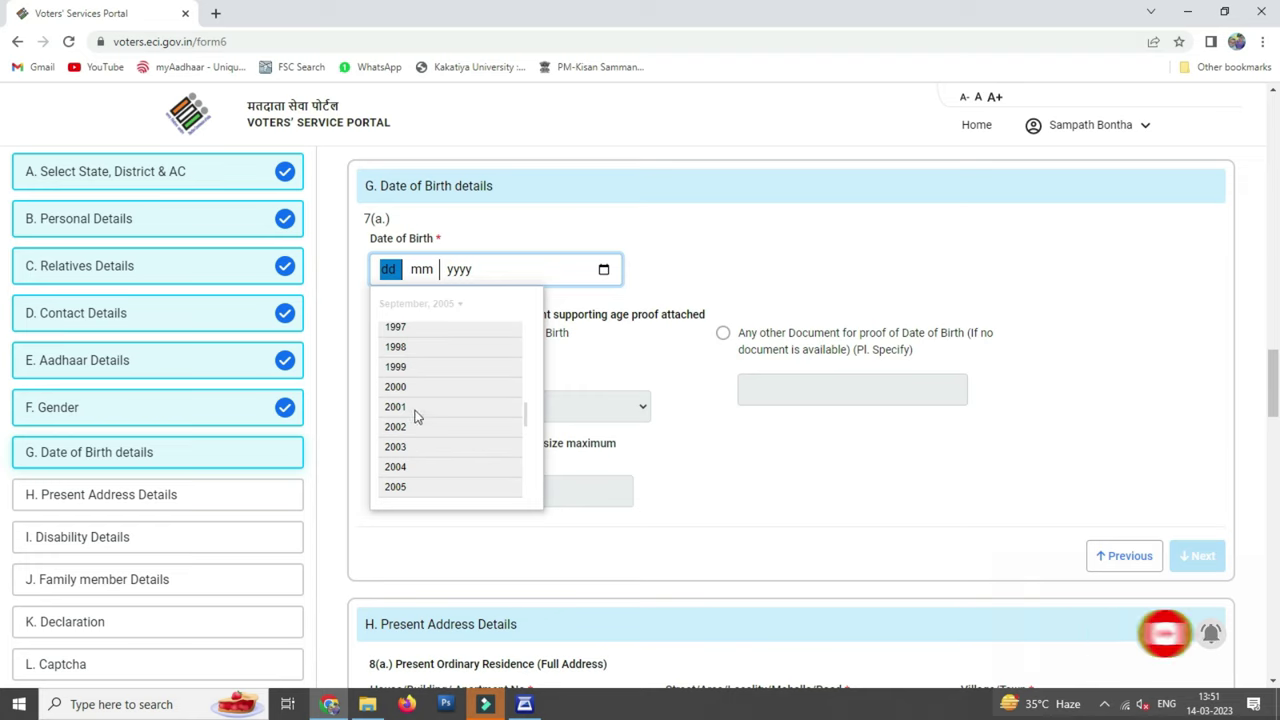
{"action": "left_click", "coordinate": [416, 408]}
{"action": "left_click", "coordinate": [431, 384]}
Attach PAN1400.jpg as Pan Card age proof and complete the date of birth section
{"action": "left_click", "coordinate": [377, 332]}
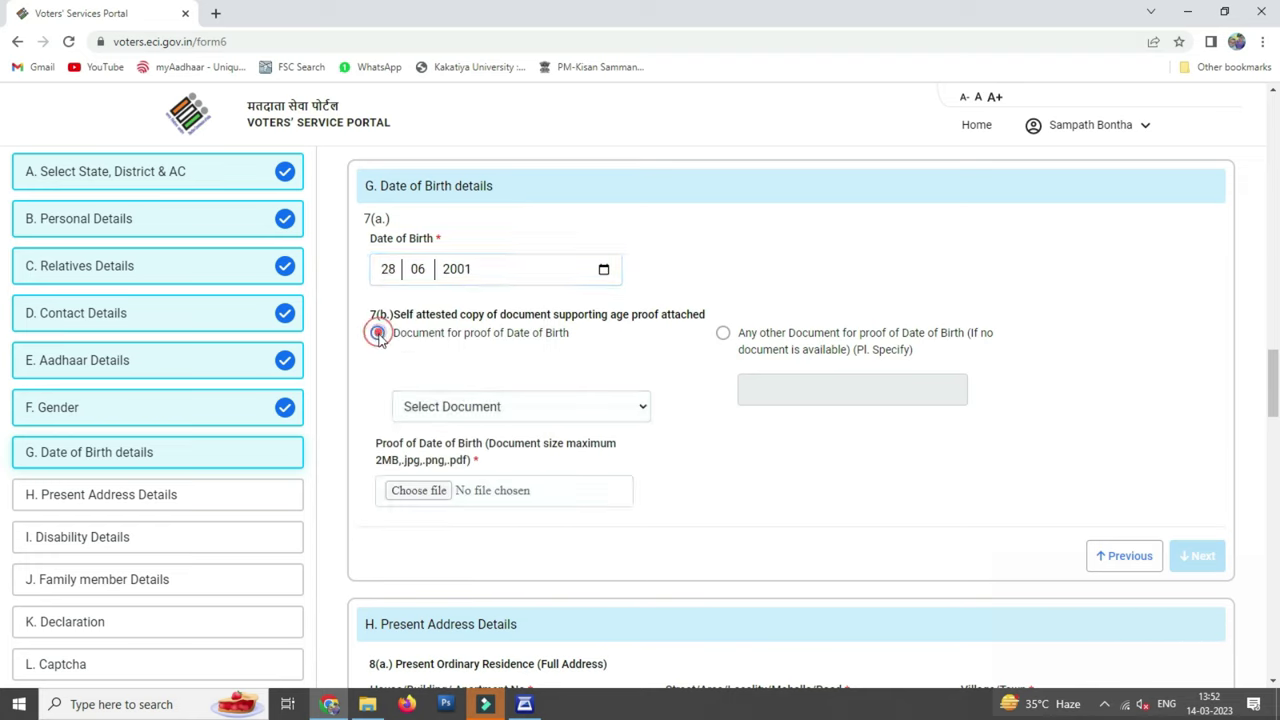
{"action": "left_click", "coordinate": [566, 402]}
{"action": "left_click", "coordinate": [600, 479]}
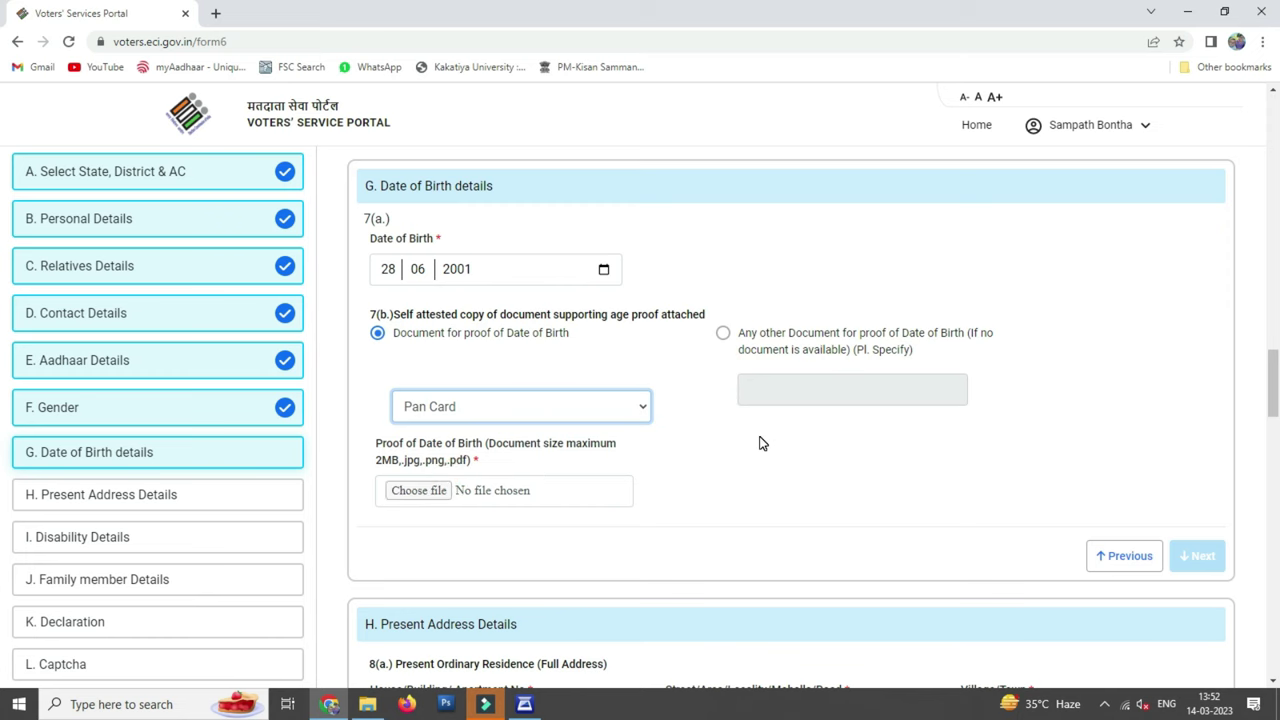
{"action": "left_click", "coordinate": [415, 490]}
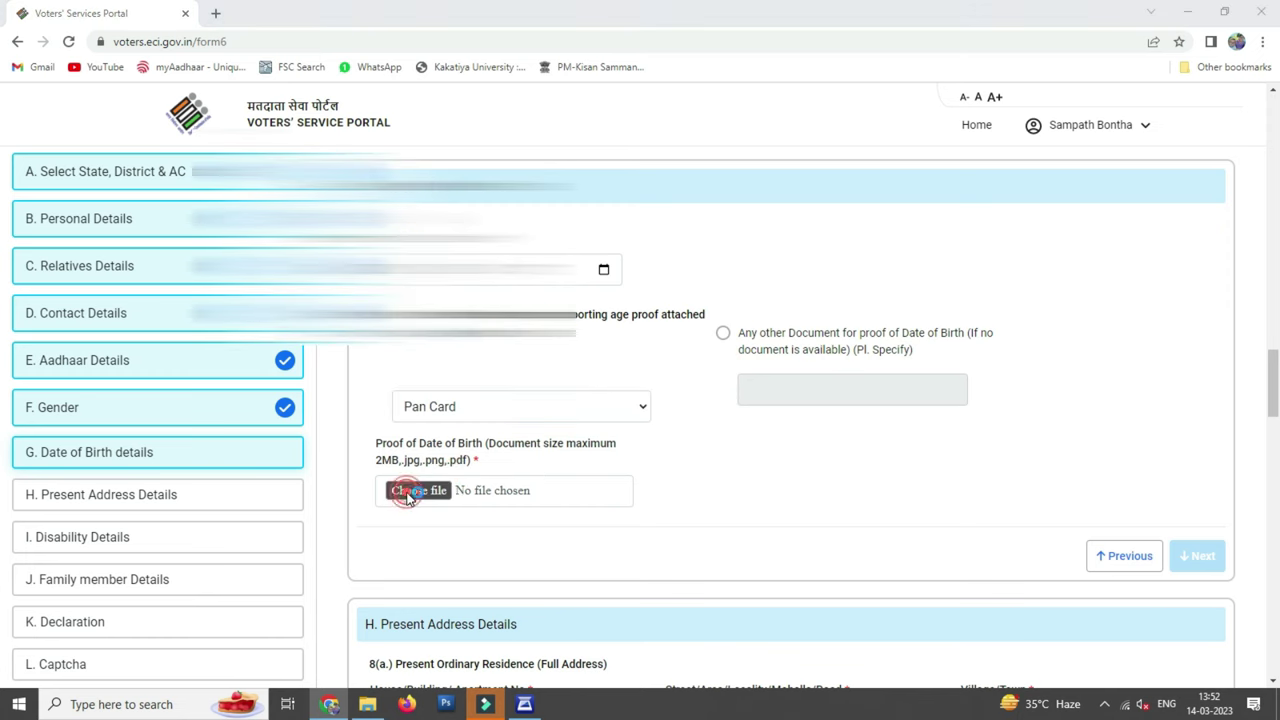
{"action": "double_click", "coordinate": [189, 314]}
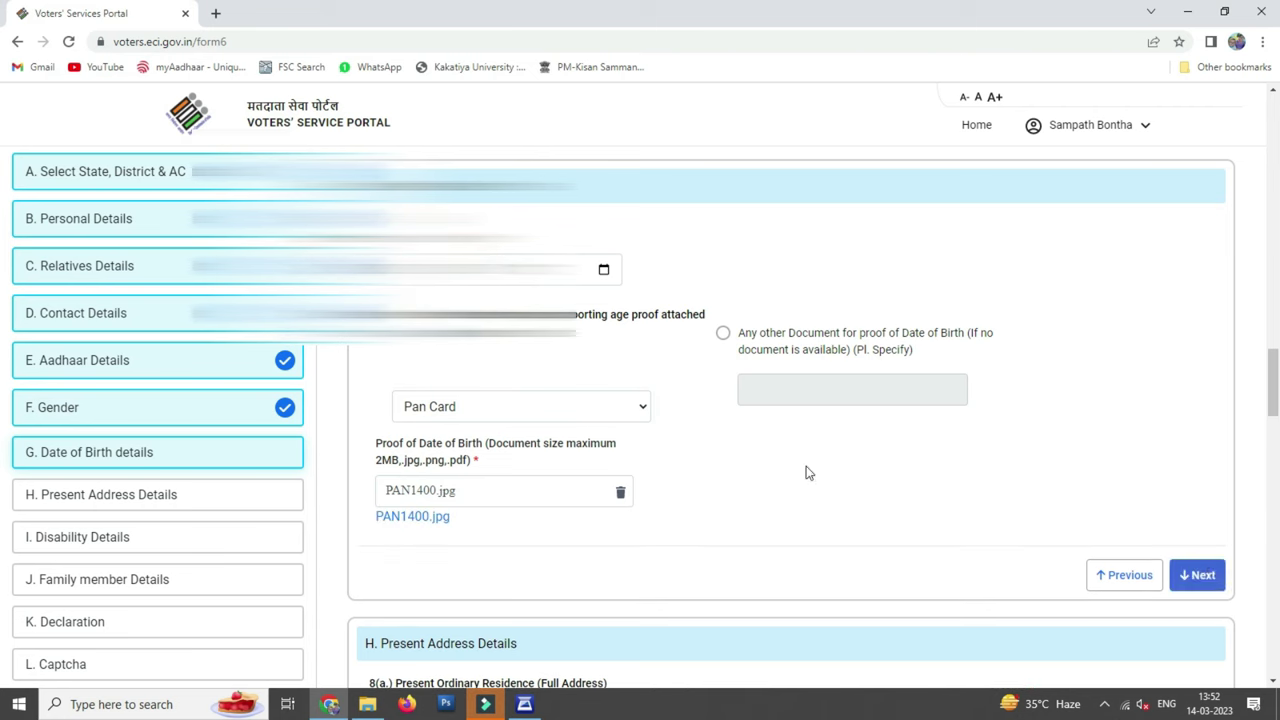
{"action": "left_click", "coordinate": [1205, 575]}
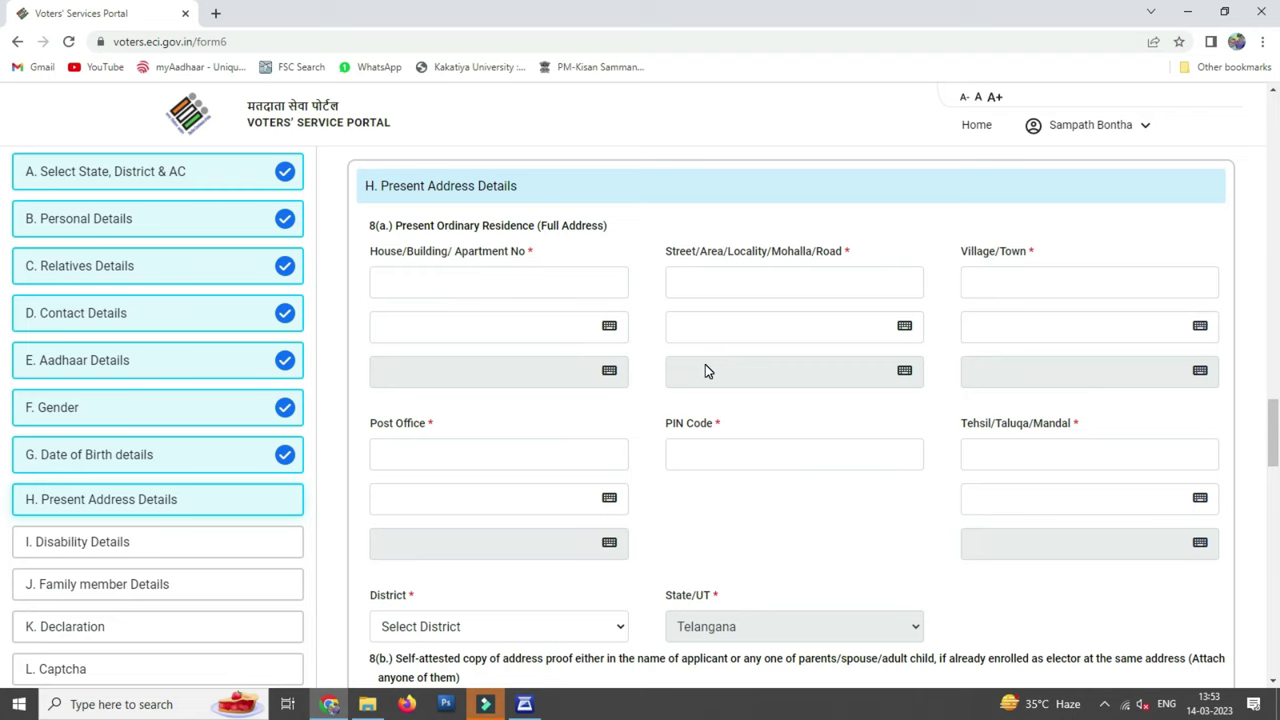
Fill in the present address, PIN code and tehsil, and choose Jangaon as the district
{"action": "left_click", "coordinate": [491, 286]}
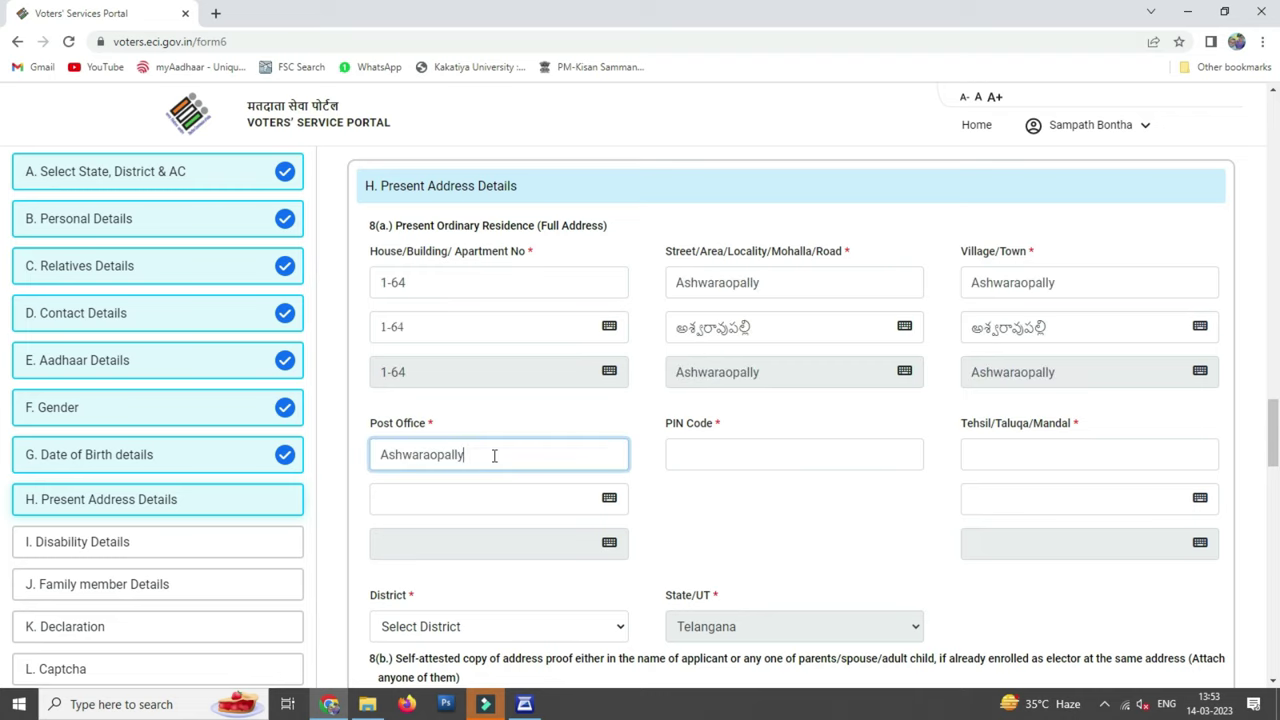
{"action": "key", "text": "Tab"}
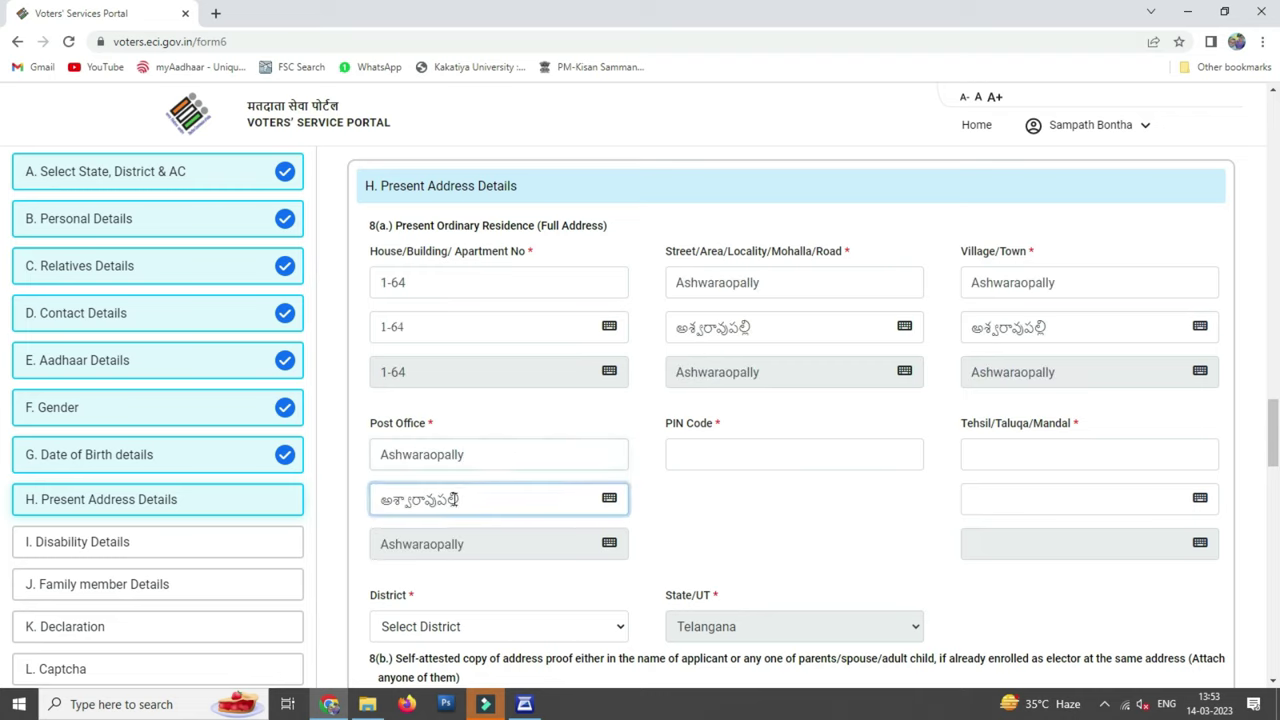
{"action": "left_click", "coordinate": [413, 499]}
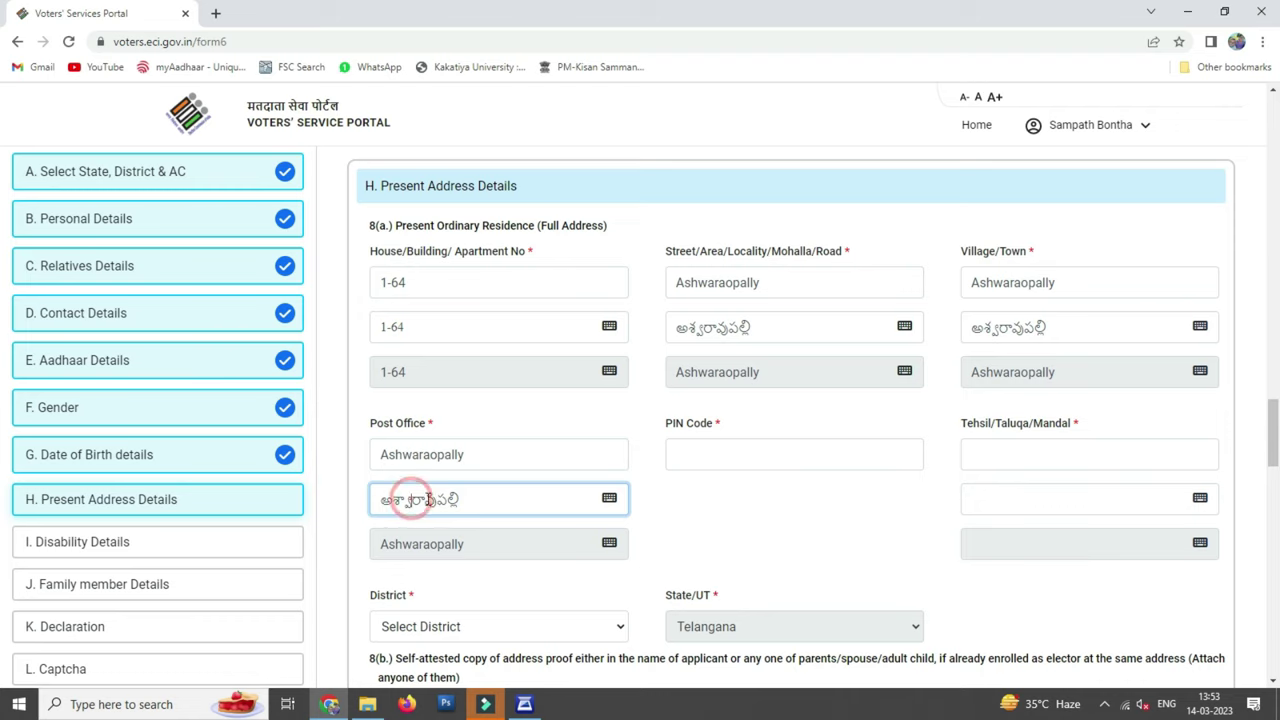
{"action": "left_click", "coordinate": [716, 454]}
{"action": "type", "text": "506"}
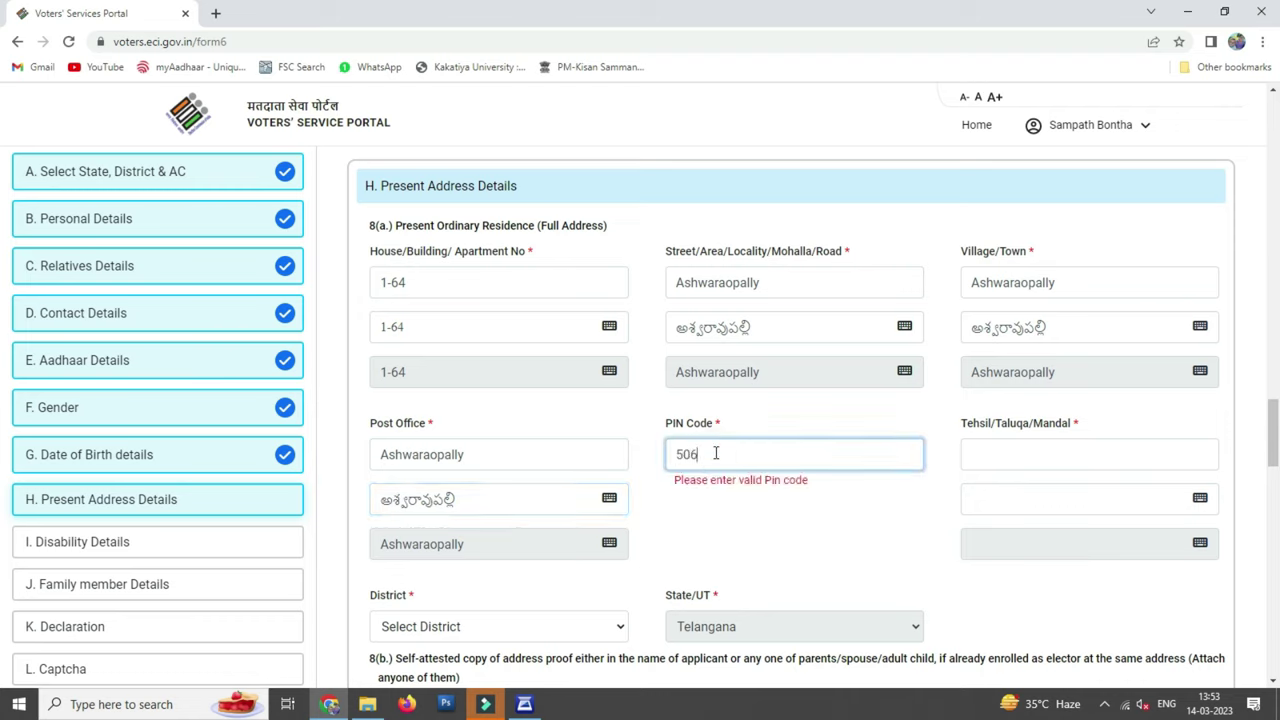
{"action": "type", "text": "244"}
{"action": "left_click", "coordinate": [1021, 458]}
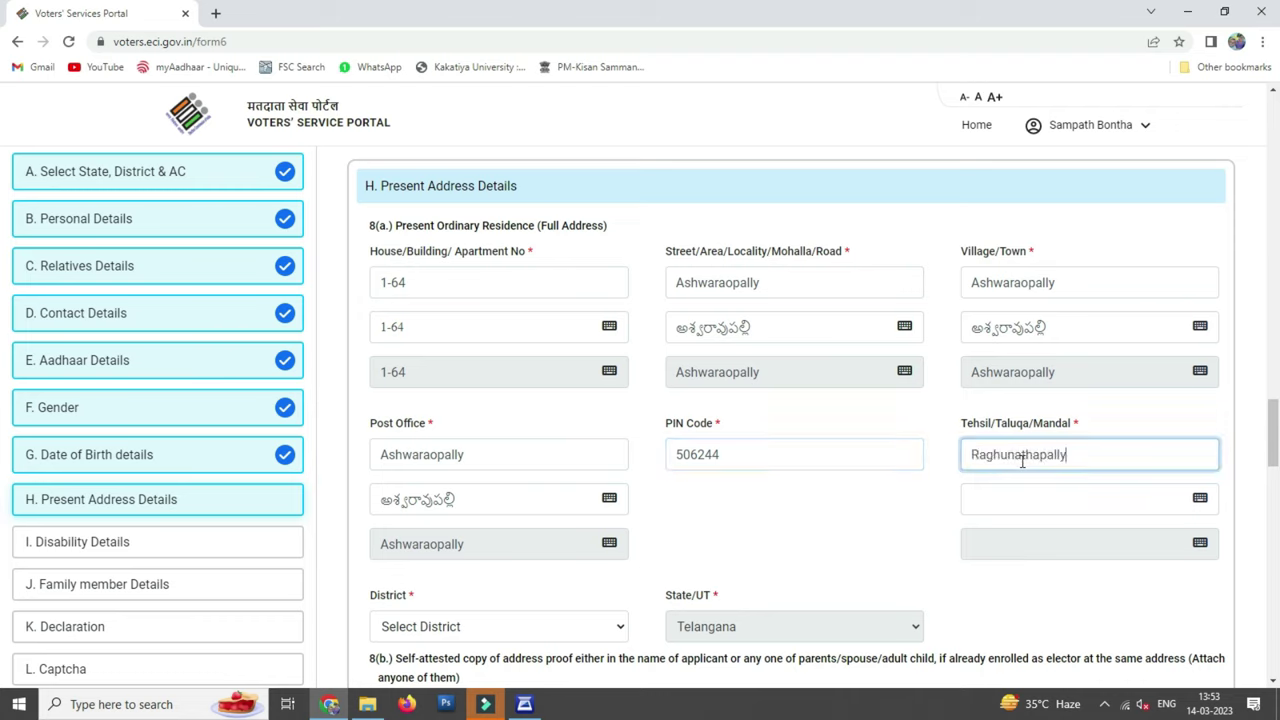
{"action": "left_click", "coordinate": [873, 521]}
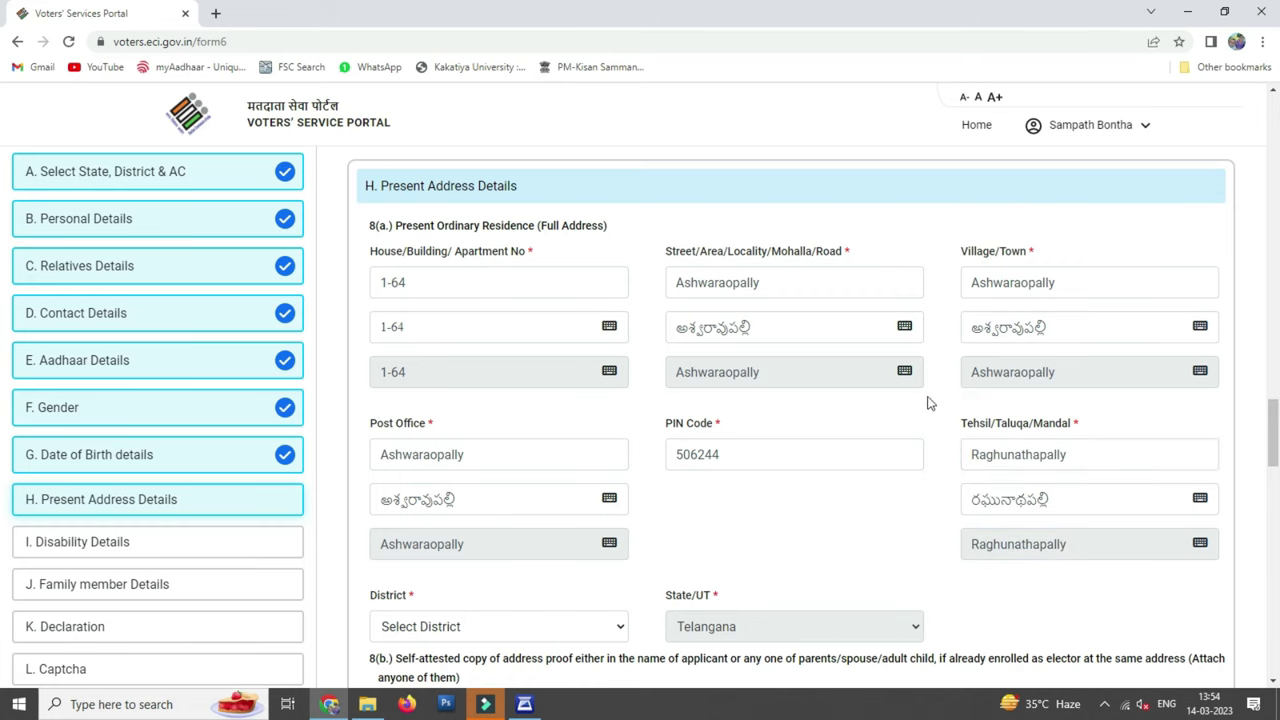
{"action": "scroll", "coordinate": [870, 418], "scroll_direction": "down", "scroll_amount": 2}
{"action": "left_click", "coordinate": [585, 465]}
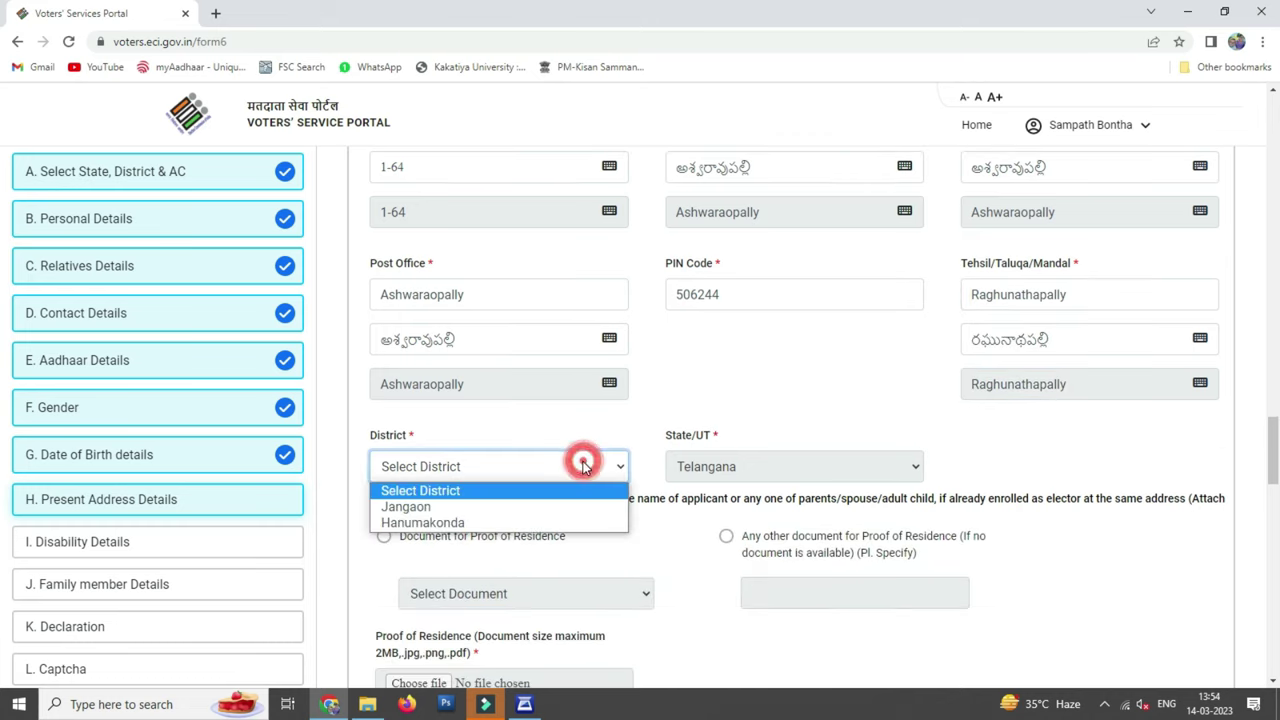
{"action": "left_click", "coordinate": [410, 507]}
Attach adhar1401.jpg as Aadhaar Card proof of residence
{"action": "scroll", "coordinate": [600, 450], "scroll_direction": "down", "scroll_amount": 2}
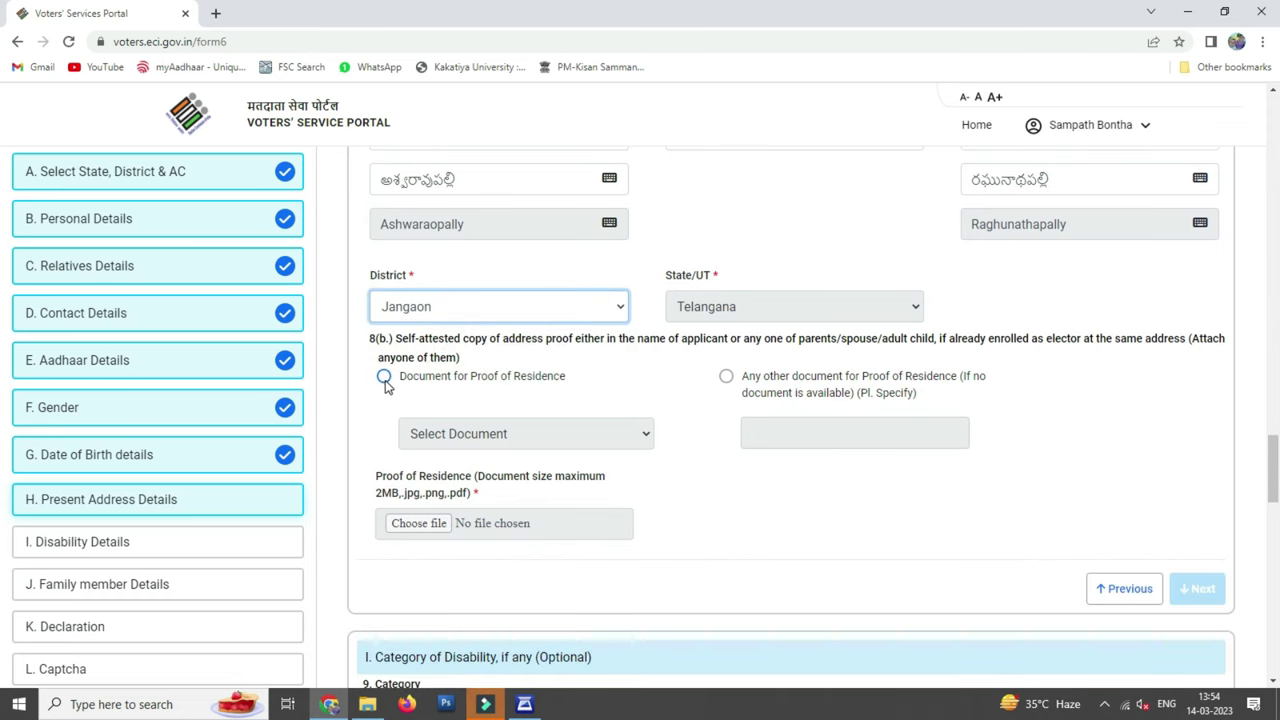
{"action": "left_click", "coordinate": [384, 377]}
{"action": "left_click", "coordinate": [585, 433]}
{"action": "left_click", "coordinate": [476, 488]}
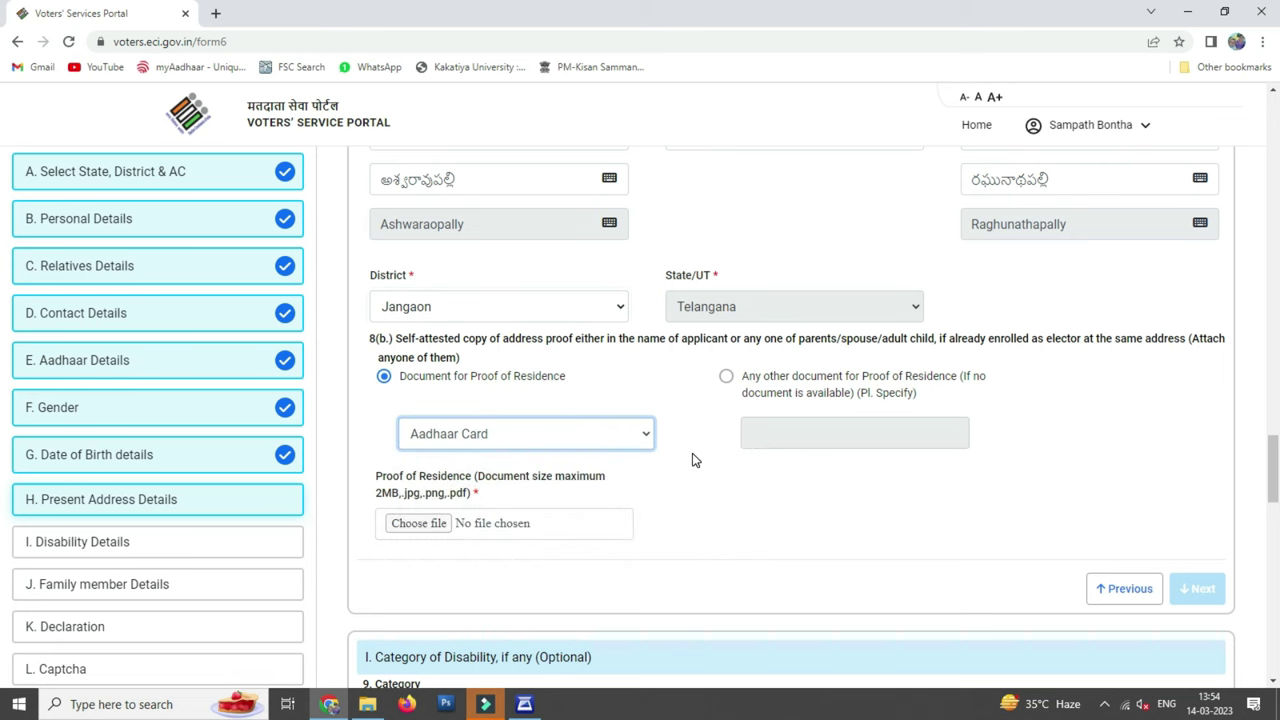
{"action": "key", "text": "alt+Tab"}
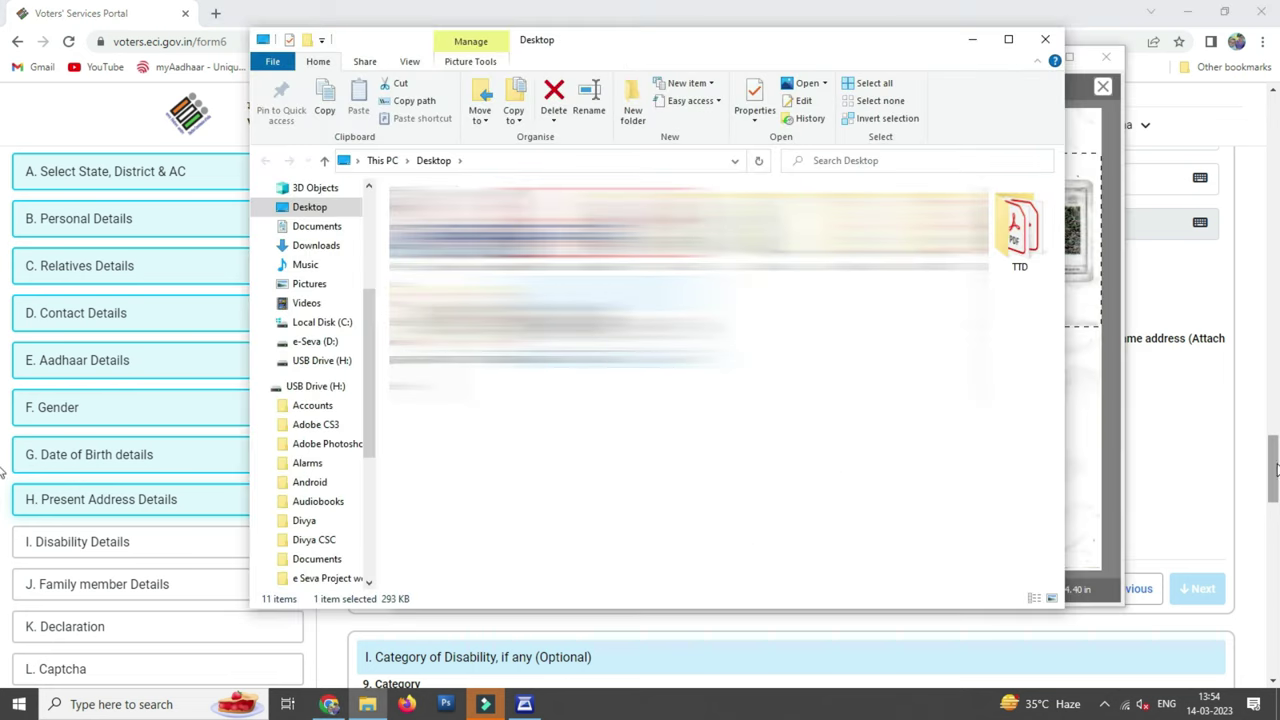
{"action": "left_click", "coordinate": [1274, 468]}
{"action": "left_click", "coordinate": [418, 523]}
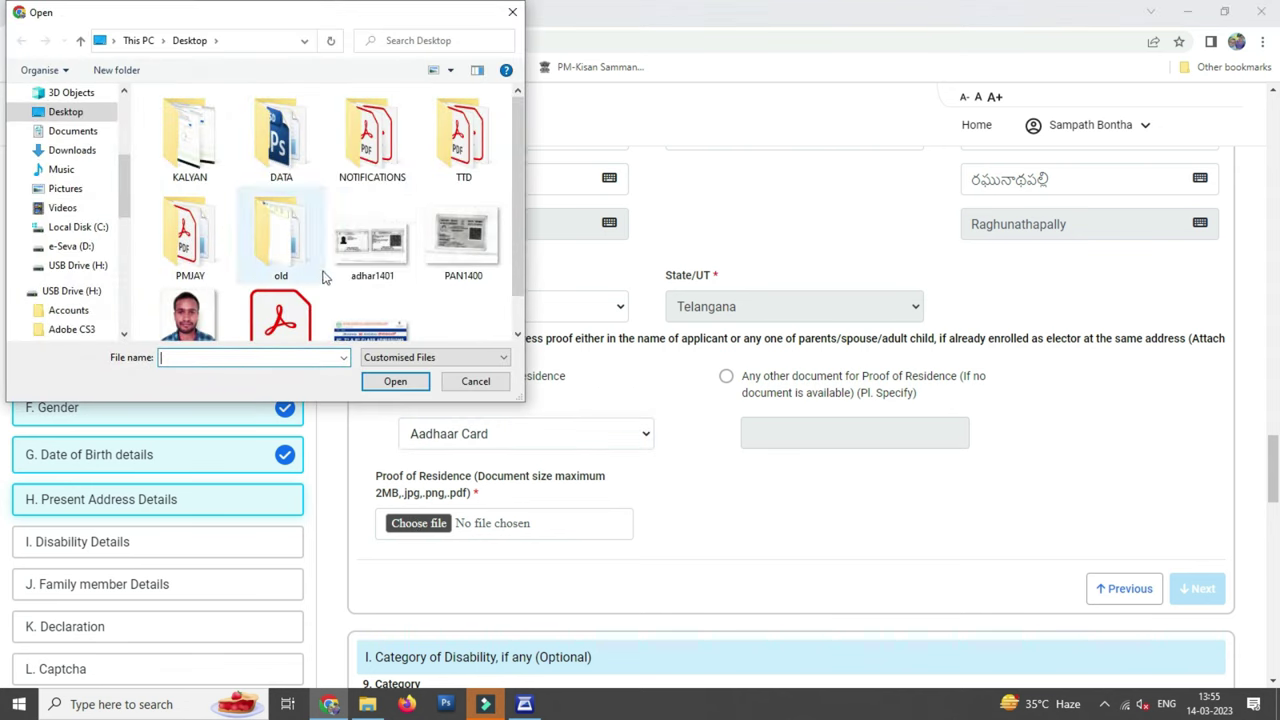
{"action": "double_click", "coordinate": [372, 240]}
{"action": "scroll", "coordinate": [966, 465], "scroll_direction": "down", "scroll_amount": 3}
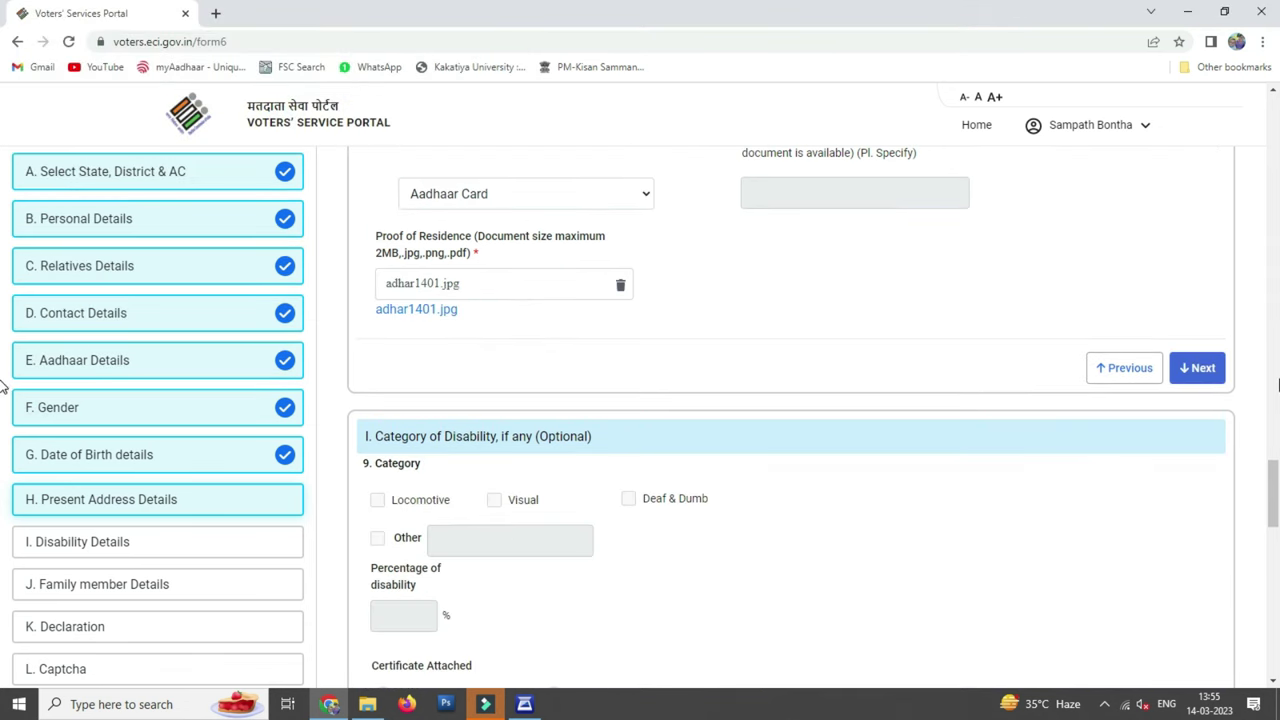
Complete the address, mark no disability certificate attached, and leave family member details blank
{"action": "left_click", "coordinate": [1205, 370]}
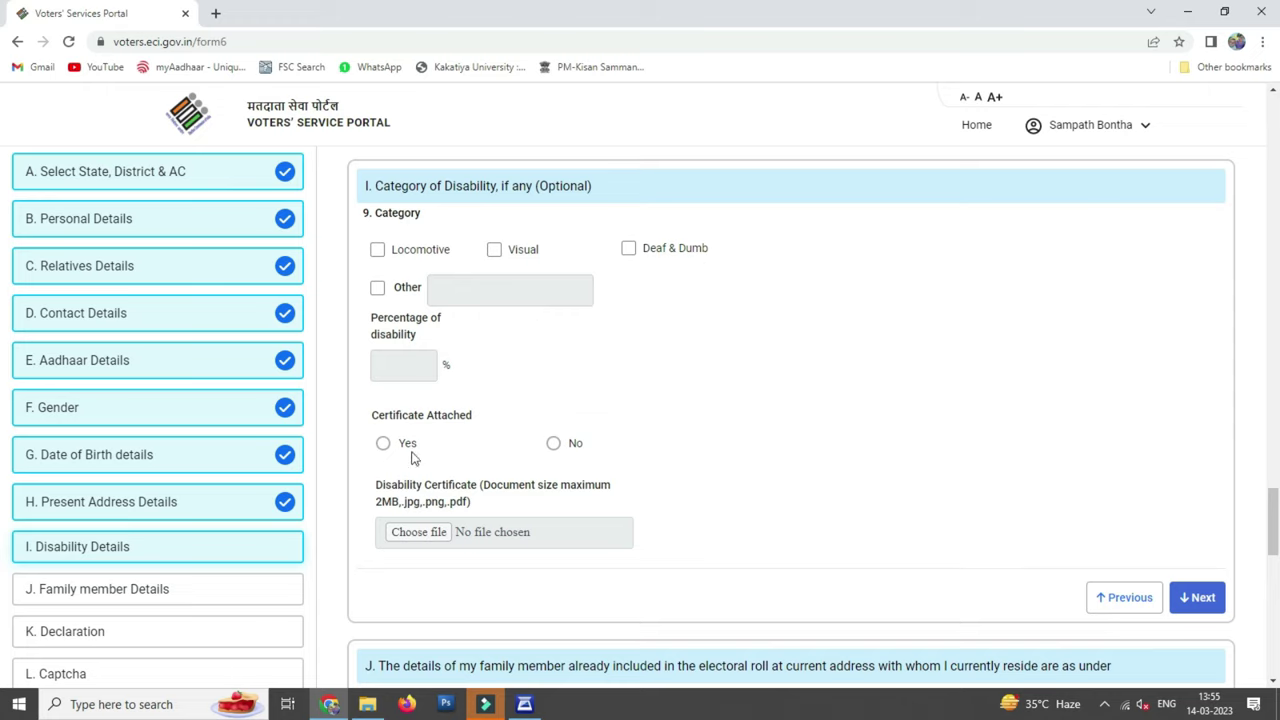
{"action": "left_click", "coordinate": [553, 444]}
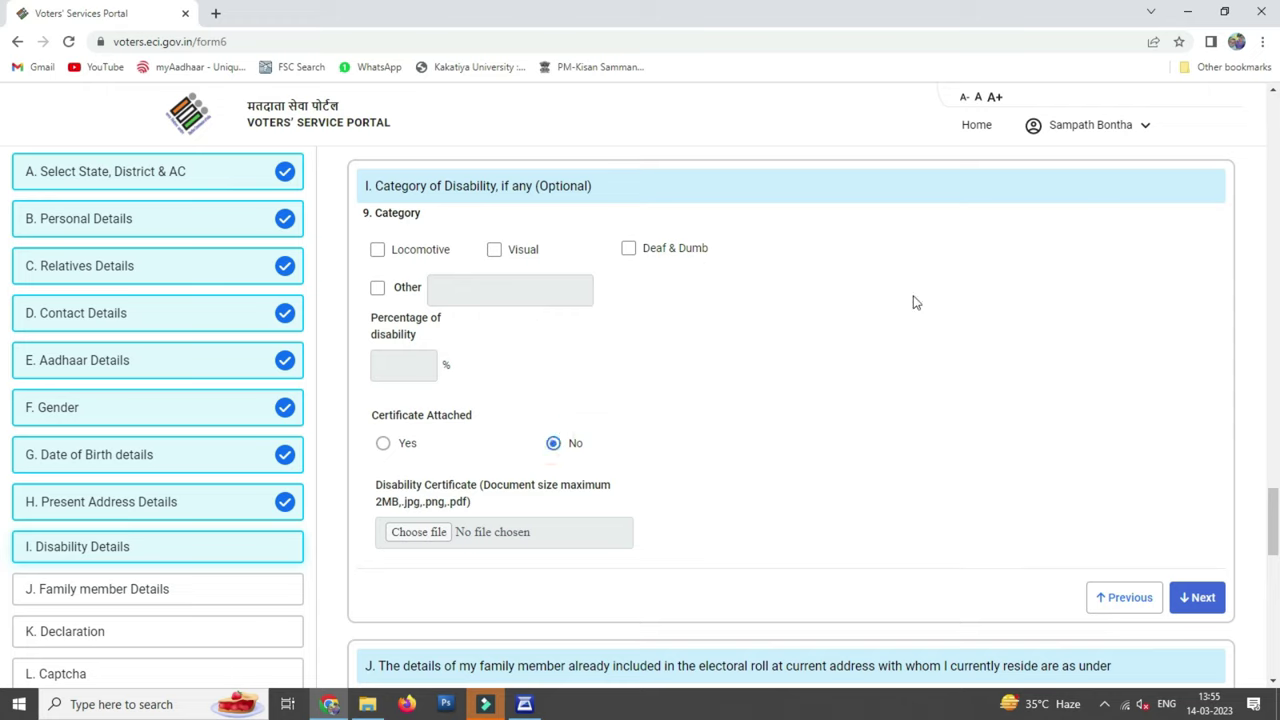
{"action": "left_click", "coordinate": [1203, 598]}
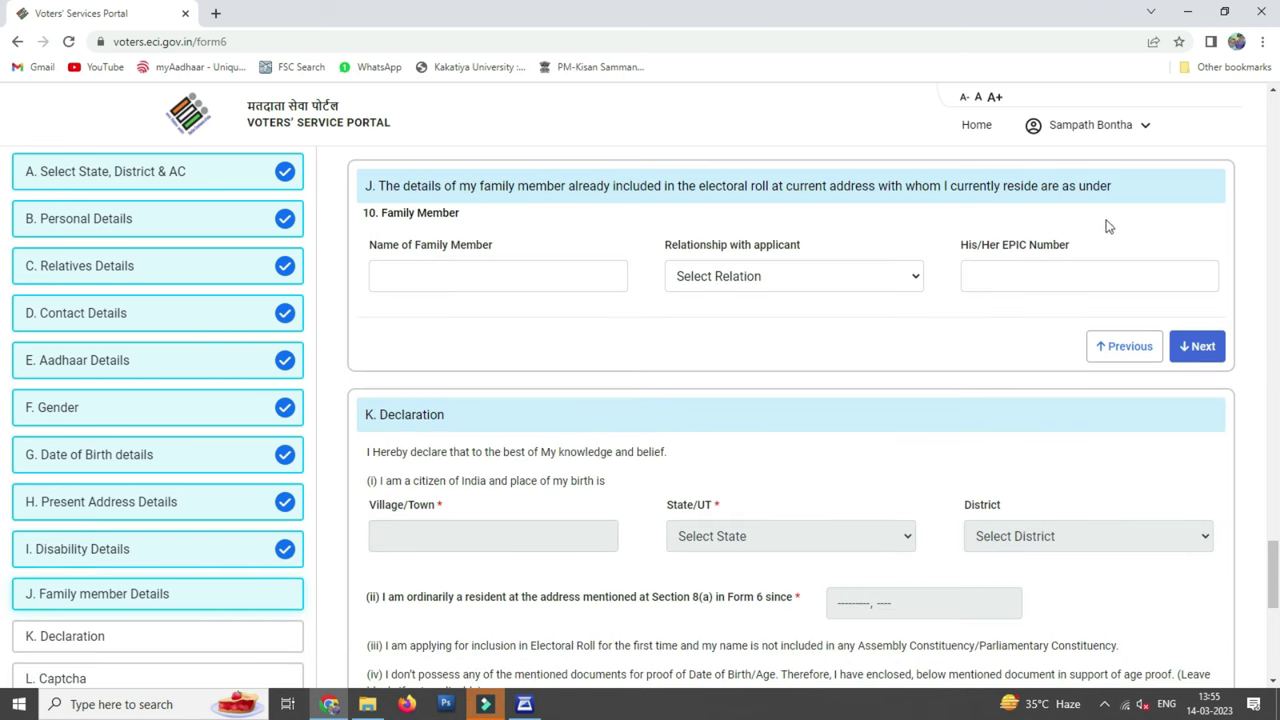
{"action": "left_click", "coordinate": [811, 280]}
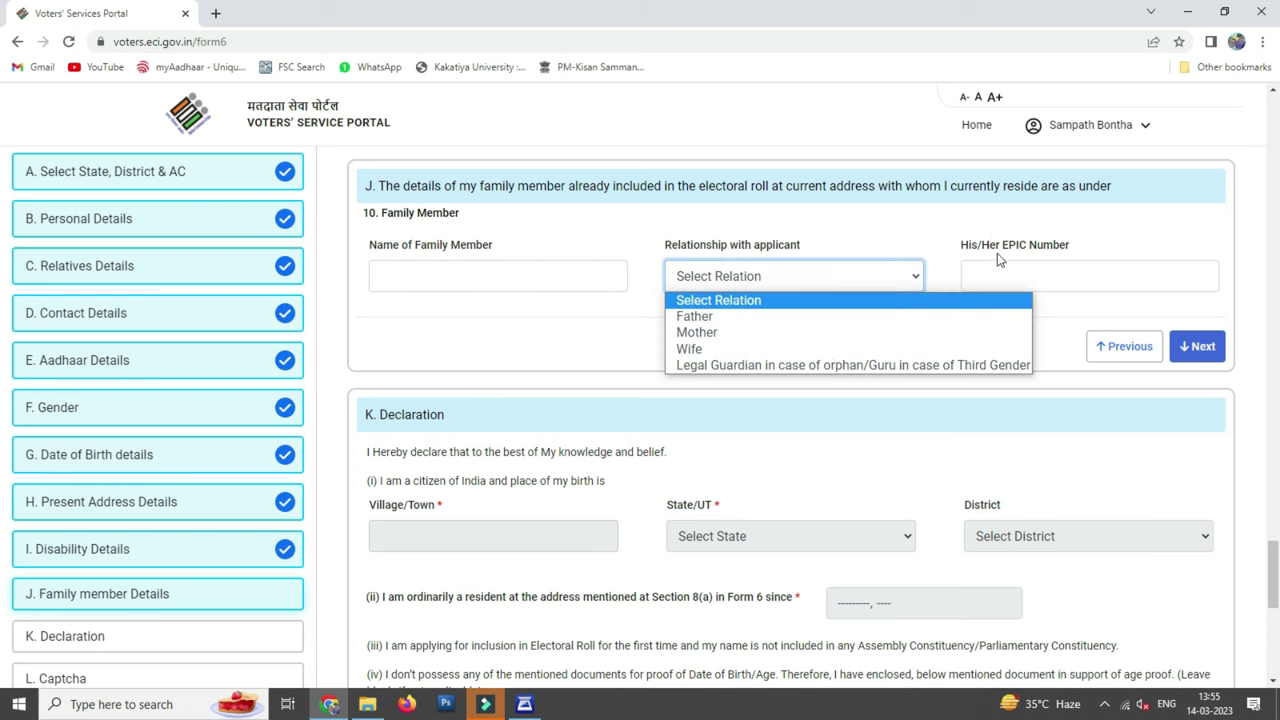
{"action": "left_click", "coordinate": [998, 240]}
{"action": "left_click", "coordinate": [1208, 350]}
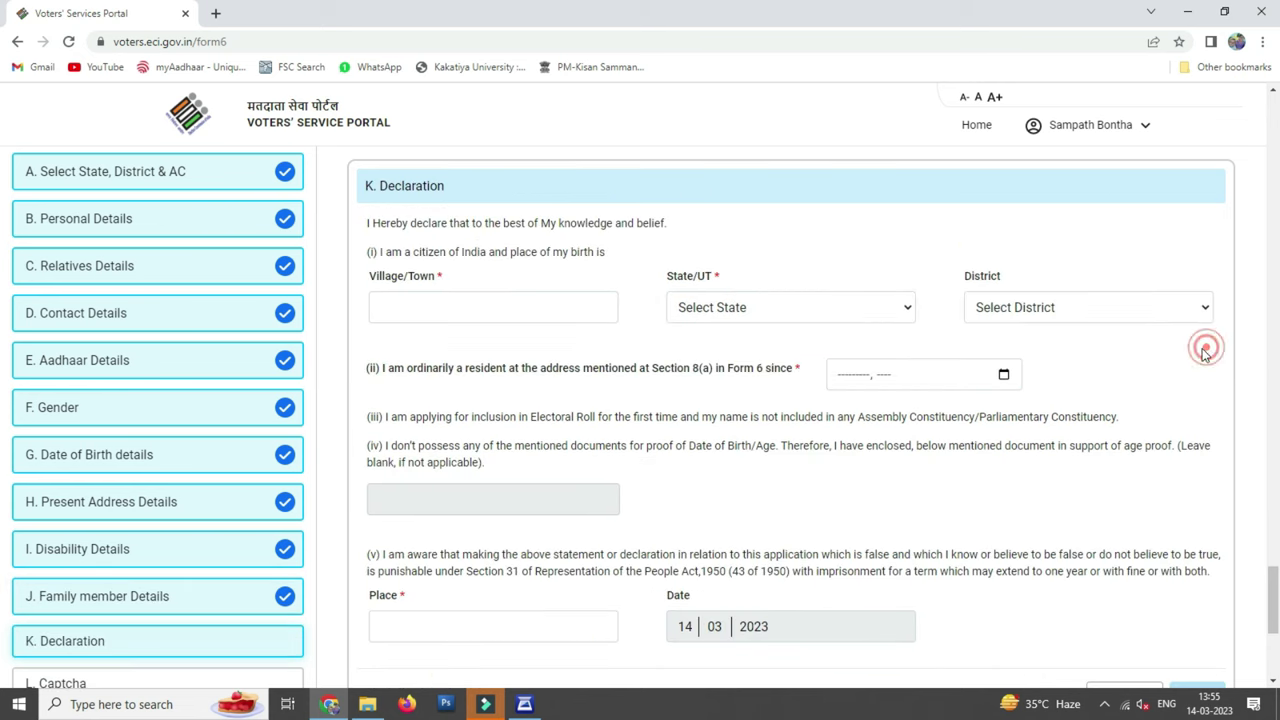
Enter the birth village with State Telangana and District Jangaon in the declaration
{"action": "left_click", "coordinate": [435, 300]}
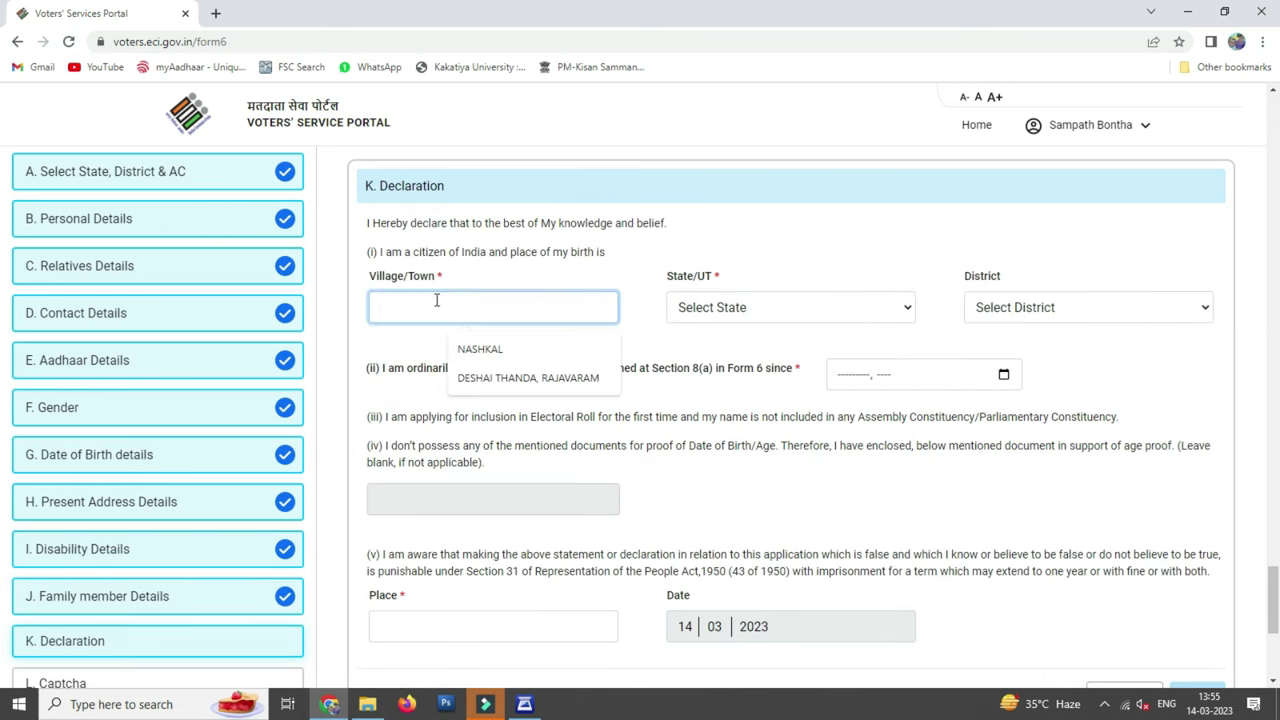
{"action": "type", "text": "Ashwaraopally"}
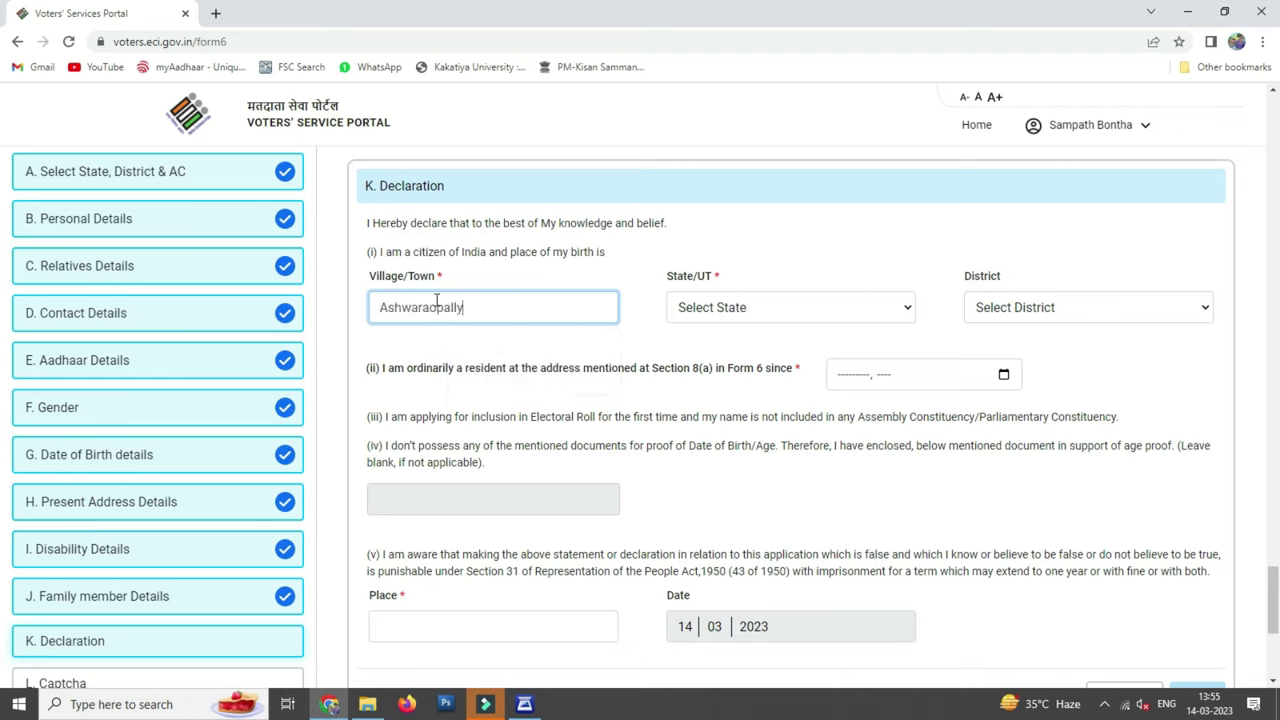
{"action": "key", "text": "Tab"}
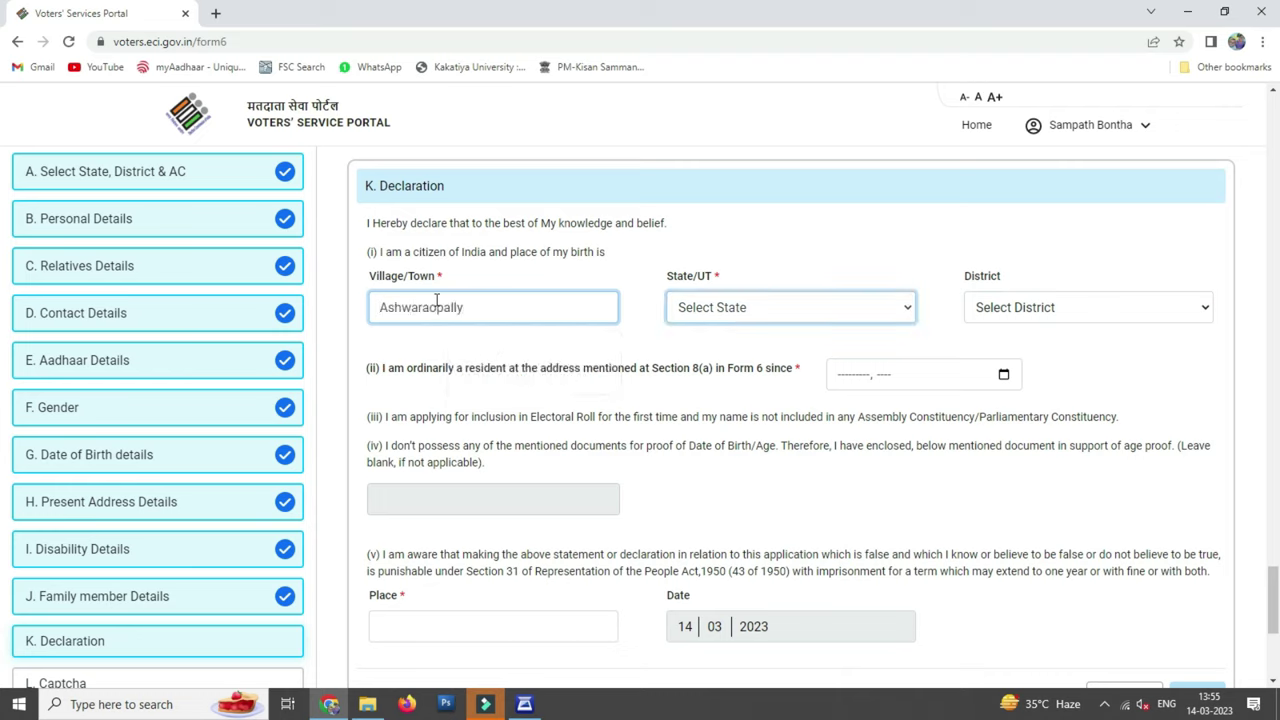
{"action": "left_click", "coordinate": [755, 314]}
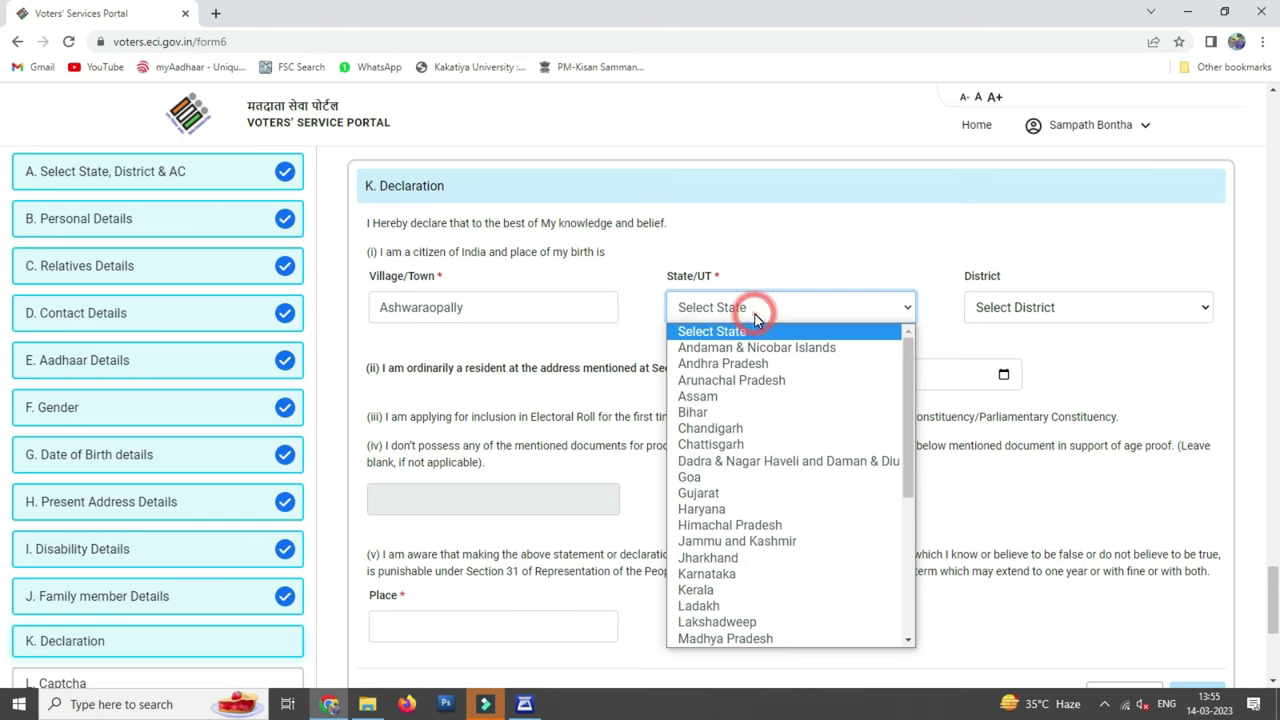
{"action": "type", "text": "tel"}
{"action": "key", "text": "Return"}
{"action": "left_click", "coordinate": [1014, 307]}
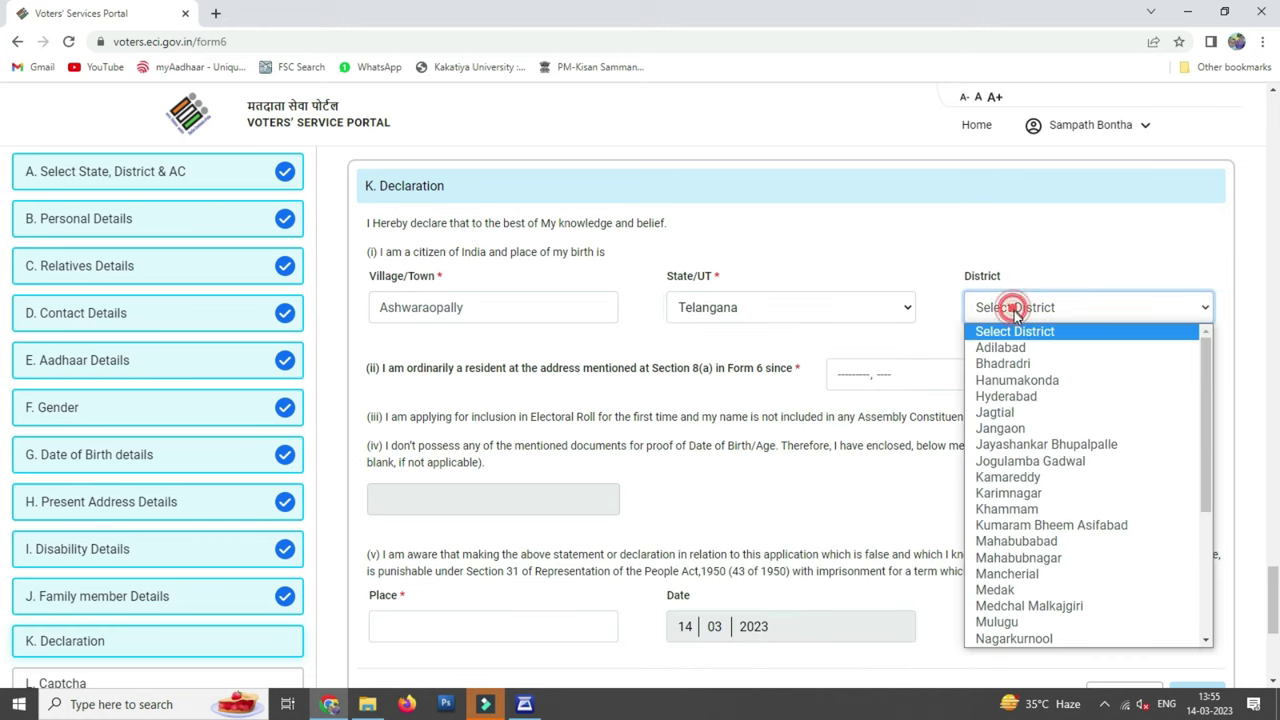
{"action": "left_click", "coordinate": [1014, 428]}
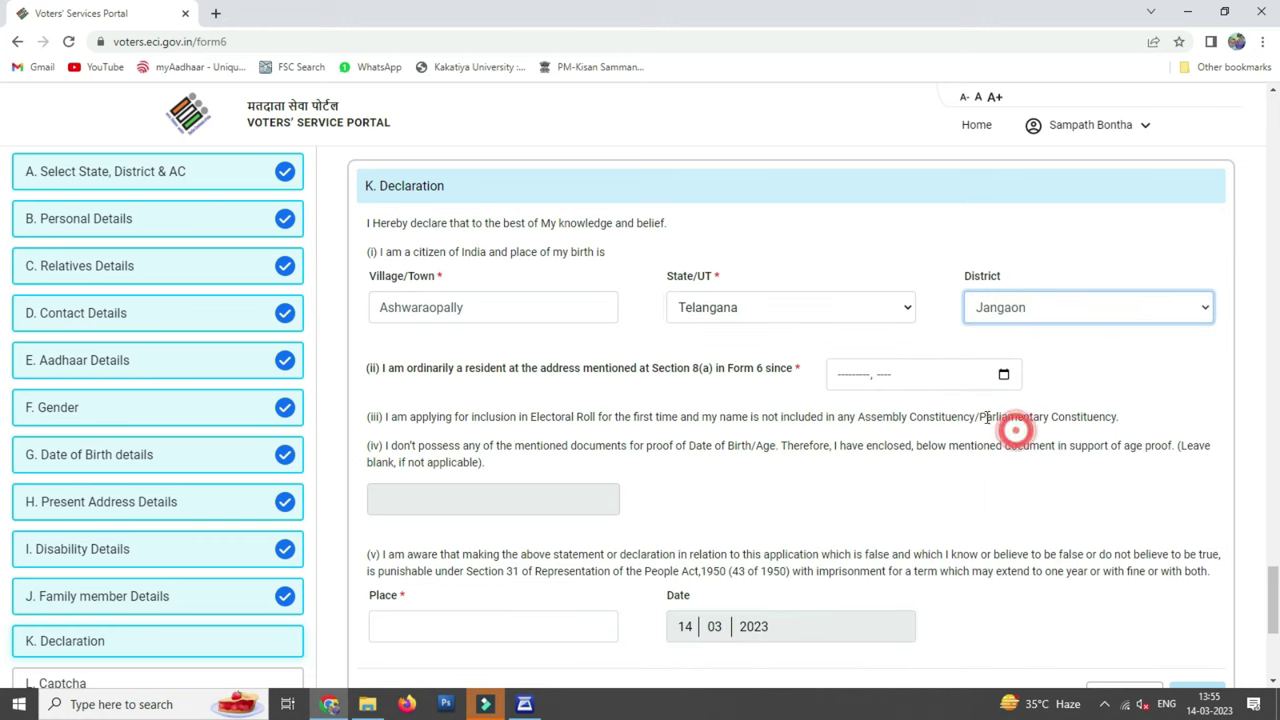
Set residence since June 2001 and the place of declaration to Ghanpur Station
{"action": "left_click", "coordinate": [852, 379]}
{"action": "left_click", "coordinate": [875, 386]}
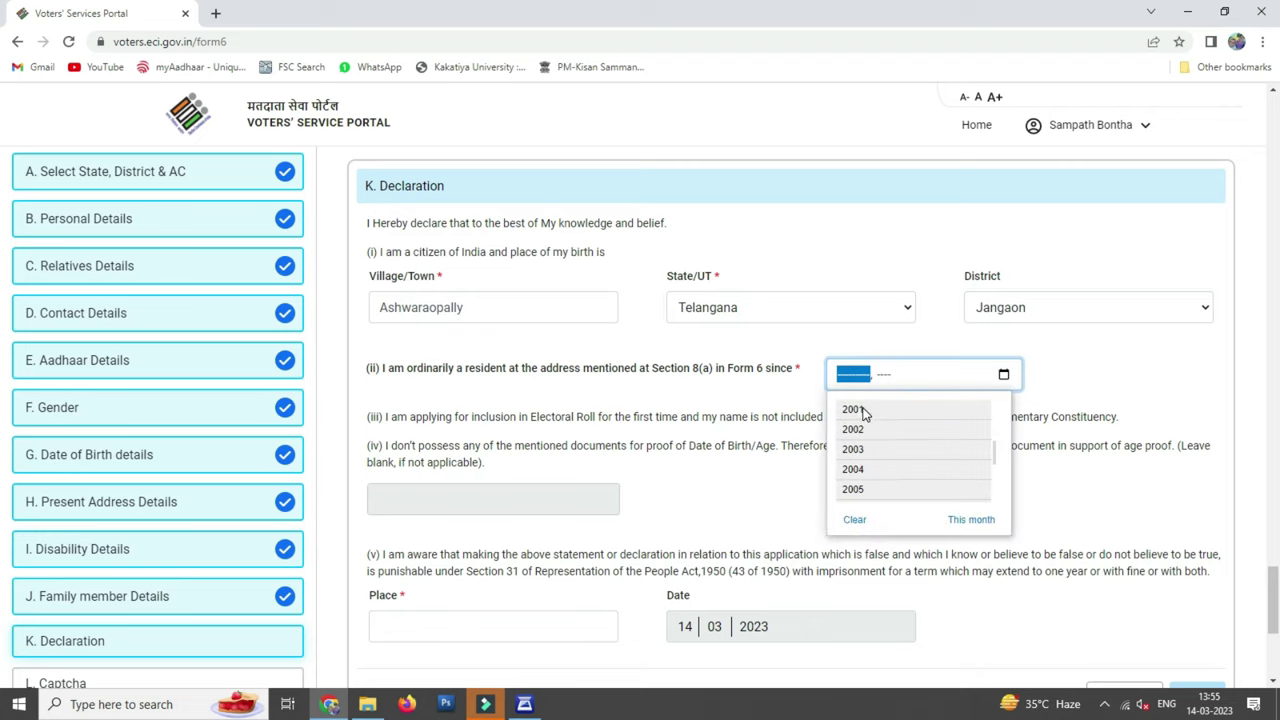
{"action": "left_click", "coordinate": [855, 409]}
{"action": "left_click", "coordinate": [894, 462]}
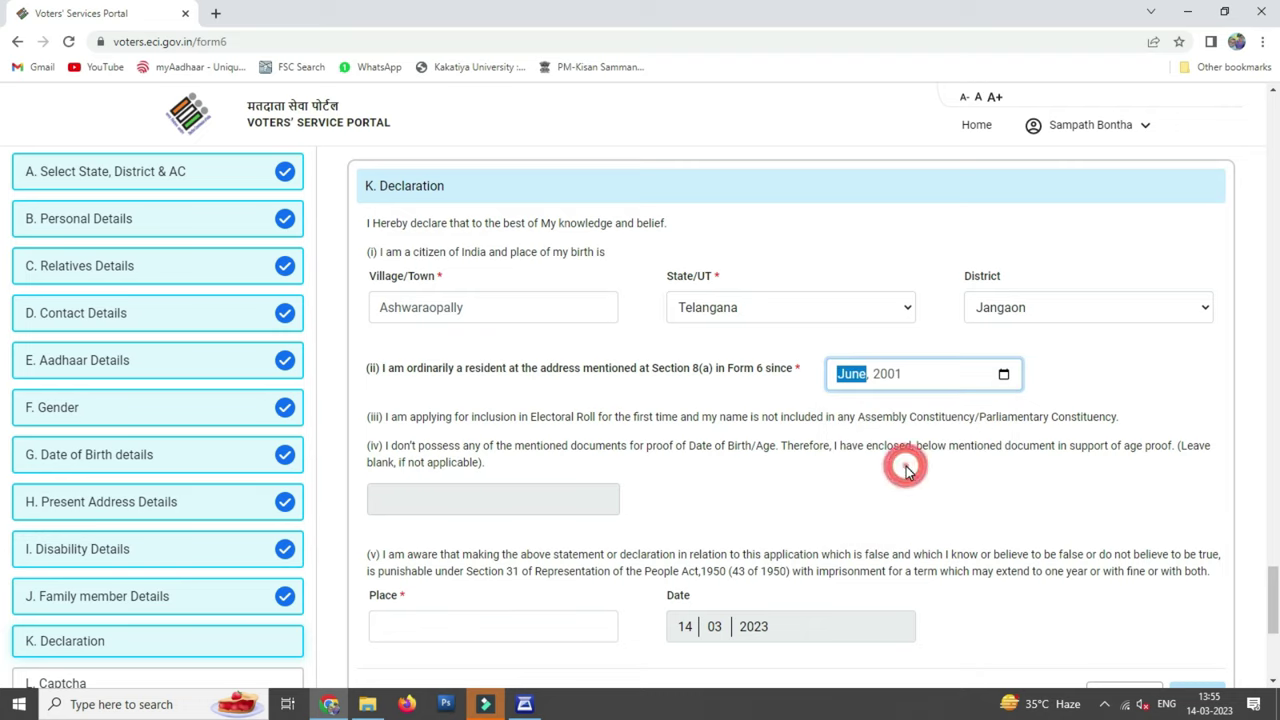
{"action": "scroll", "coordinate": [910, 416], "scroll_direction": "down", "scroll_amount": 2}
{"action": "left_click", "coordinate": [441, 467]}
{"action": "type", "text": "Ghanpur"}
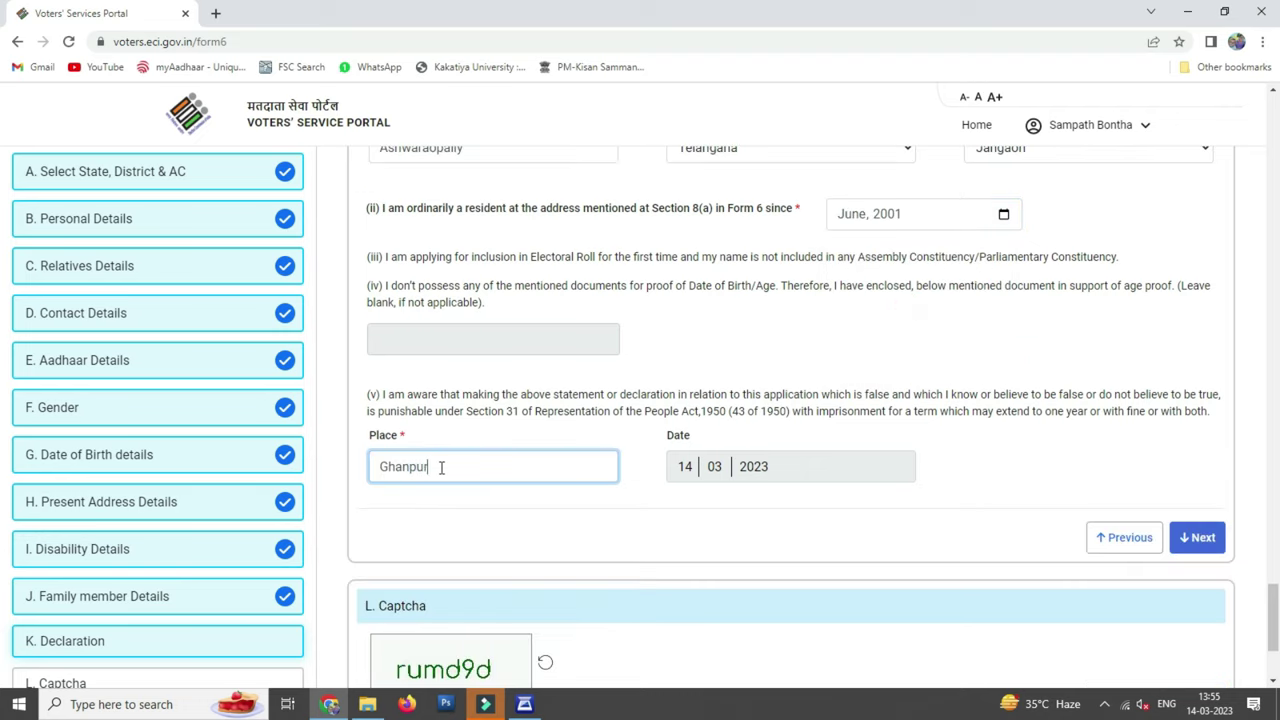
{"action": "type", "text": " Station"}
{"action": "scroll", "coordinate": [888, 434], "scroll_direction": "down", "scroll_amount": 3}
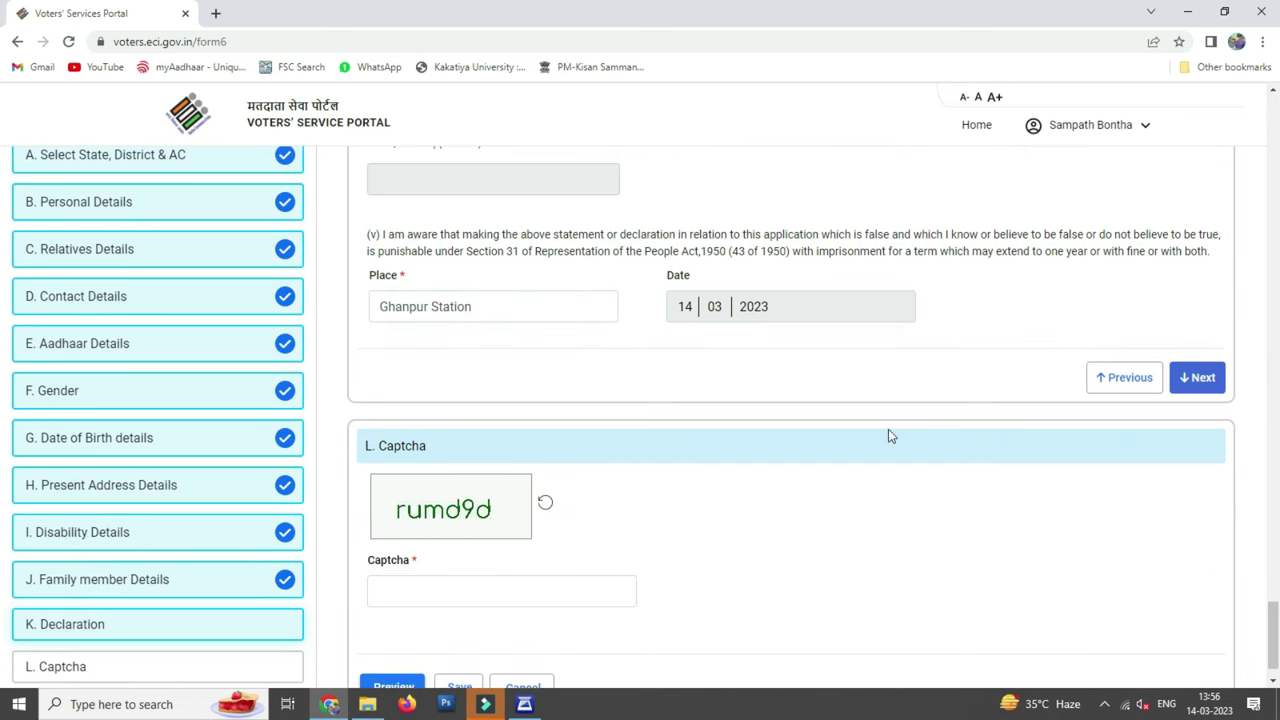
Save the application as a draft, confirming the save and dismissing the notice
{"action": "left_click", "coordinate": [448, 548]}
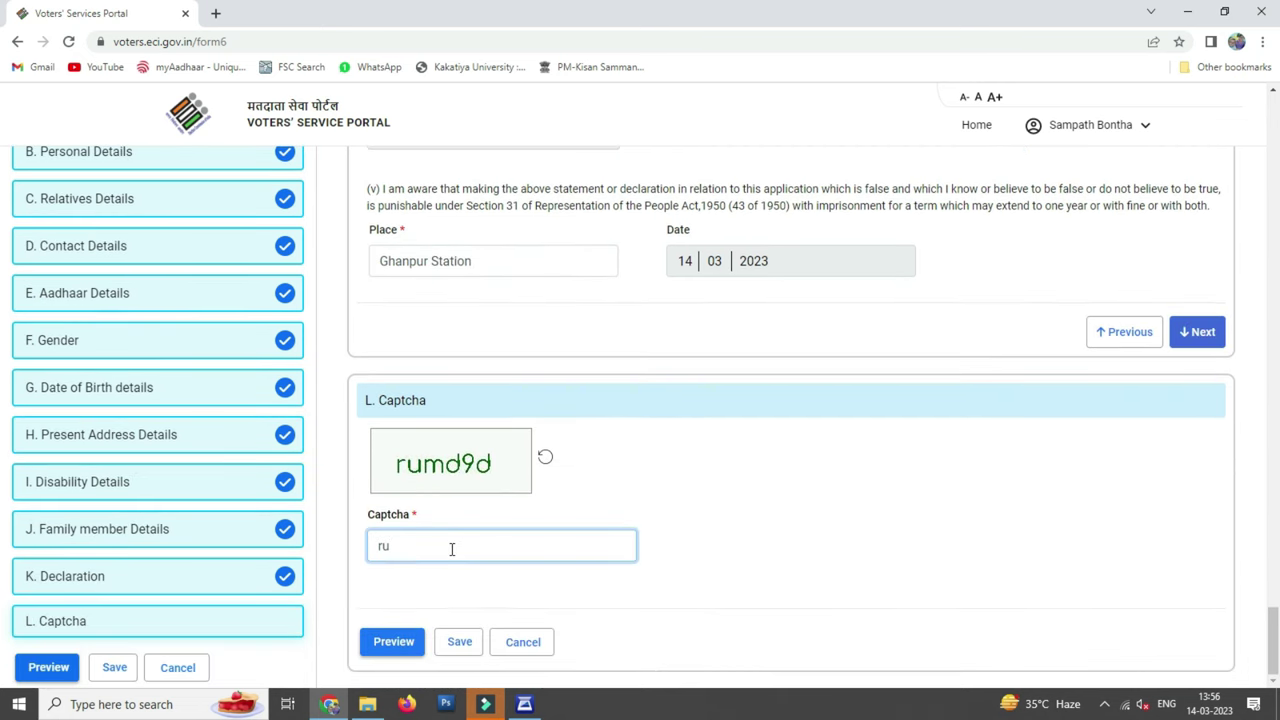
{"action": "left_click", "coordinate": [461, 641]}
{"action": "left_click", "coordinate": [937, 430]}
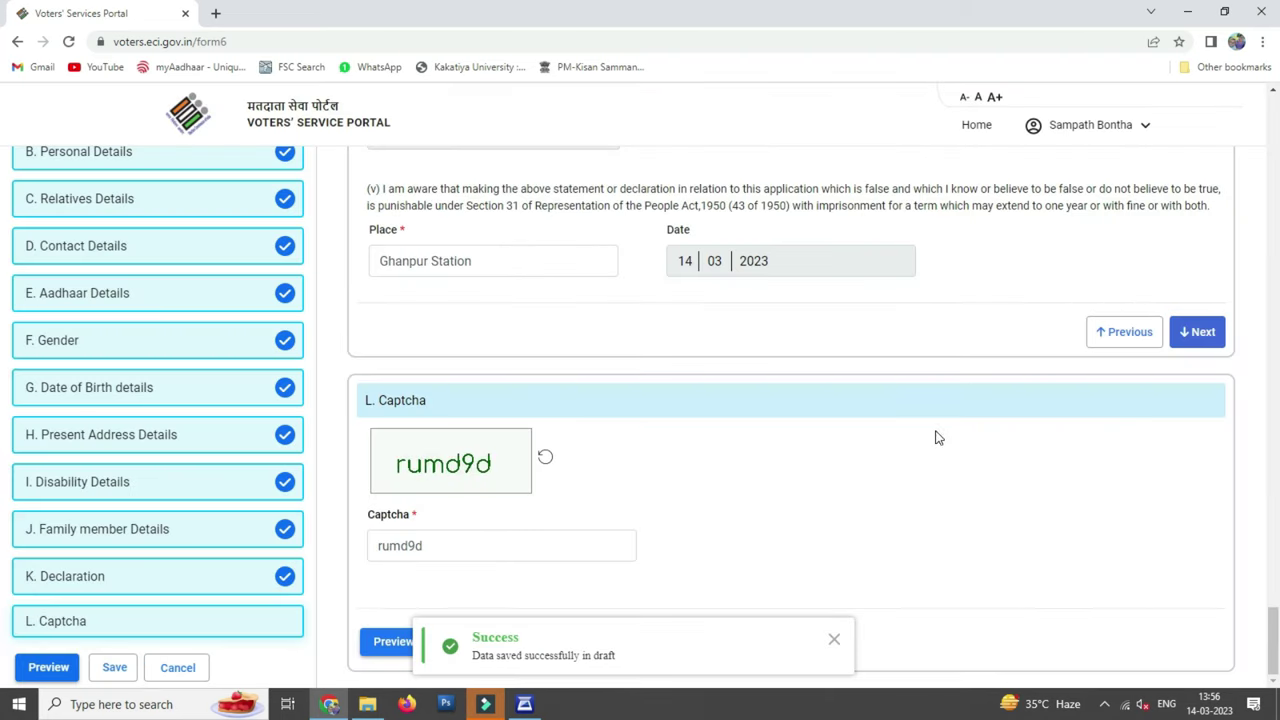
{"action": "left_click", "coordinate": [834, 640]}
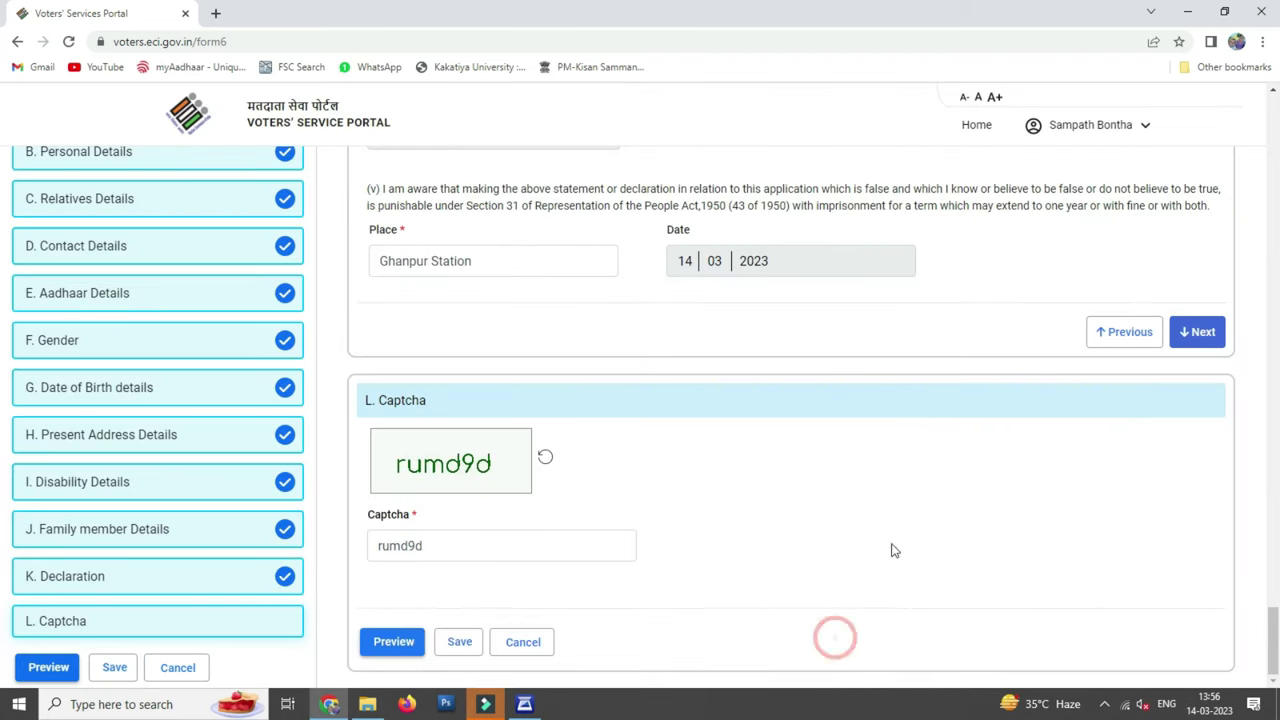
{"action": "left_click", "coordinate": [466, 543]}
Enter the captcha, open the Form 6 preview, and scroll through it
{"action": "type", "text": "EaKcqS"}
{"action": "key", "text": "Return"}
{"action": "scroll", "coordinate": [820, 300], "scroll_direction": "down", "scroll_amount": 5}
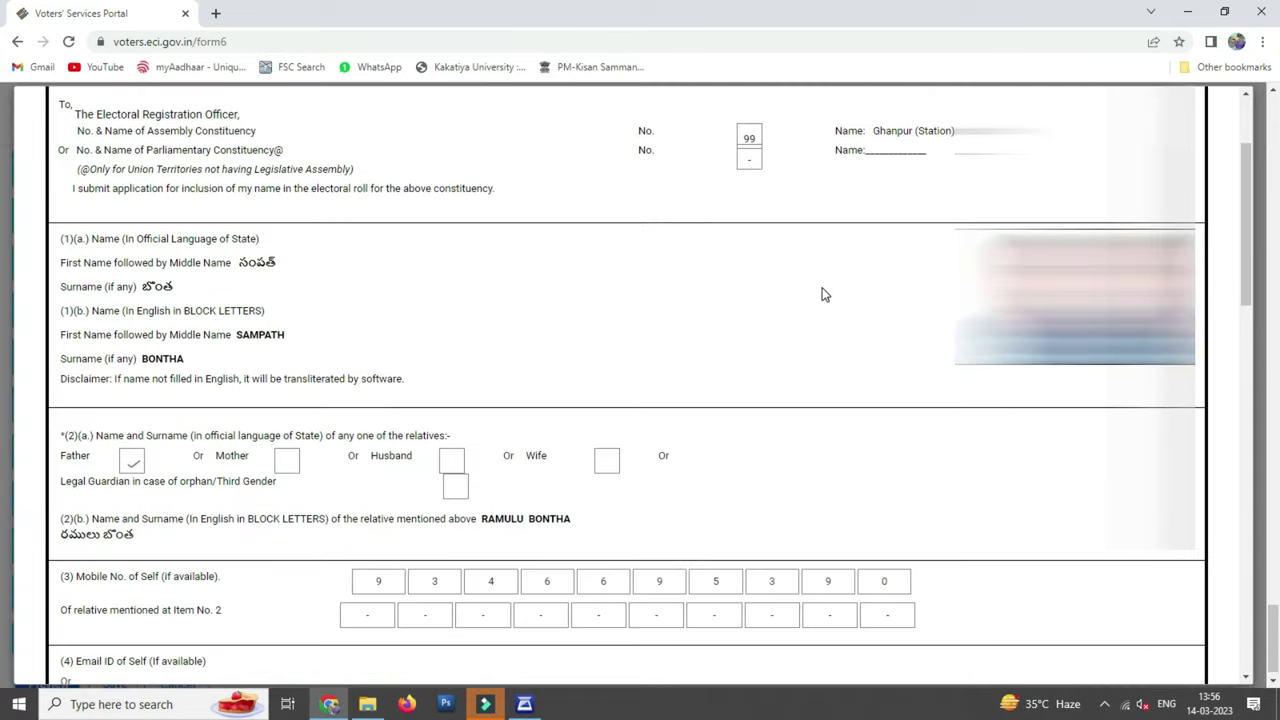
{"action": "scroll", "coordinate": [823, 290], "scroll_direction": "up", "scroll_amount": 3}
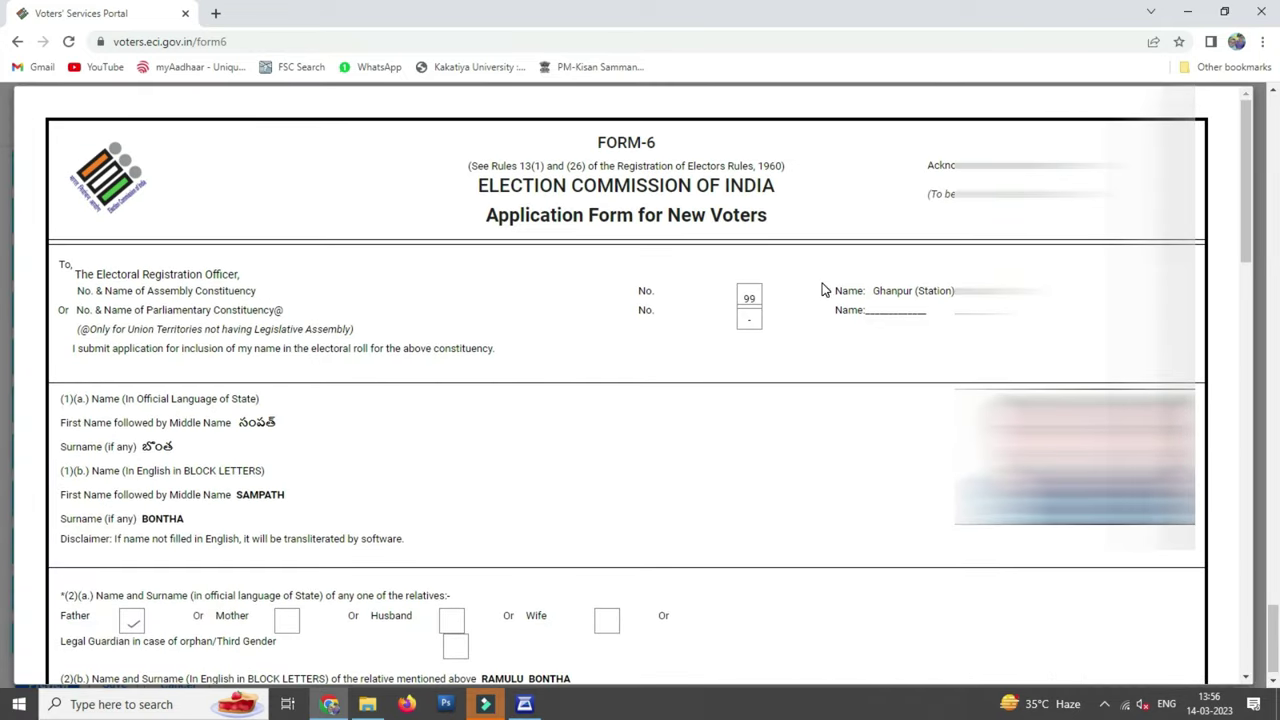
{"action": "scroll", "coordinate": [823, 290], "scroll_direction": "down", "scroll_amount": 9}
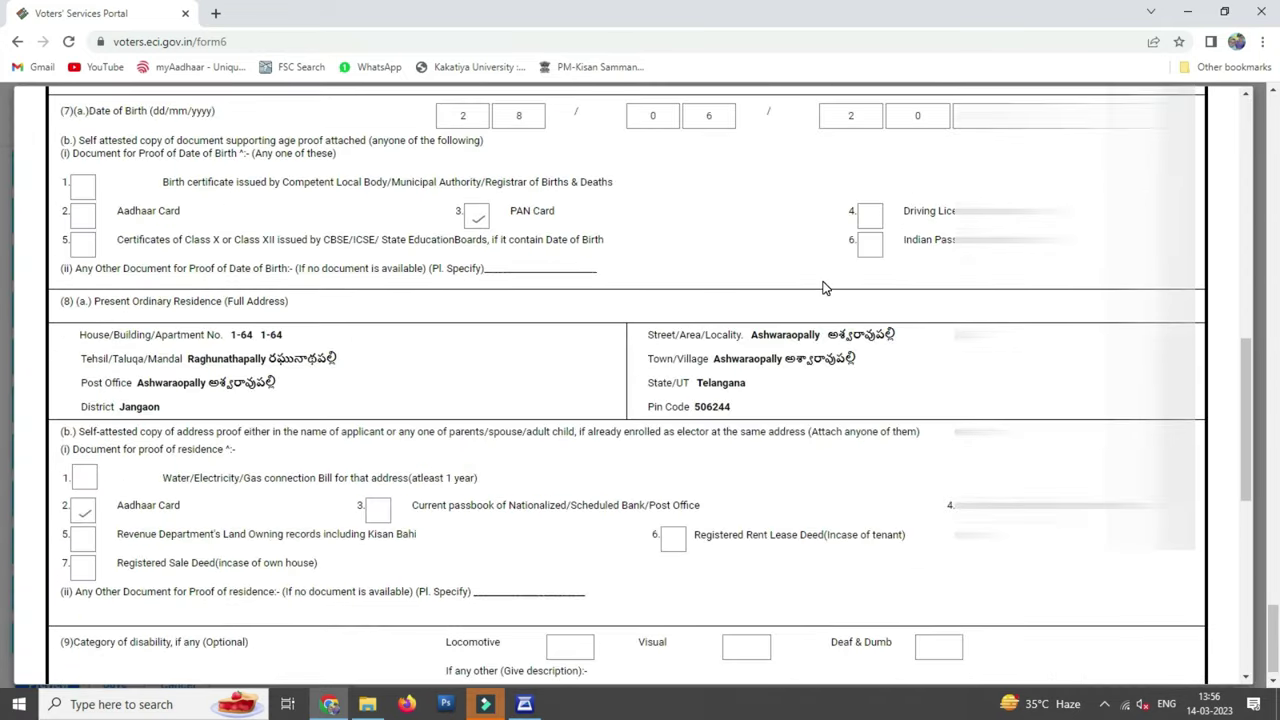
{"action": "scroll", "coordinate": [823, 288], "scroll_direction": "down", "scroll_amount": 3}
{"action": "scroll", "coordinate": [823, 288], "scroll_direction": "up", "scroll_amount": 5}
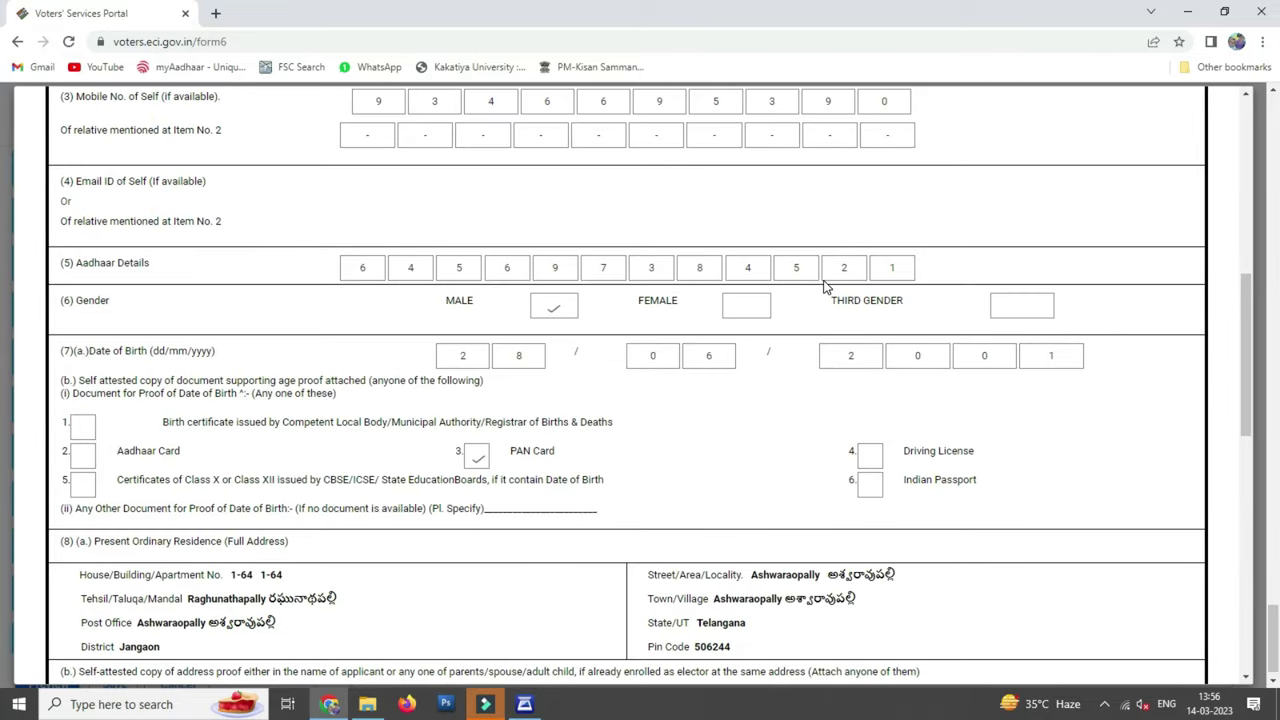
{"action": "scroll", "coordinate": [823, 288], "scroll_direction": "down", "scroll_amount": 10}
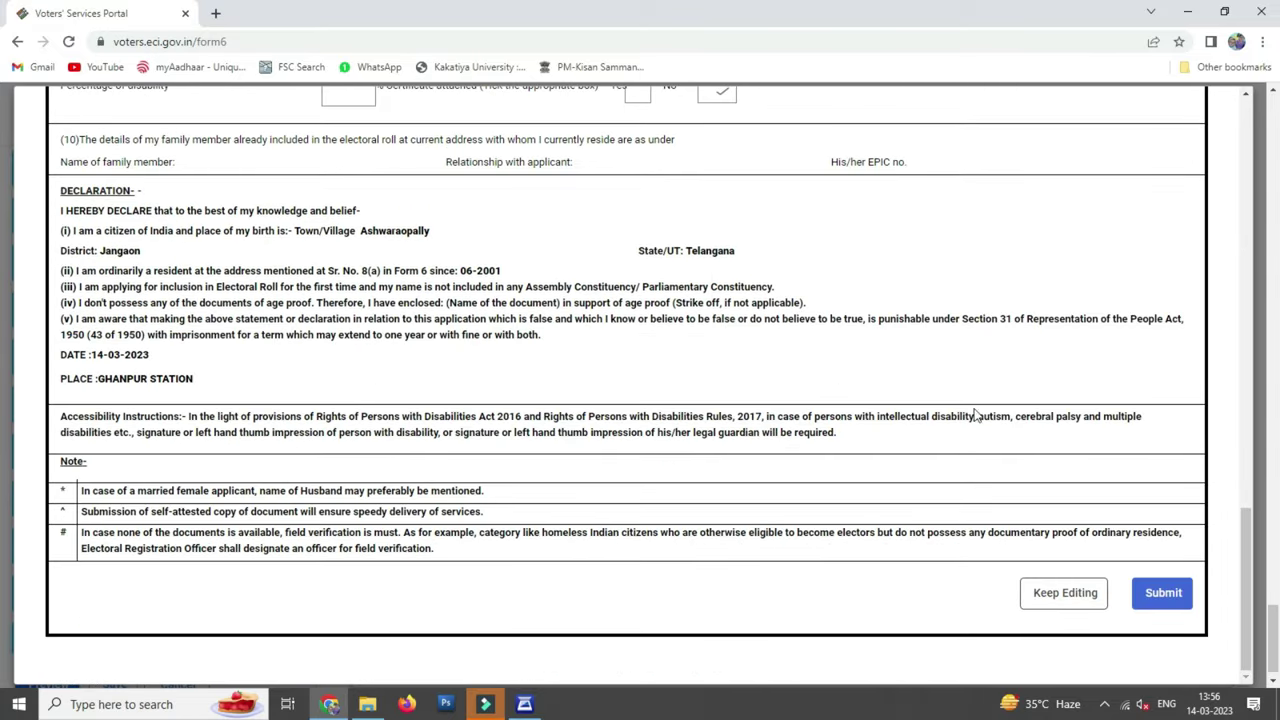
{"action": "scroll", "coordinate": [514, 418], "scroll_direction": "up", "scroll_amount": 20}
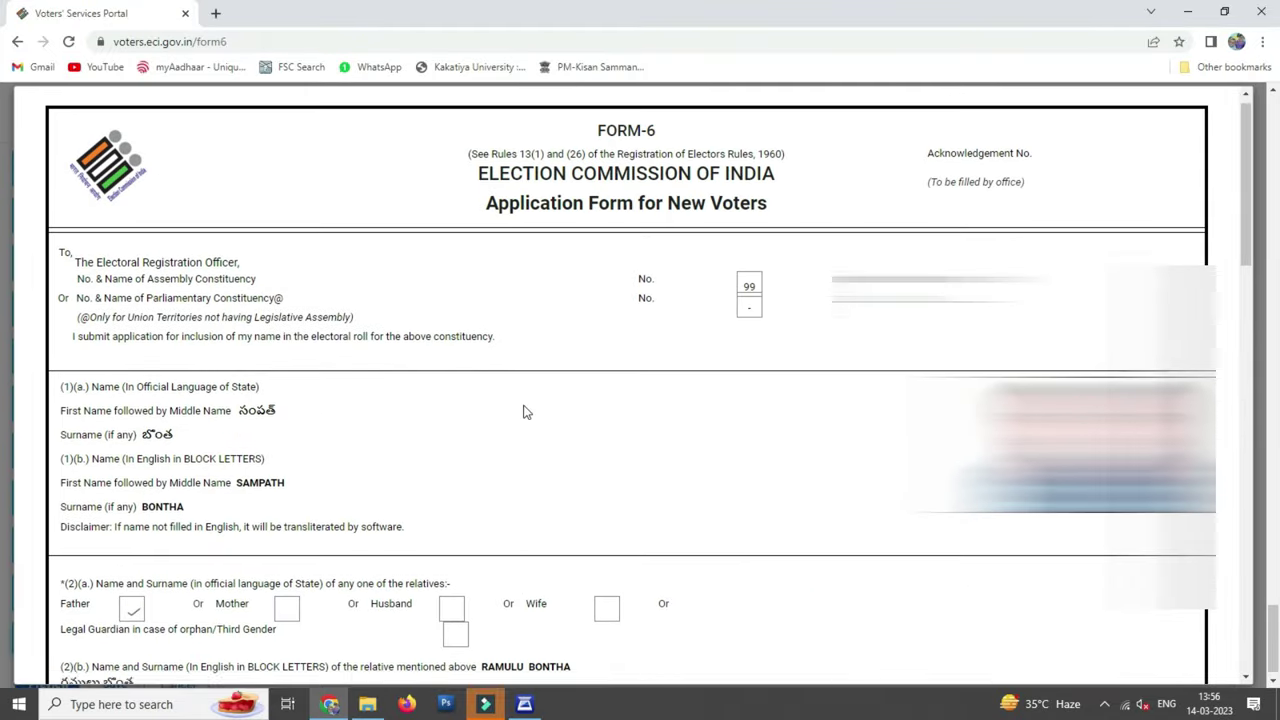
{"action": "scroll", "coordinate": [678, 391], "scroll_direction": "down", "scroll_amount": 18}
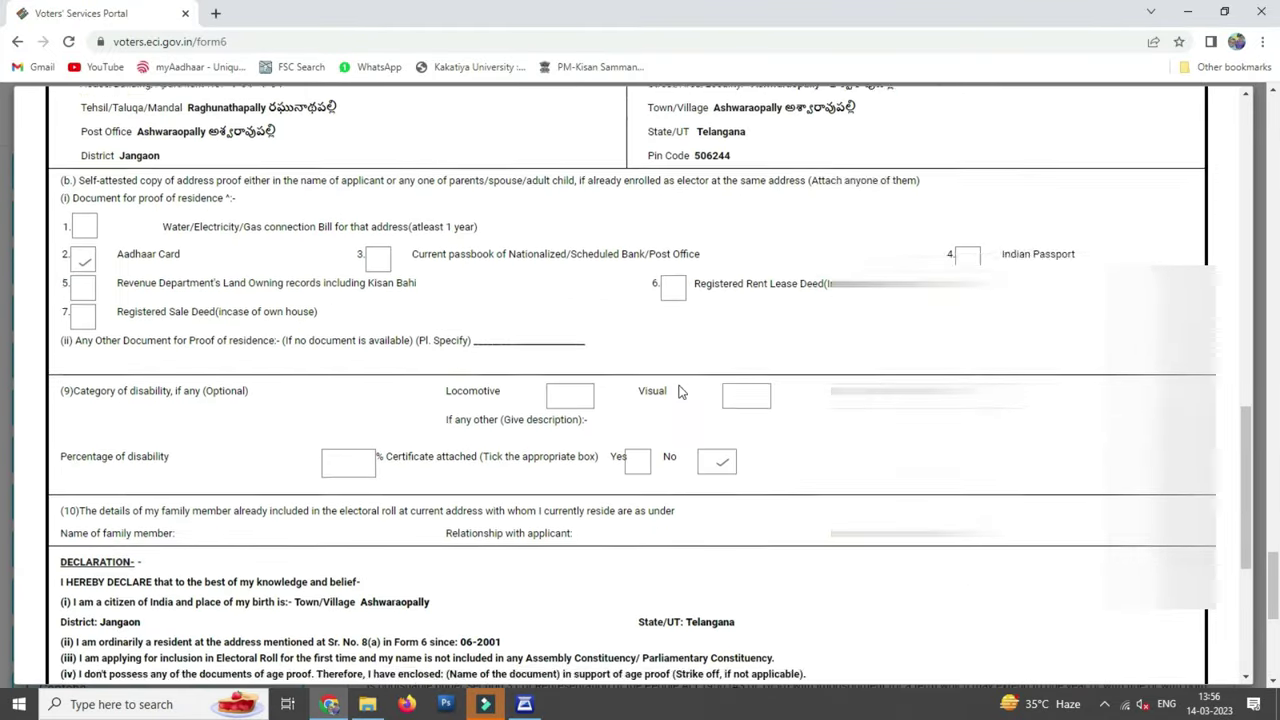
Bring up printing for the preview, cancel without printing, then submit the application
{"action": "key", "text": "ctrl+p"}
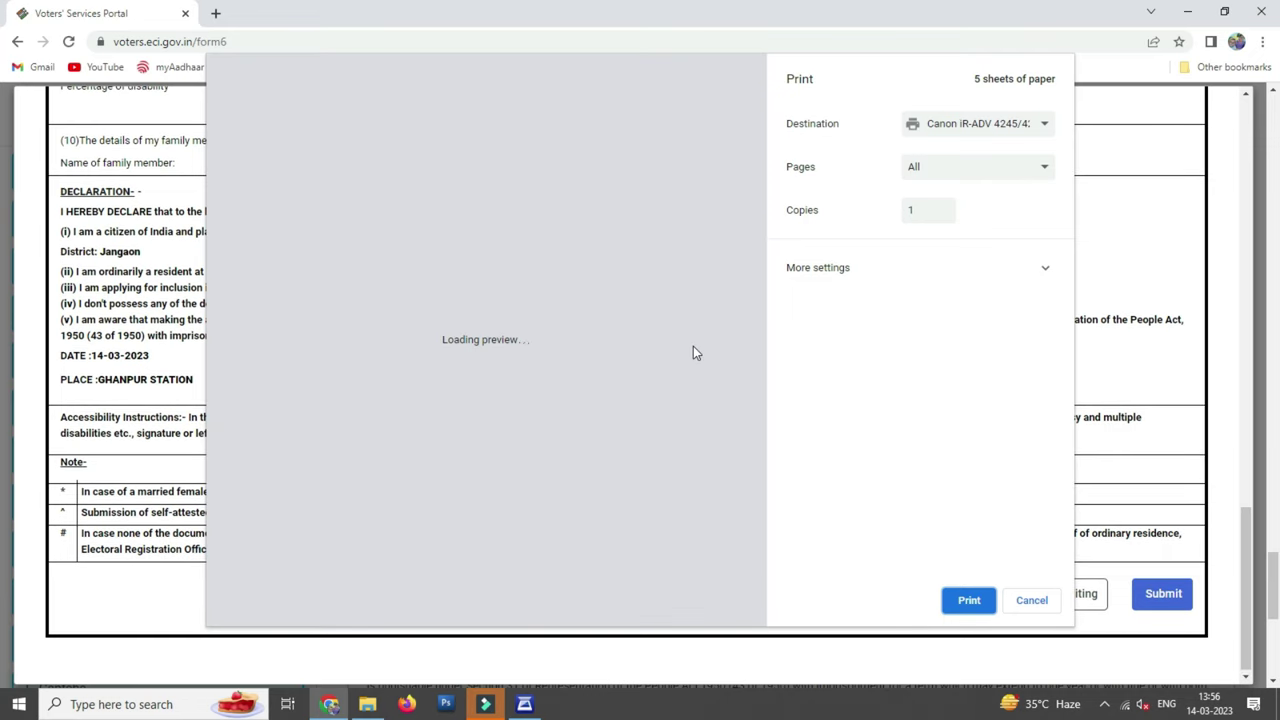
{"action": "scroll", "coordinate": [597, 303], "scroll_direction": "down", "scroll_amount": 2}
{"action": "scroll", "coordinate": [600, 303], "scroll_direction": "down", "scroll_amount": 15}
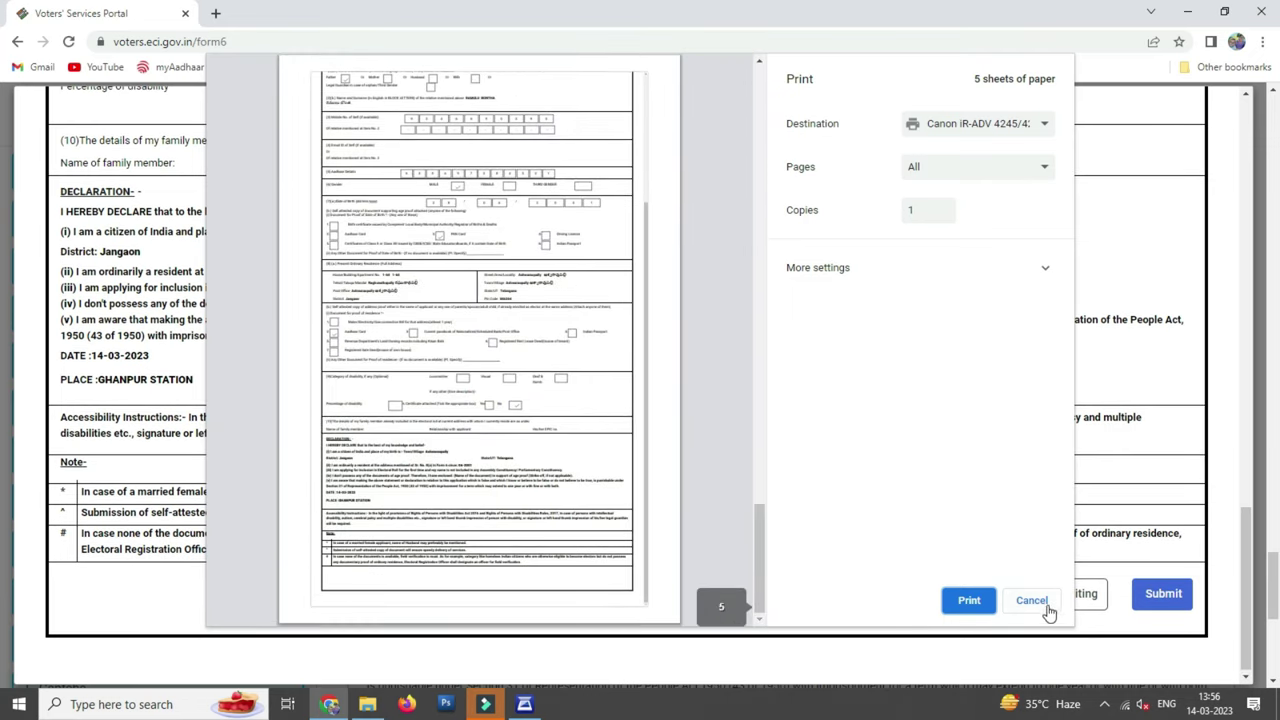
{"action": "left_click", "coordinate": [1040, 605]}
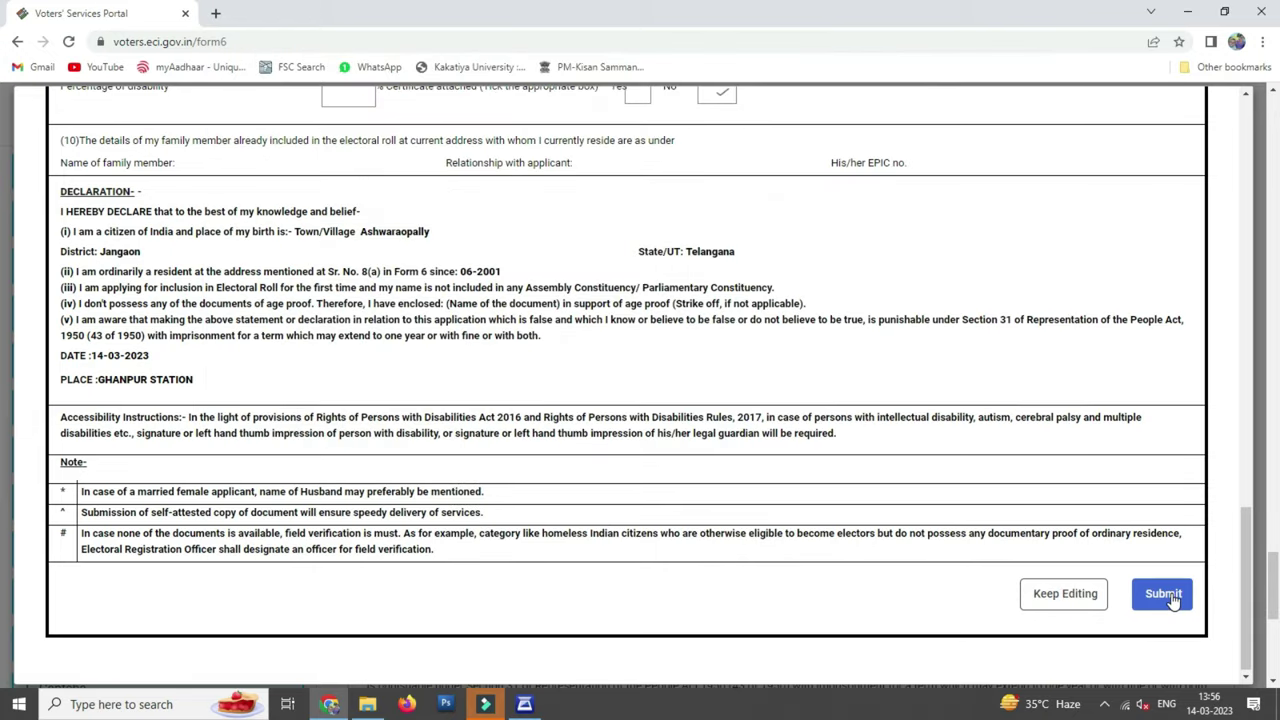
{"action": "left_click", "coordinate": [1170, 596]}
Confirm submission and save the acknowledgement as a PDF at 100% scale
{"action": "left_click", "coordinate": [1005, 416]}
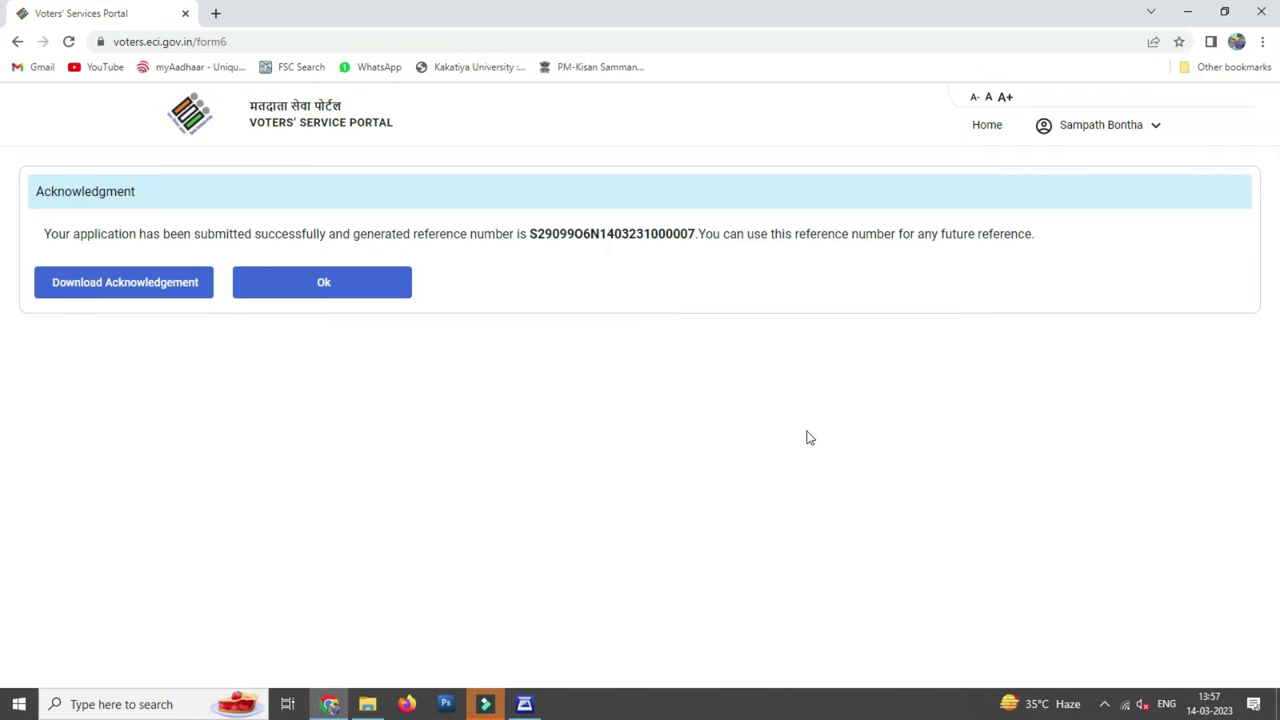
{"action": "key", "text": "ctrl+p"}
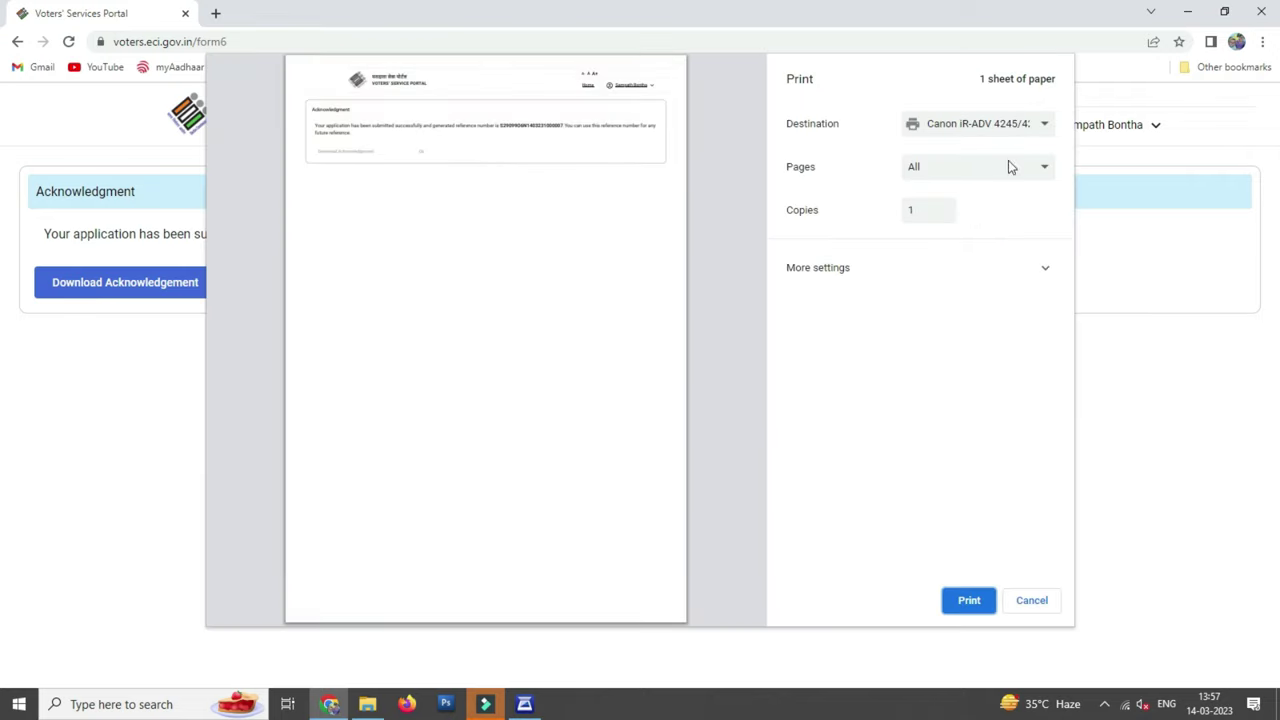
{"action": "left_click", "coordinate": [1040, 267]}
{"action": "left_click", "coordinate": [914, 524]}
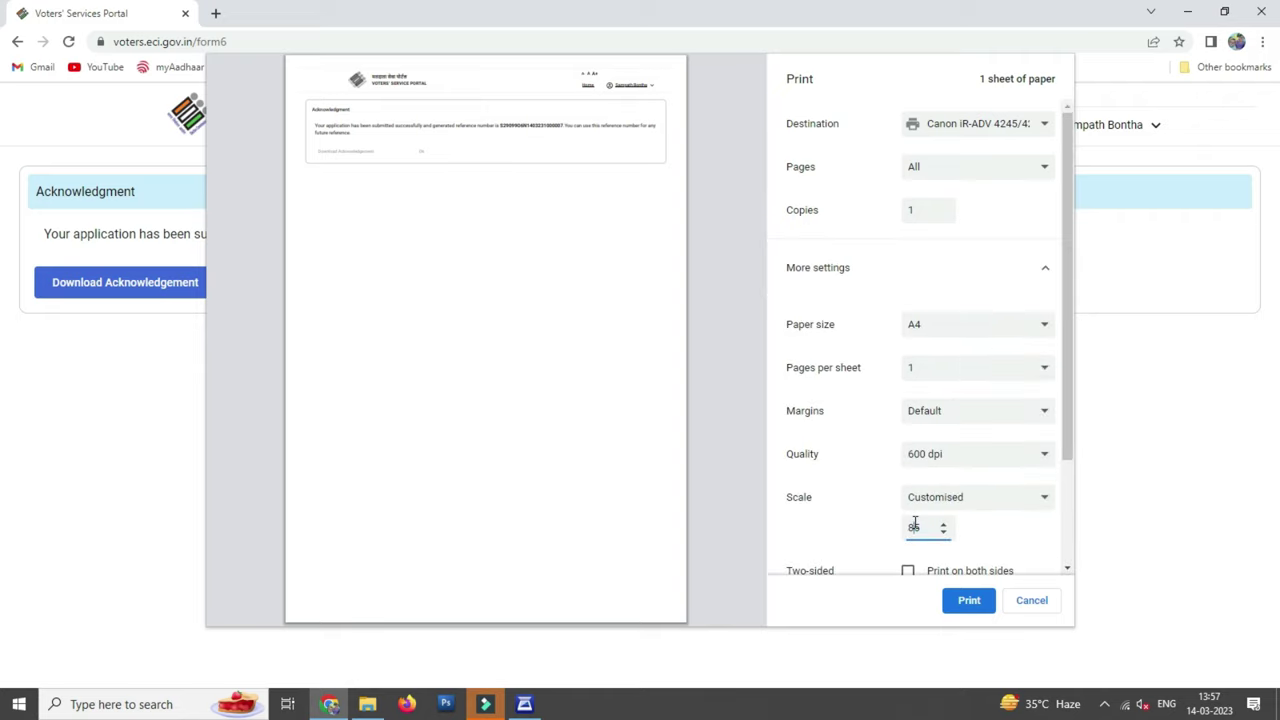
{"action": "double_click", "coordinate": [914, 526]}
{"action": "type", "text": "100"}
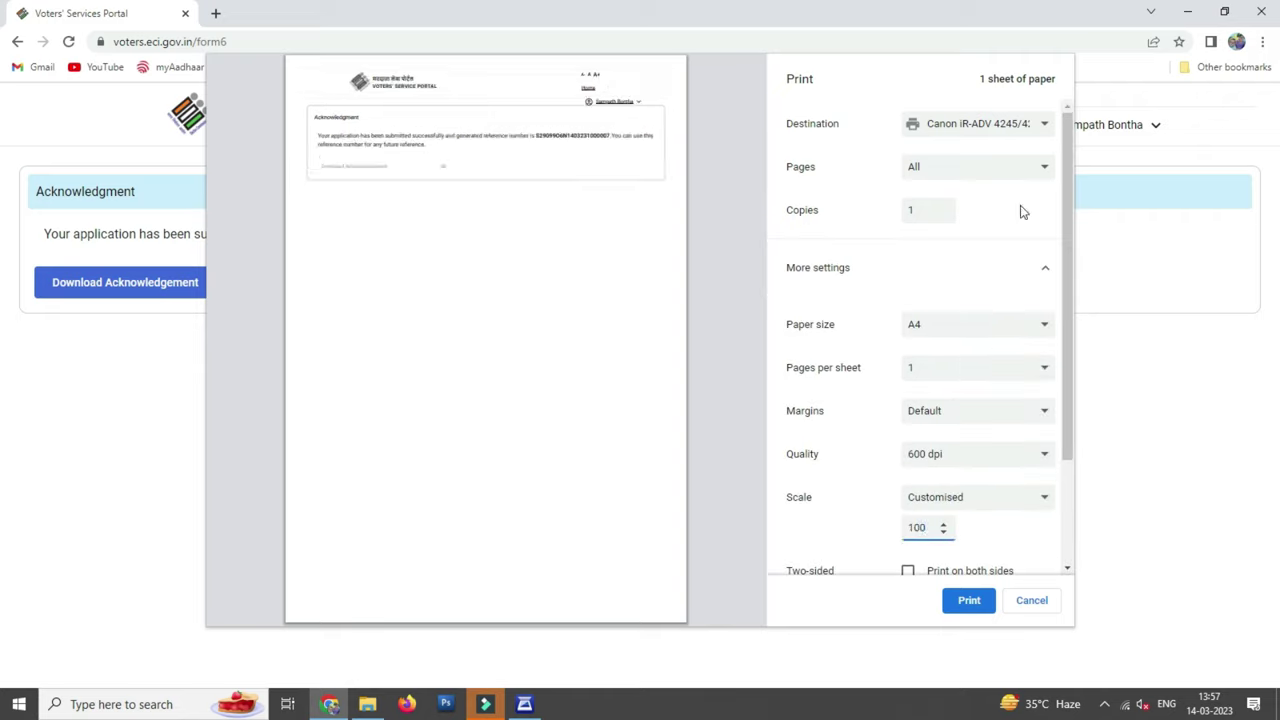
{"action": "left_click", "coordinate": [988, 128]}
{"action": "left_click", "coordinate": [973, 180]}
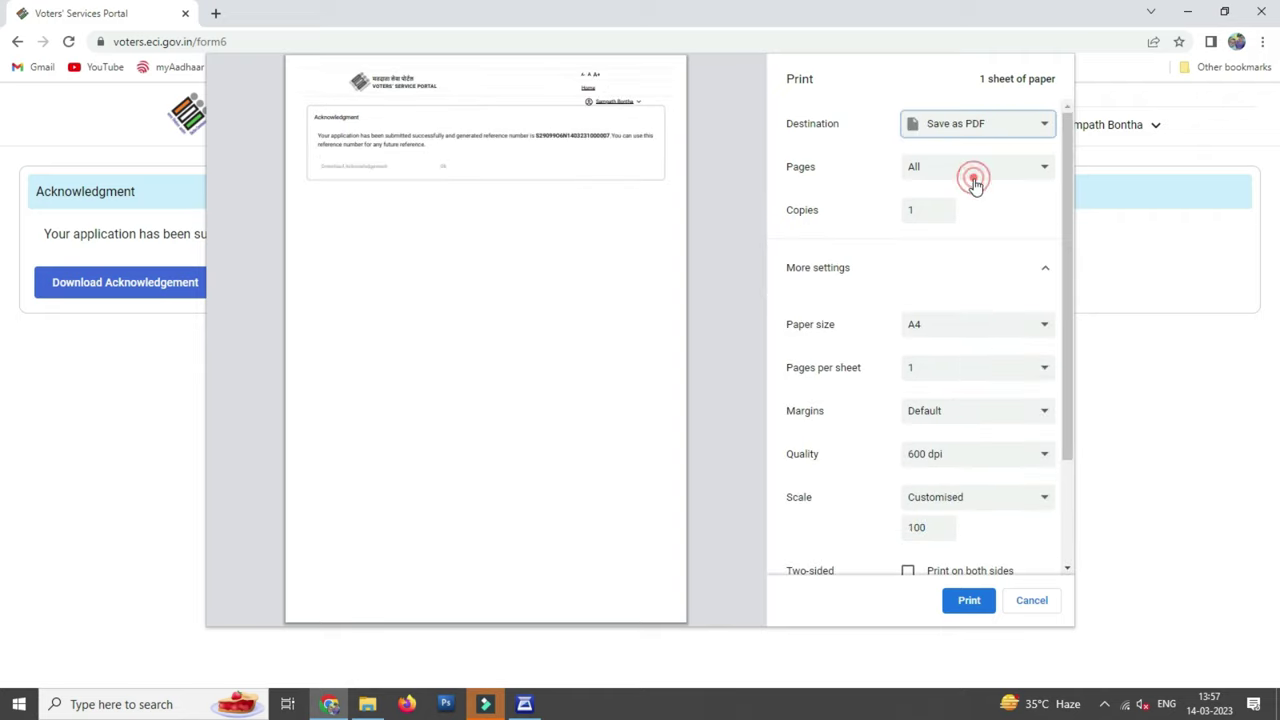
{"action": "left_click", "coordinate": [966, 601]}
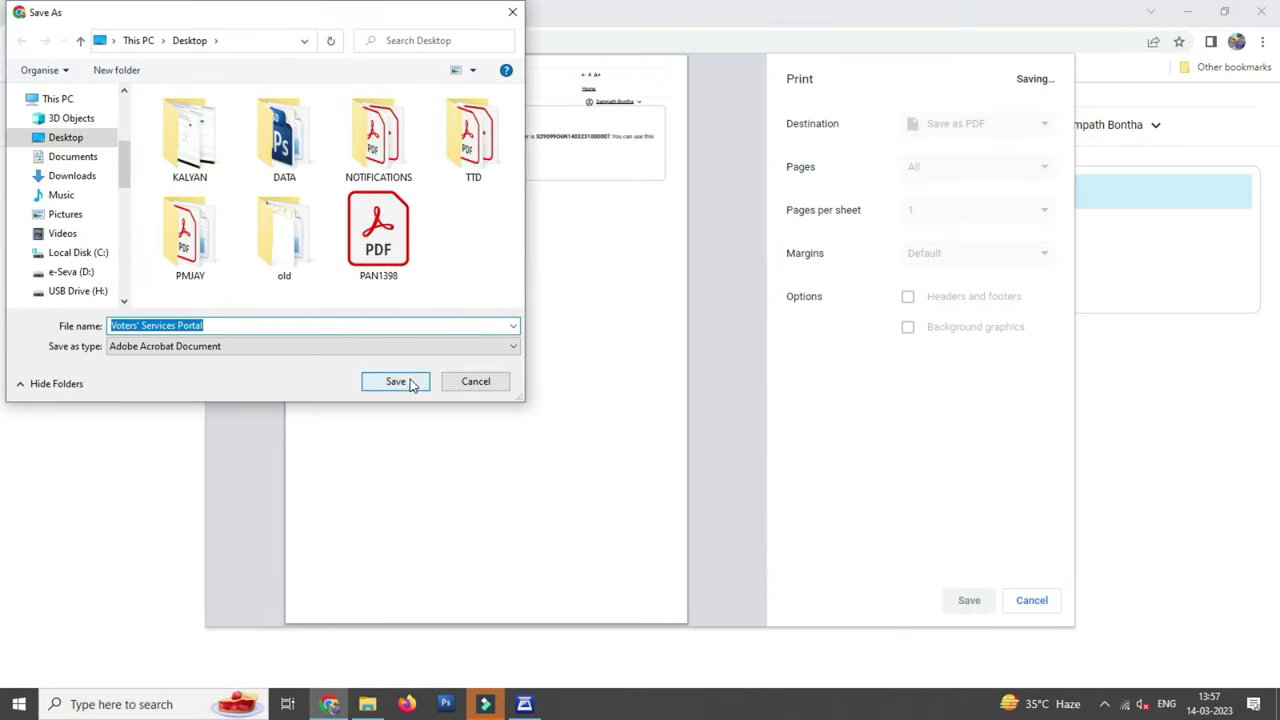
{"action": "left_click", "coordinate": [410, 380]}
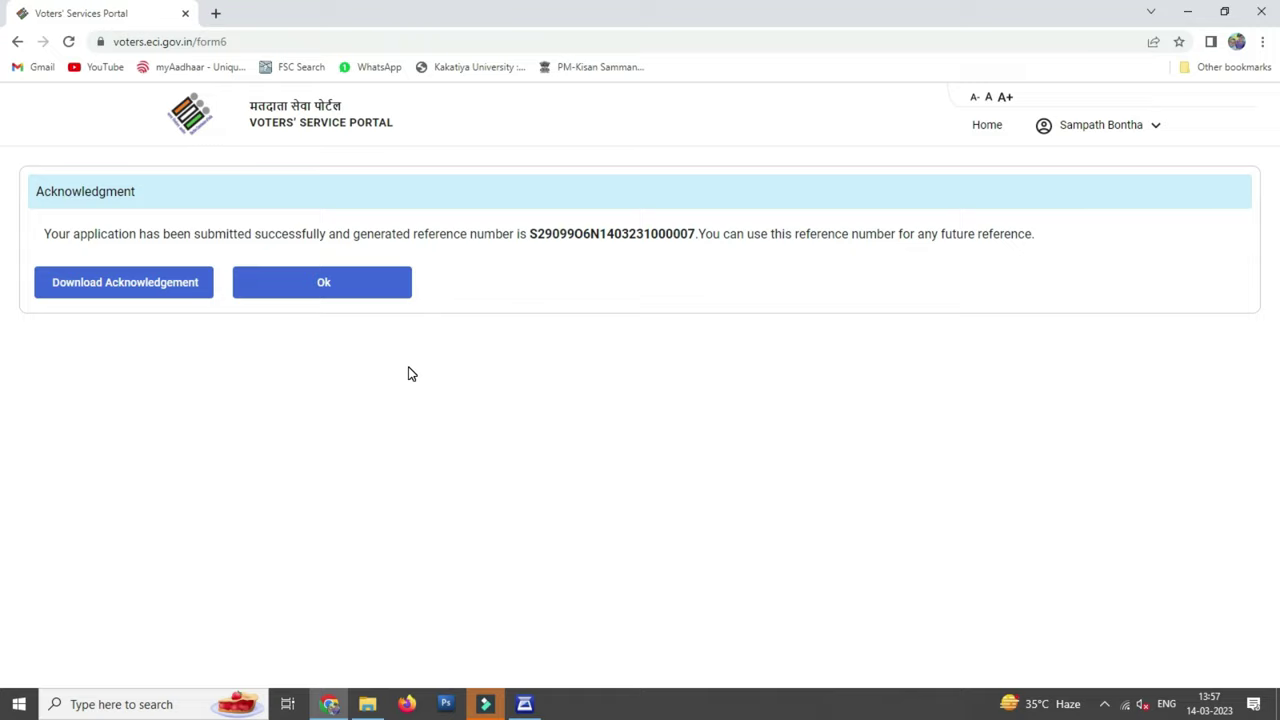